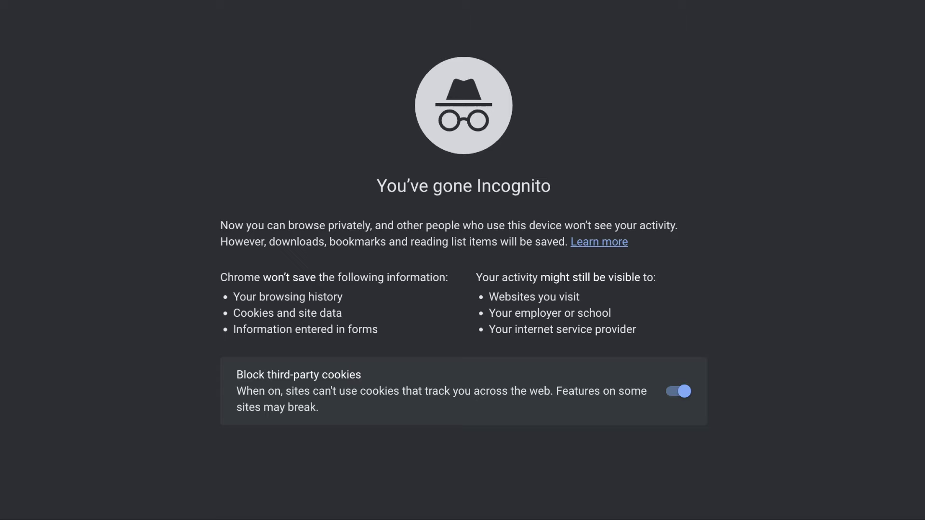
# - Search Google for 'ds 160' and open the official Online Nonimmigrant Visa Application (DS-160) site
pyautogui.write('ds 160')
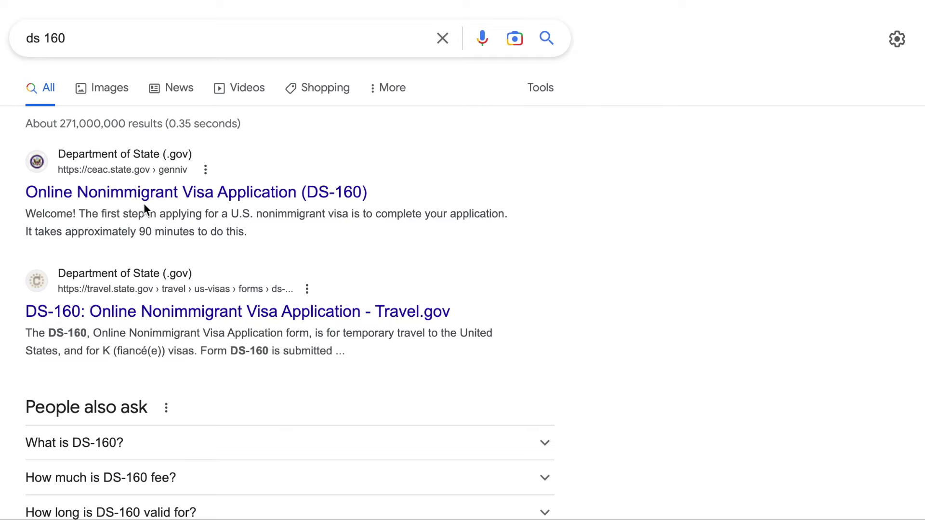
pyautogui.click(163, 192)
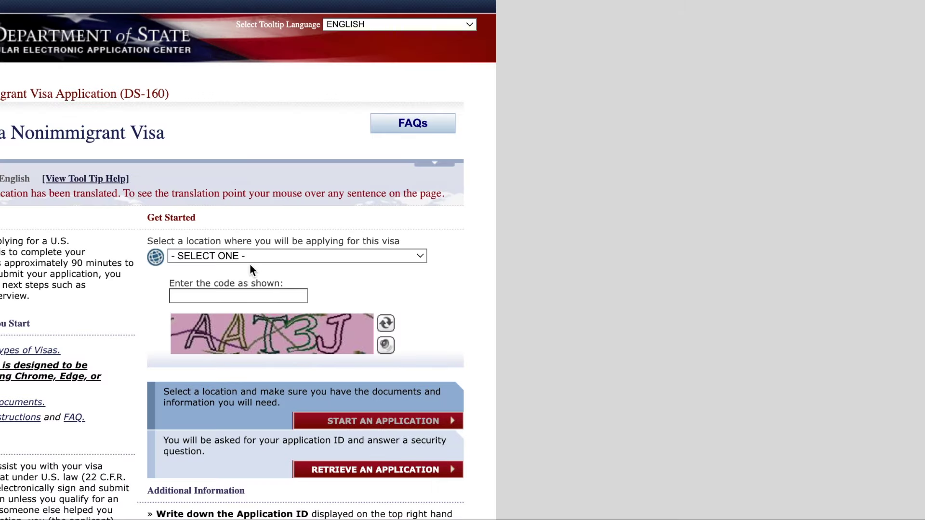
# - Choose CANADA, OTTAWA as the application location
pyautogui.scroll(-3, 250, 264)
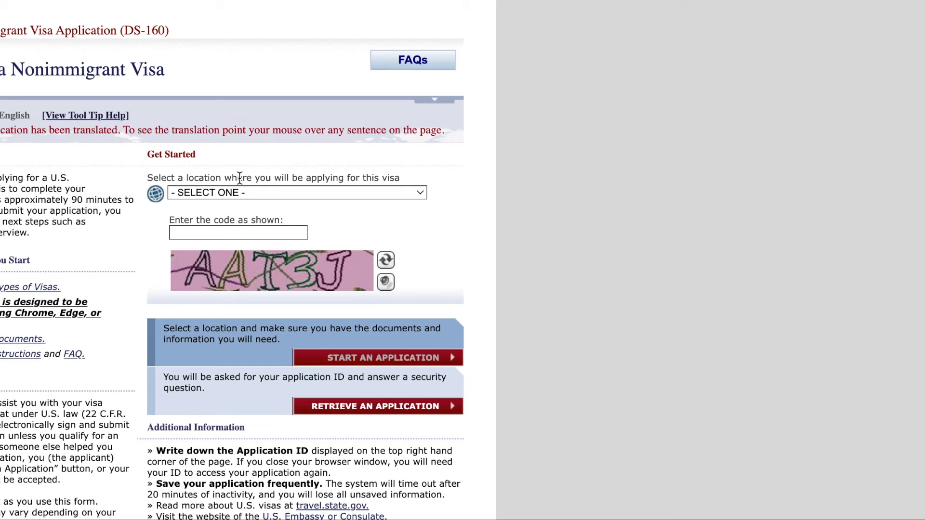
pyautogui.click(245, 194)
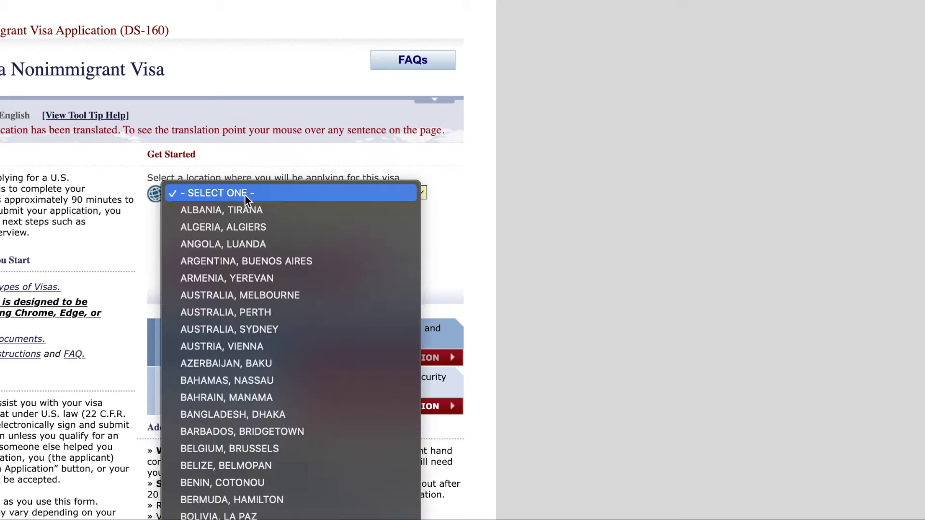
pyautogui.scroll(-5, 245, 195)
pyautogui.scroll(-1, 246, 200)
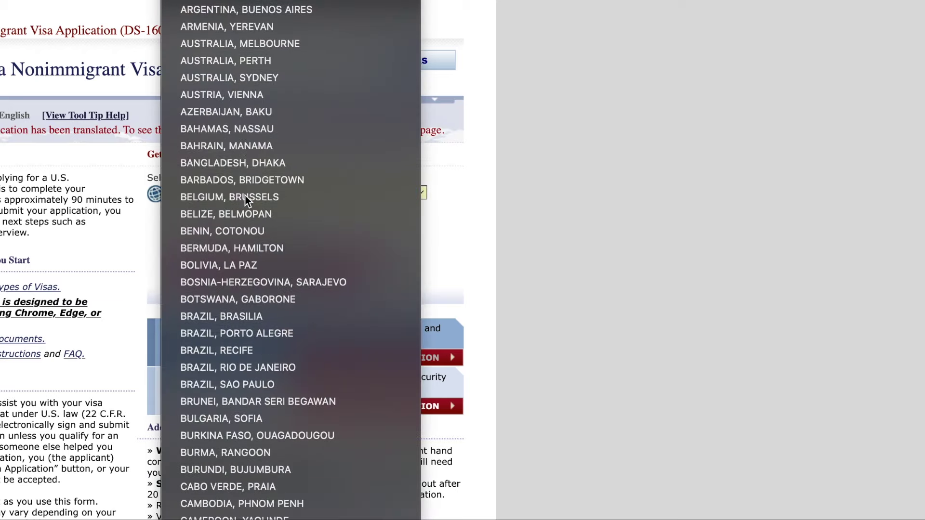
pyautogui.scroll(-3, 246, 200)
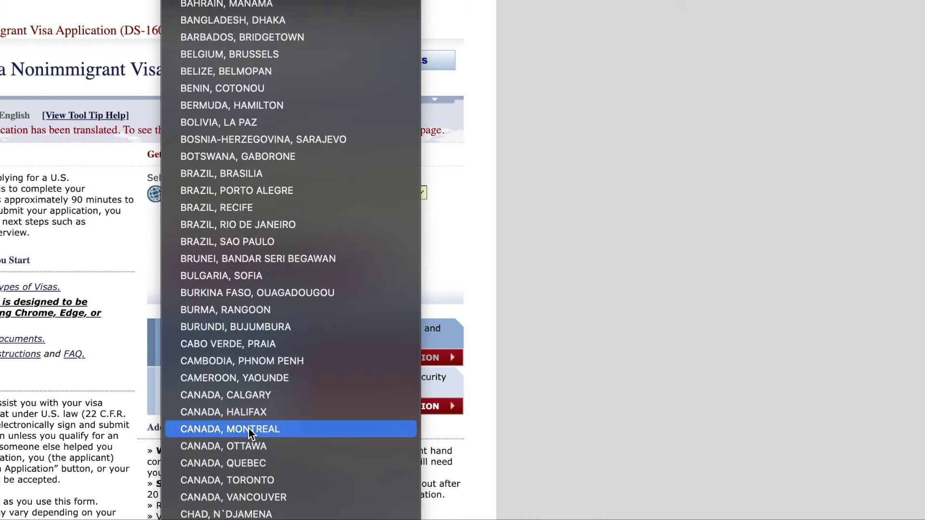
pyautogui.scroll(-1, 249, 441)
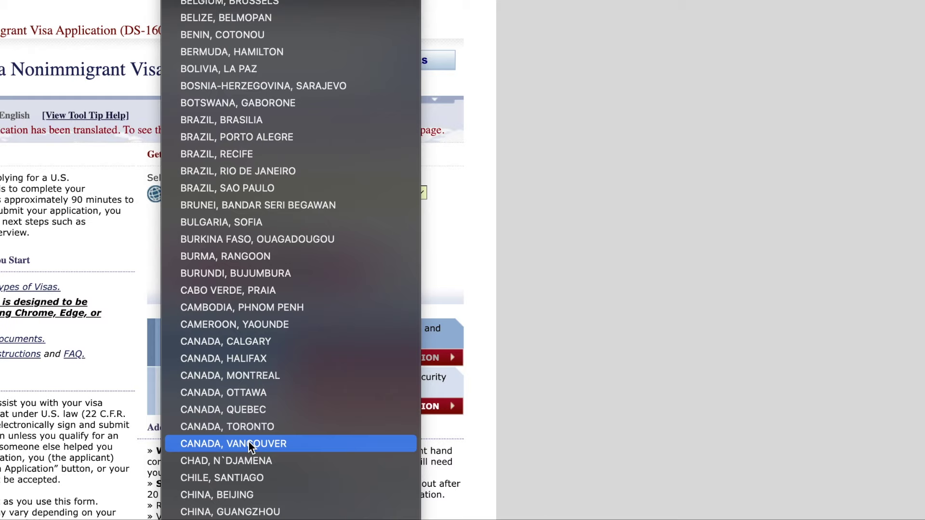
pyautogui.scroll(-1, 248, 441)
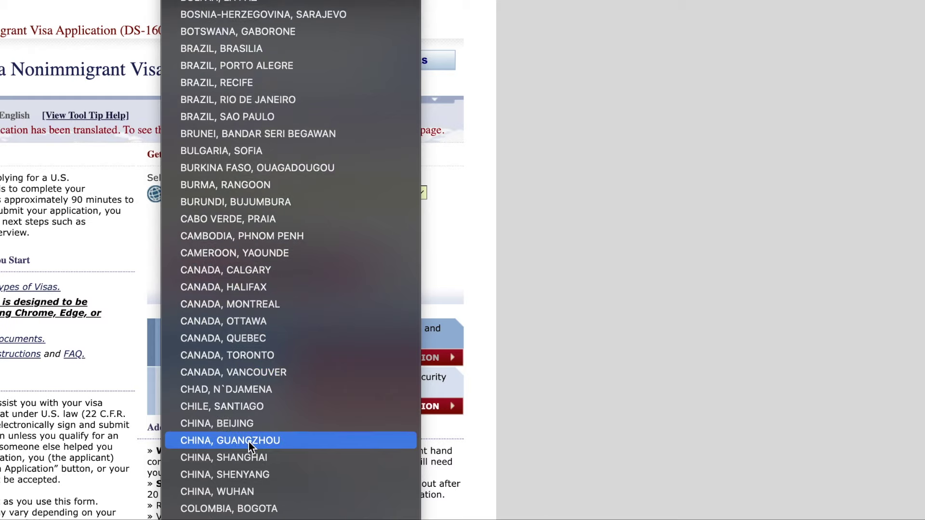
pyautogui.click(247, 321)
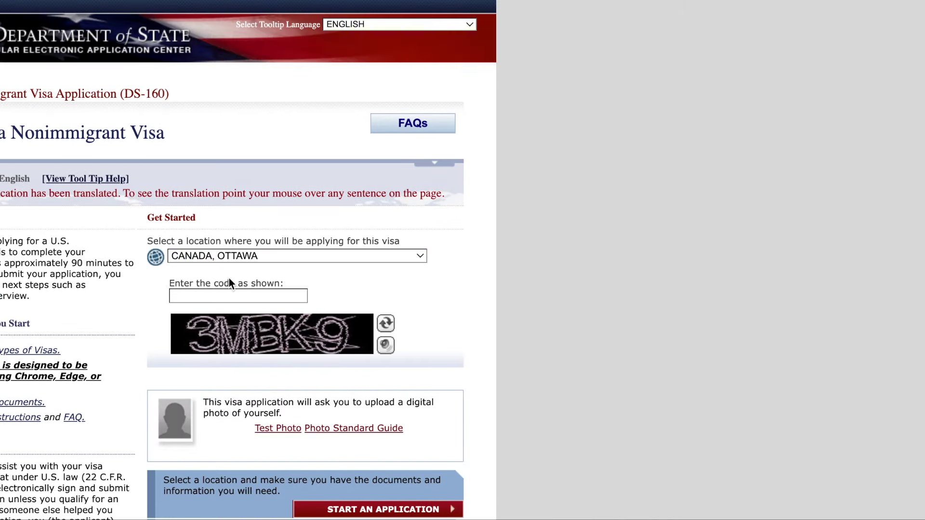
# - Enter the displayed captcha code and start a new application
pyautogui.click(219, 295)
pyautogui.write('3MBK9')
pyautogui.scroll(-5, 415, 369)
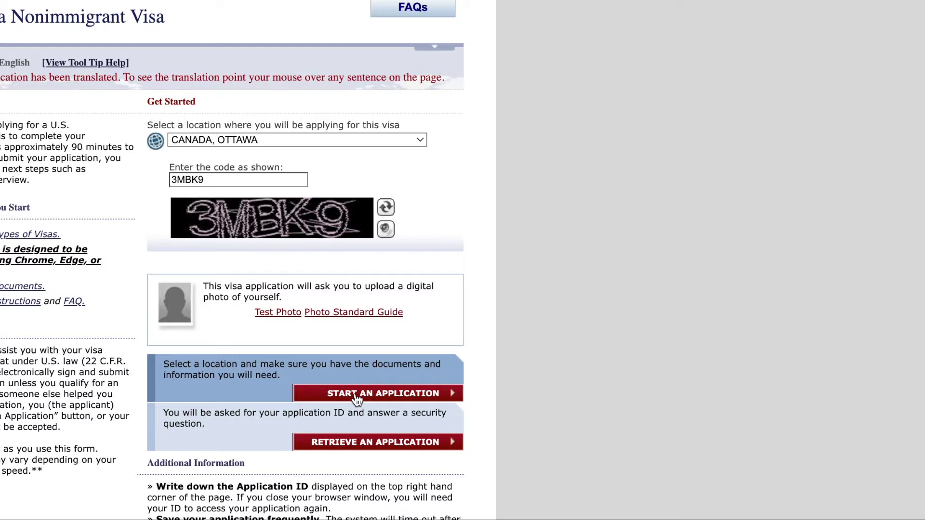
pyautogui.click(356, 394)
# - Choose the childhood family-nickname security question, fill in the answer, and continue to the form
pyautogui.scroll(-5, 356, 399)
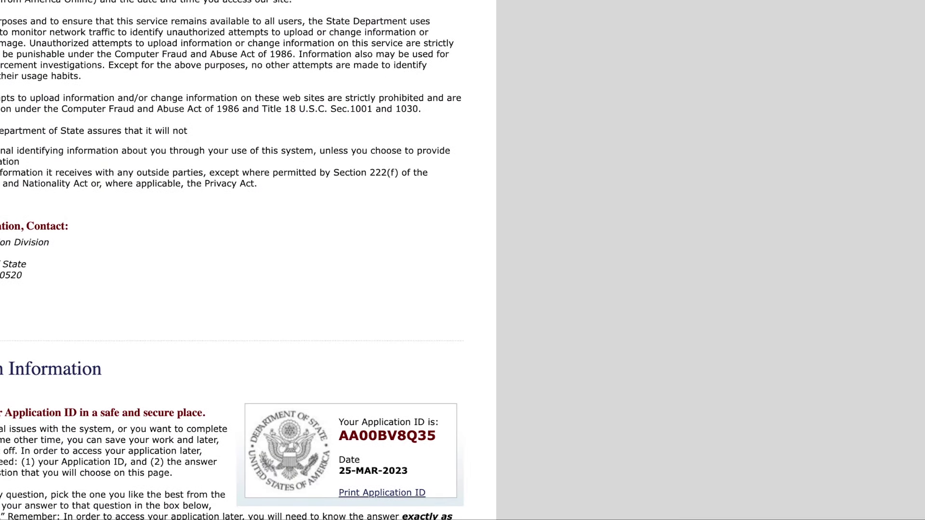
pyautogui.scroll(1, 85, 346)
pyautogui.scroll(-8, 85, 346)
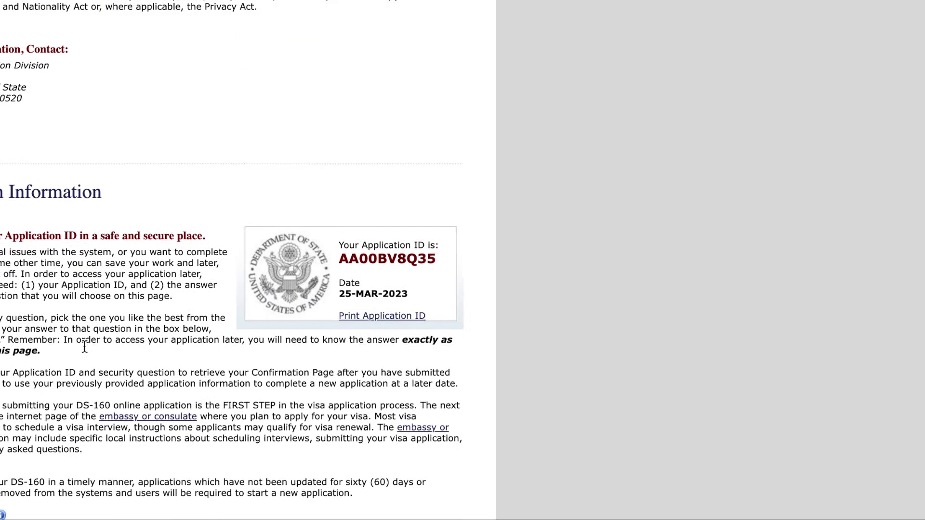
pyautogui.click(61, 394)
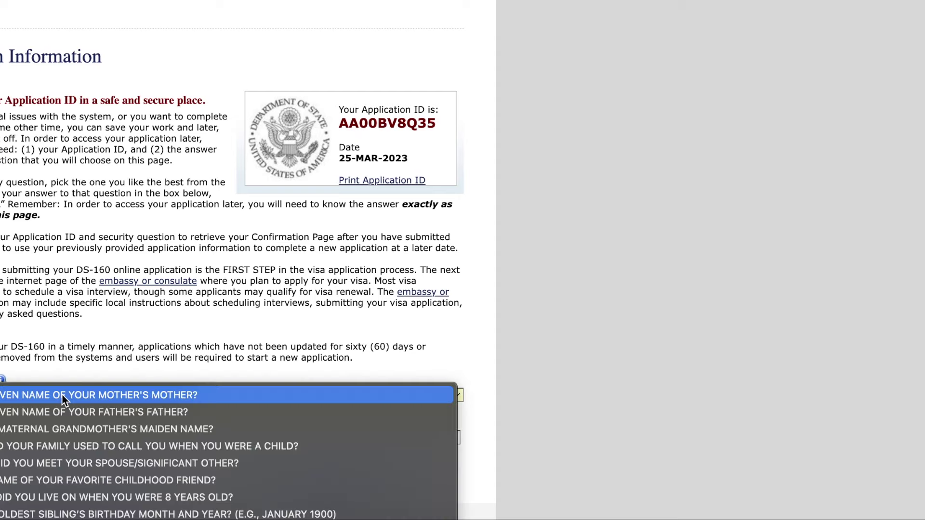
pyautogui.click(53, 441)
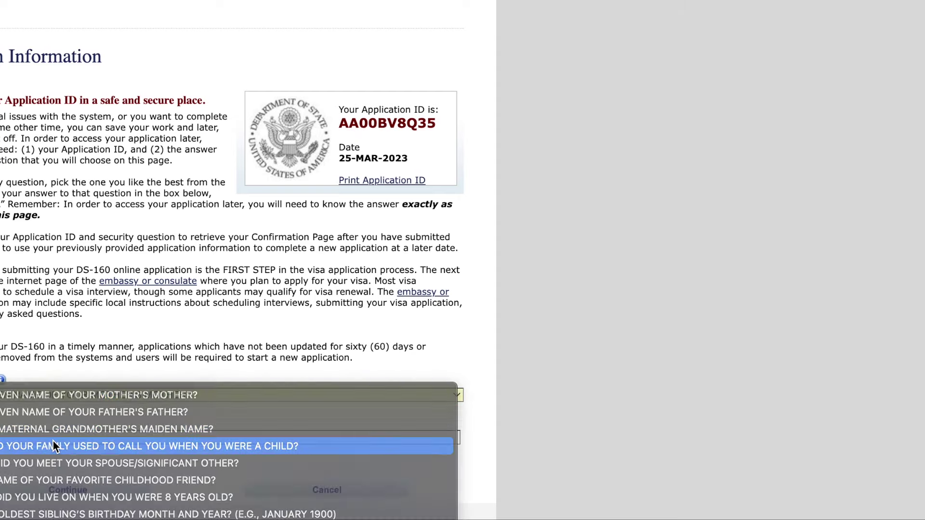
pyautogui.click(59, 439)
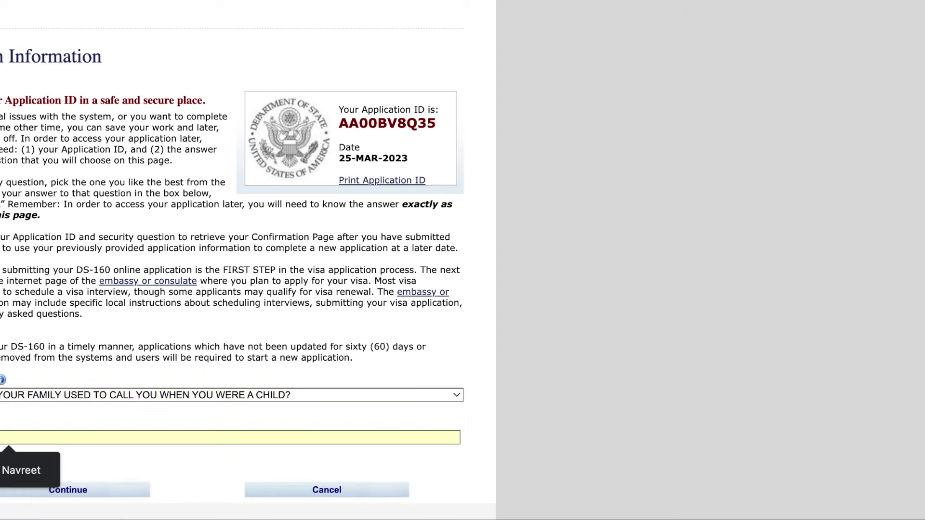
pyautogui.click(112, 492)
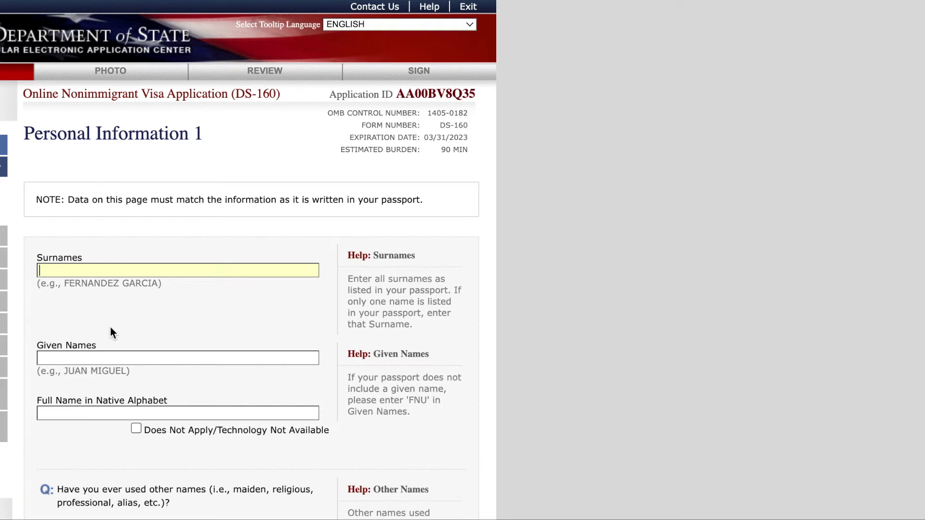
# - Enter the applicant's surname and given names
pyautogui.write('NAV')
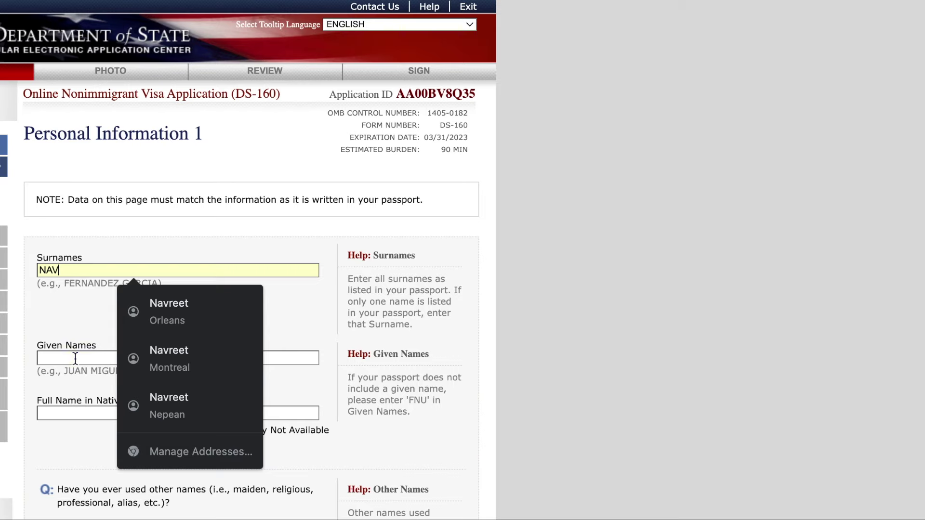
pyautogui.click(76, 359)
pyautogui.write('HGH')
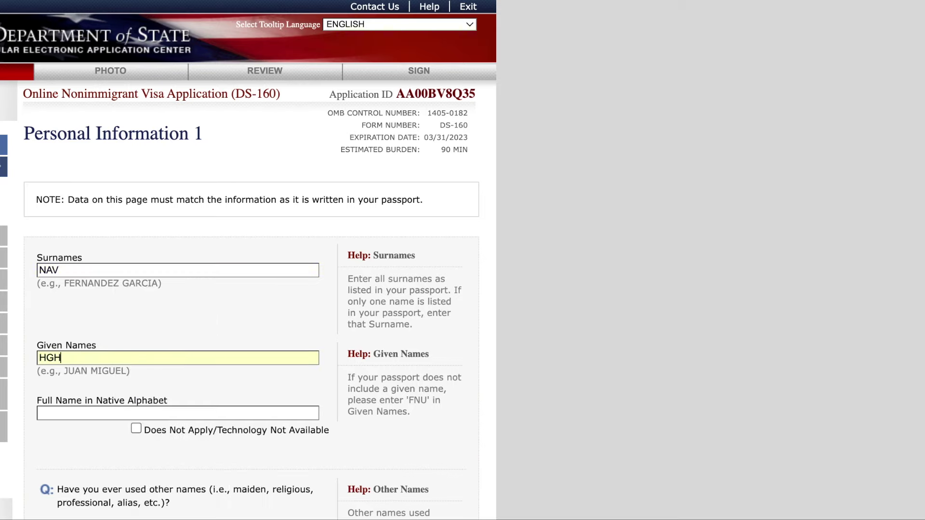
# - Mark Full Name in Native Alphabet as Does Not Apply/Technology Not Available
pyautogui.click(53, 414)
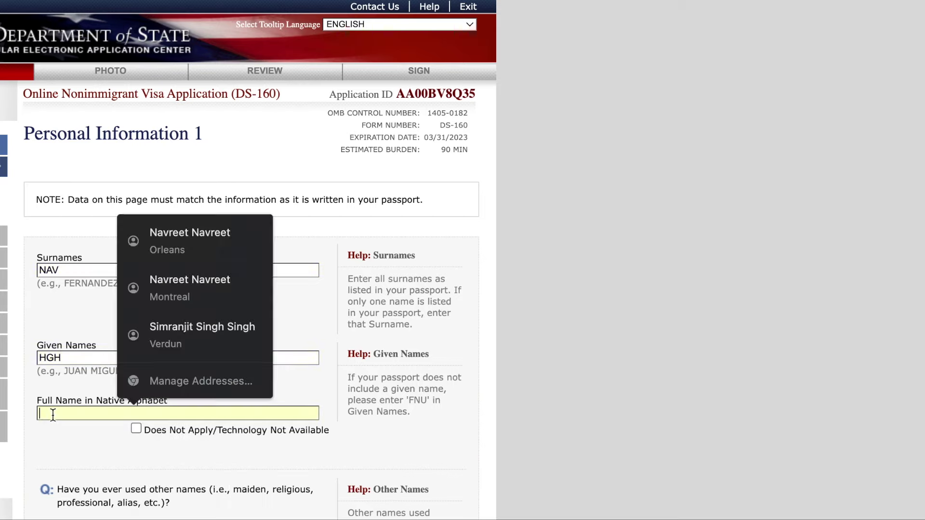
pyautogui.click(136, 429)
pyautogui.scroll(-5, 138, 430)
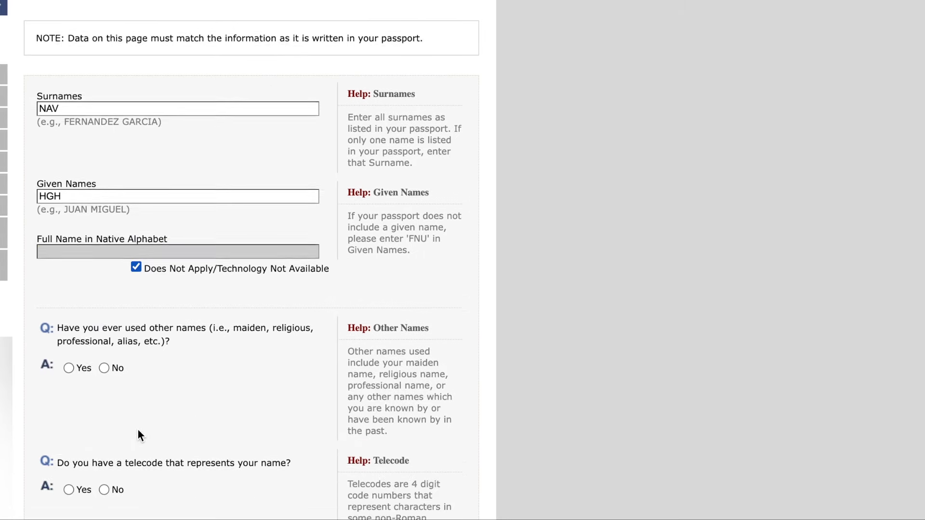
pyautogui.scroll(-1, 138, 430)
pyautogui.scroll(3, 86, 138)
pyautogui.scroll(-5, 86, 137)
pyautogui.scroll(3, 86, 136)
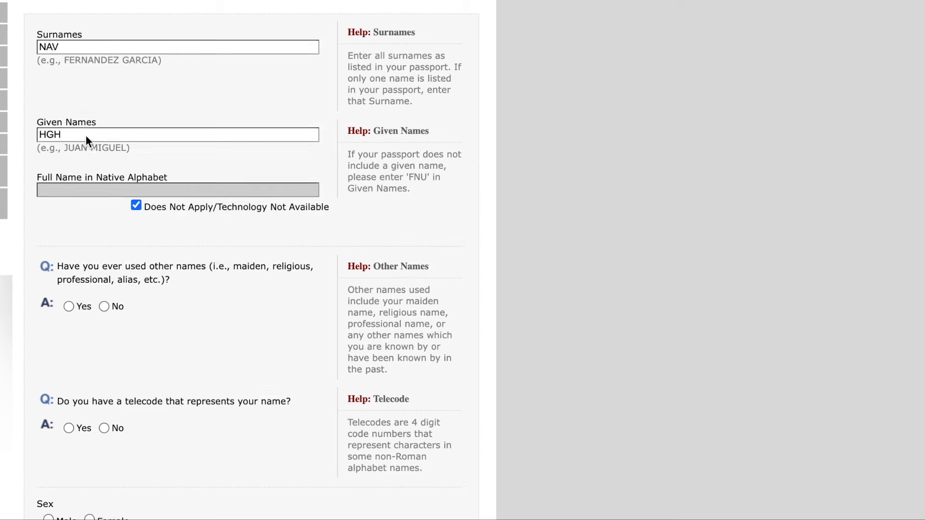
pyautogui.scroll(-4, 74, 363)
pyautogui.scroll(-5, 74, 358)
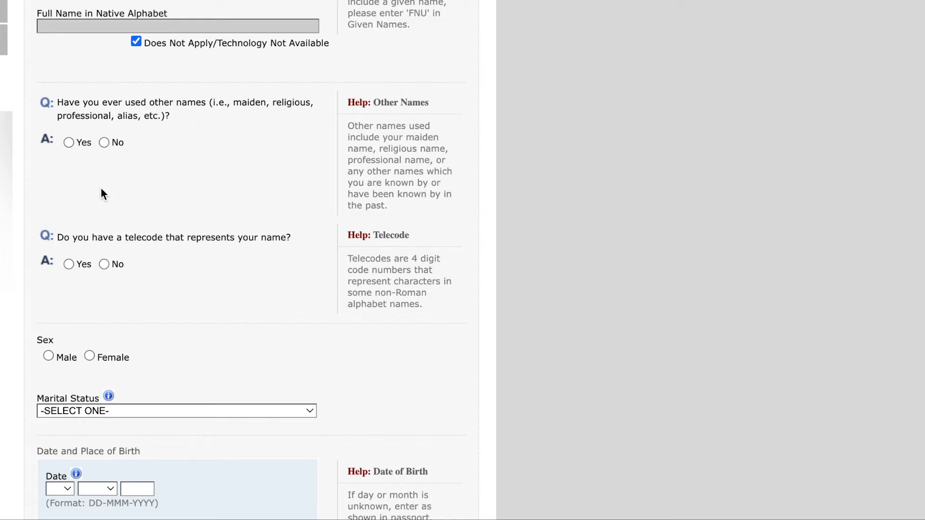
pyautogui.scroll(-3, 83, 264)
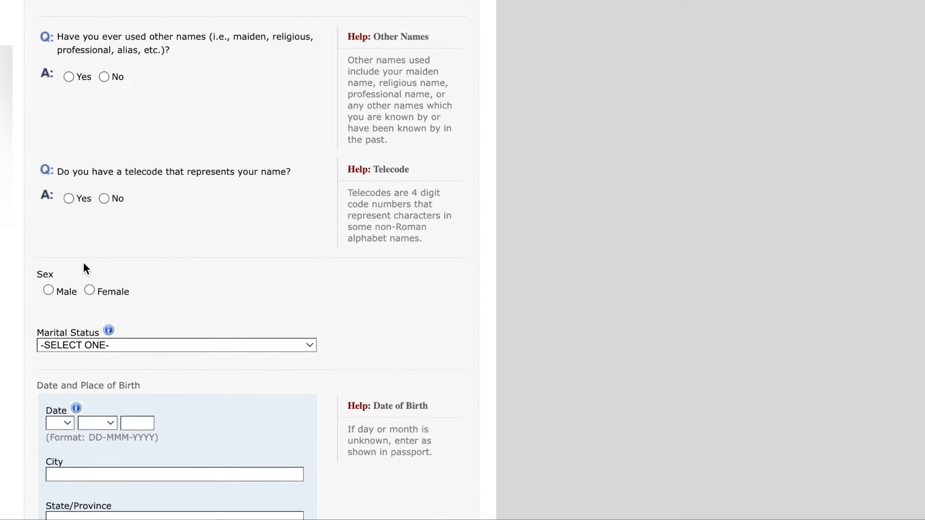
pyautogui.scroll(-2, 83, 263)
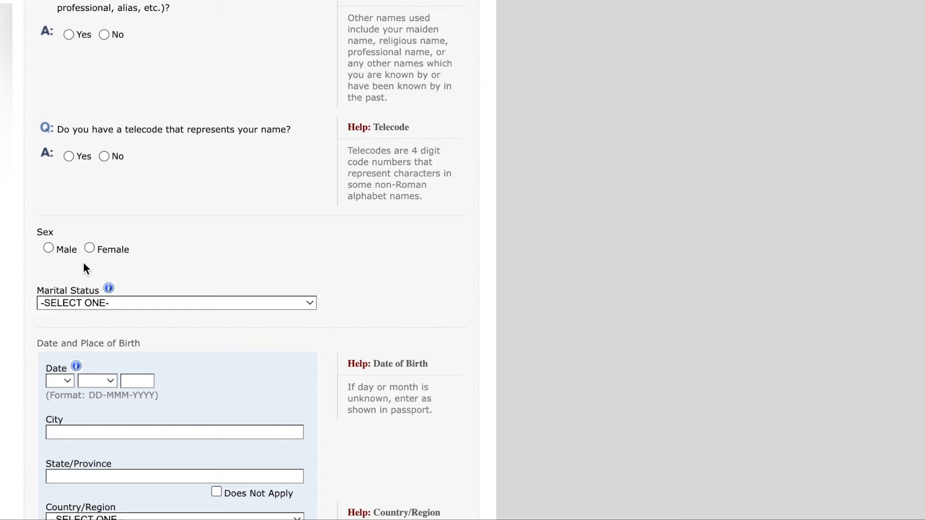
pyautogui.scroll(-2, 83, 263)
pyautogui.scroll(2, 83, 263)
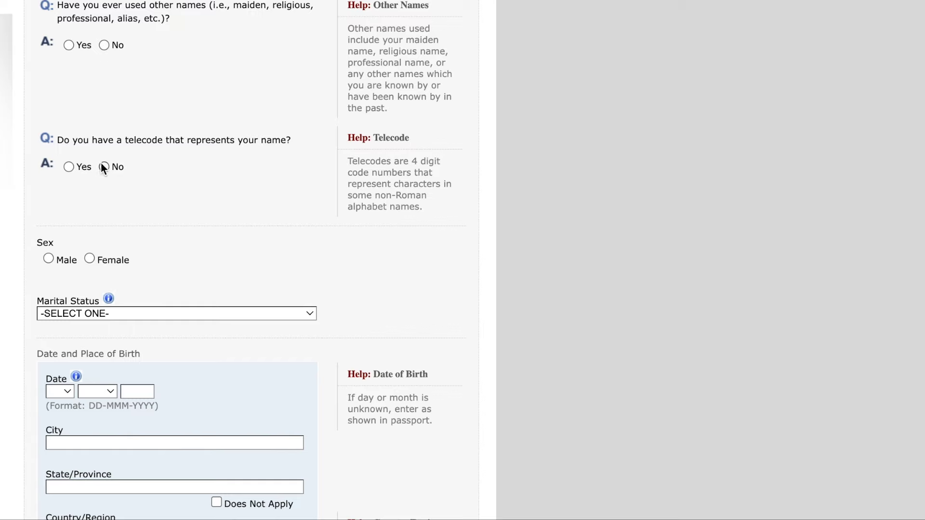
pyautogui.scroll(10, 102, 169)
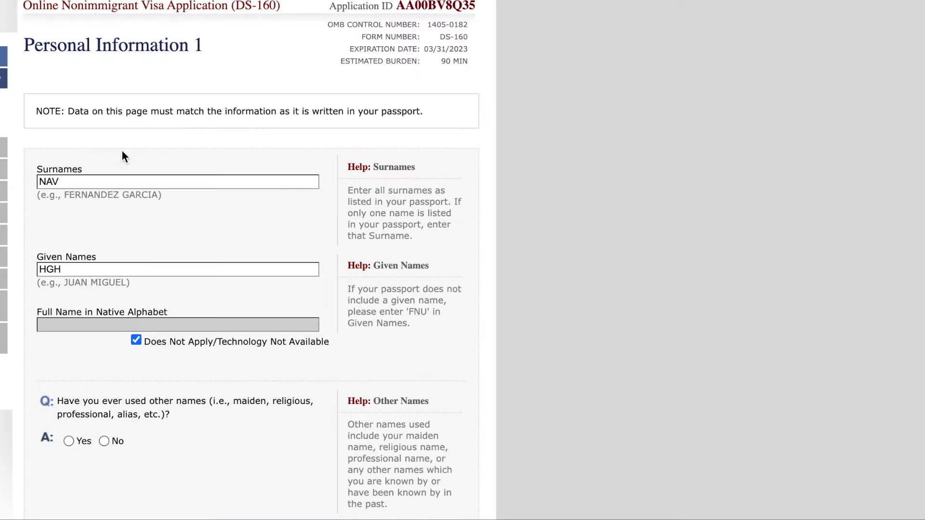
pyautogui.scroll(-7, 123, 154)
# - Set the marital status to SINGLE
pyautogui.scroll(9, 103, 169)
pyautogui.scroll(-15, 103, 166)
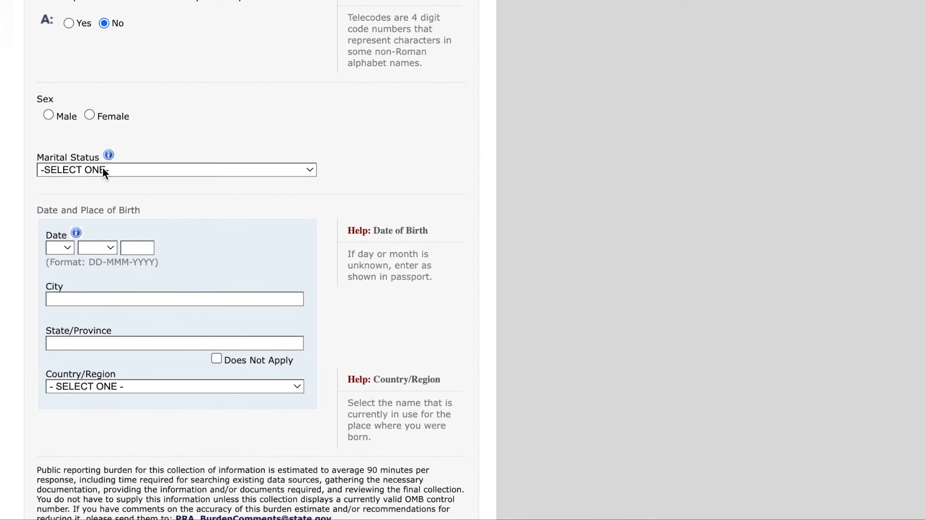
pyautogui.click(103, 170)
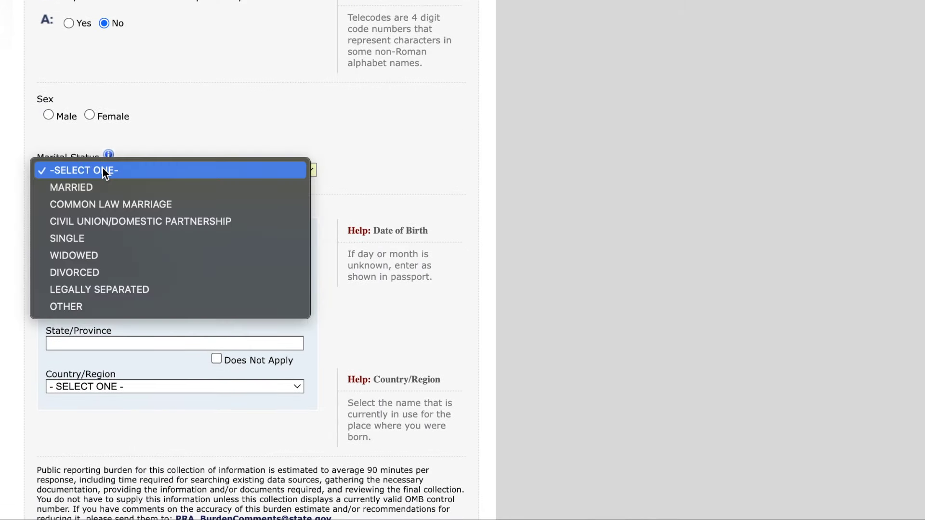
pyautogui.click(66, 234)
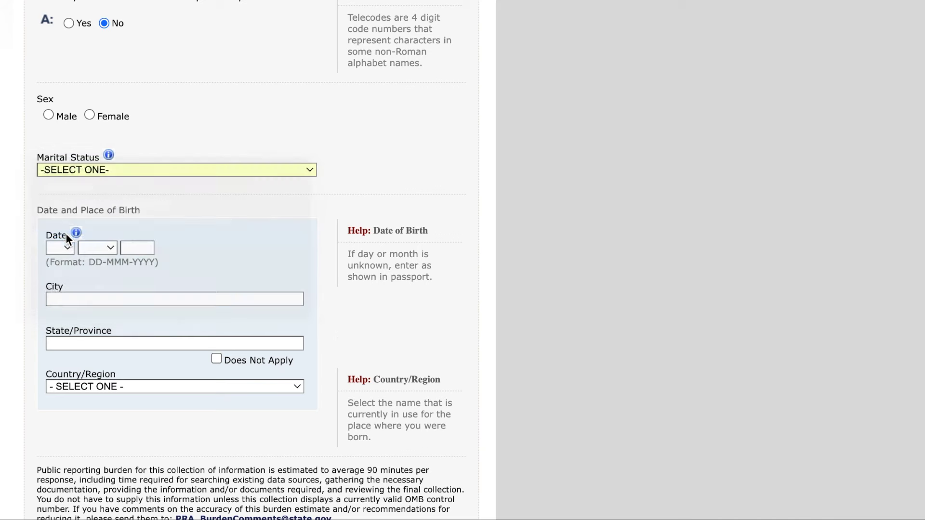
# - Set the date of birth to 01 JAN 1990
pyautogui.scroll(-2, 66, 234)
pyautogui.click(67, 157)
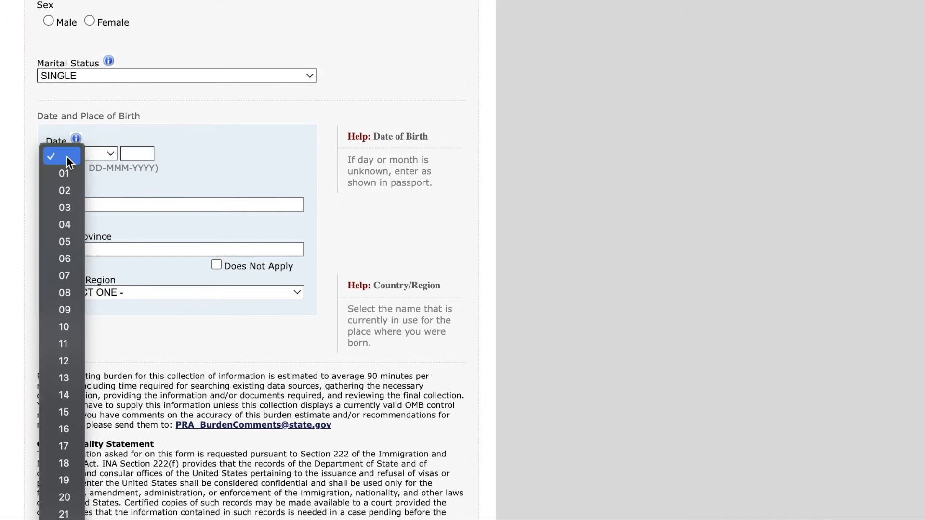
pyautogui.click(62, 175)
pyautogui.click(97, 153)
pyautogui.click(98, 174)
pyautogui.click(137, 153)
pyautogui.click(135, 183)
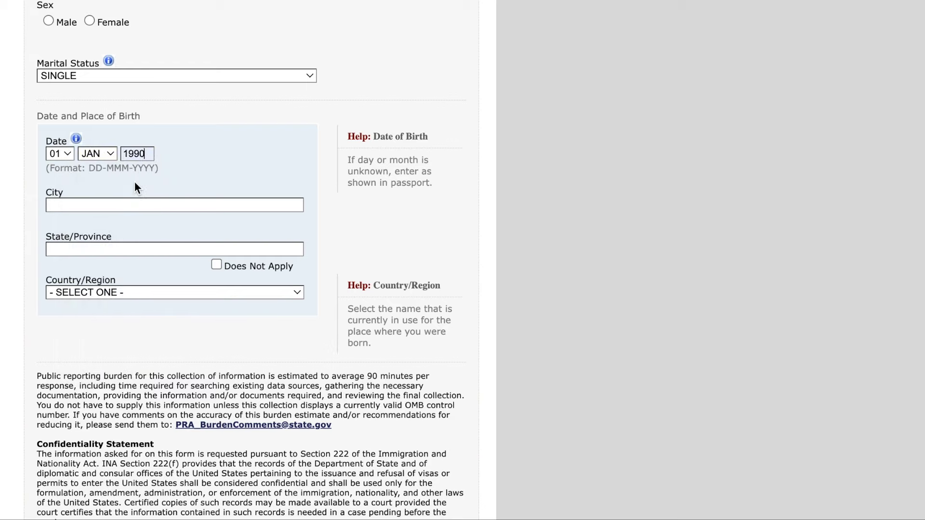
# - Enter the birthplace as city FAFA, state FAFA, country INDIA
pyautogui.click(83, 208)
pyautogui.write('FAFA')
pyautogui.click(77, 250)
pyautogui.write('FAFA')
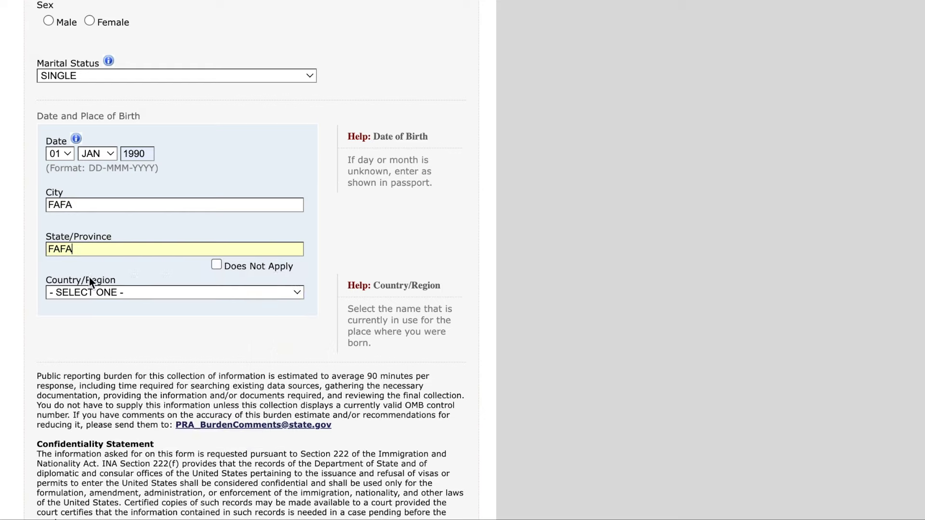
pyautogui.click(91, 294)
pyautogui.scroll(-15, 92, 296)
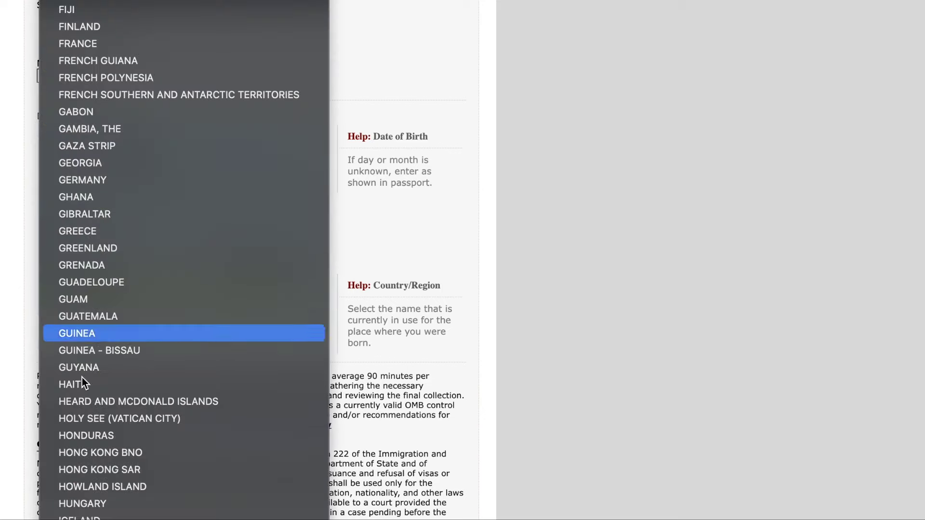
pyautogui.scroll(-8, 83, 384)
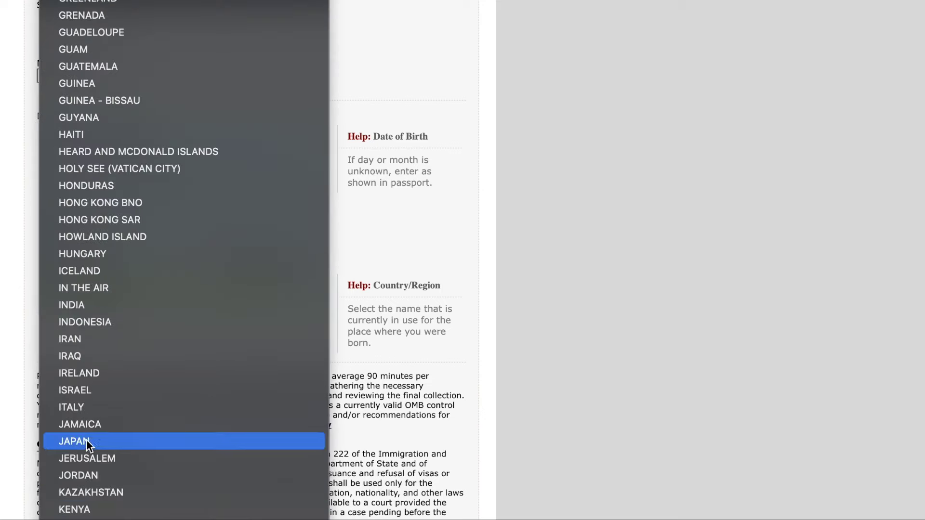
pyautogui.click(85, 307)
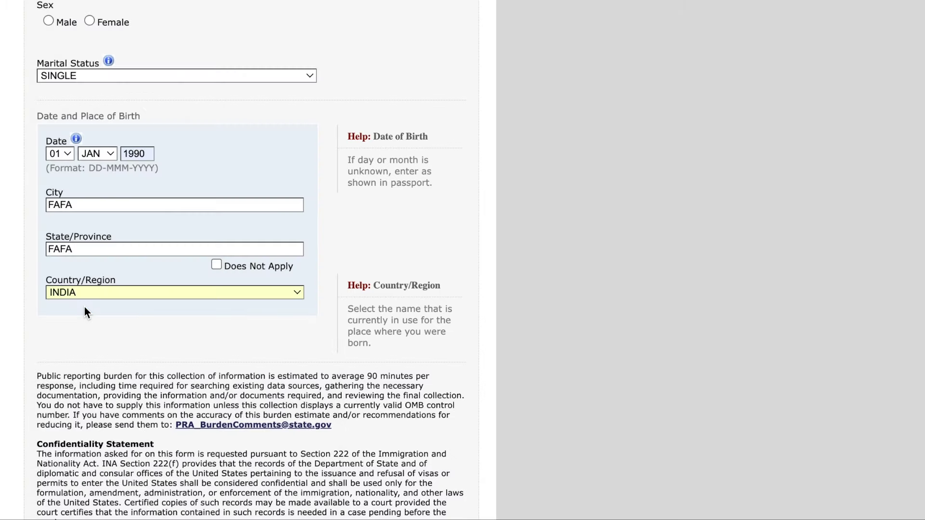
pyautogui.scroll(-2, 178, 339)
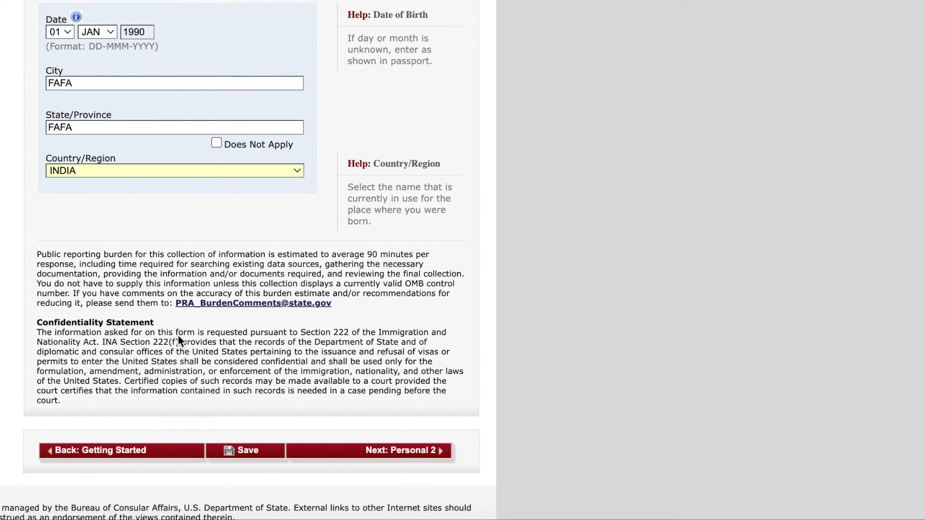
# - Resolve the missing Sex error by selecting Female, then go to Personal Information 2
pyautogui.click(364, 454)
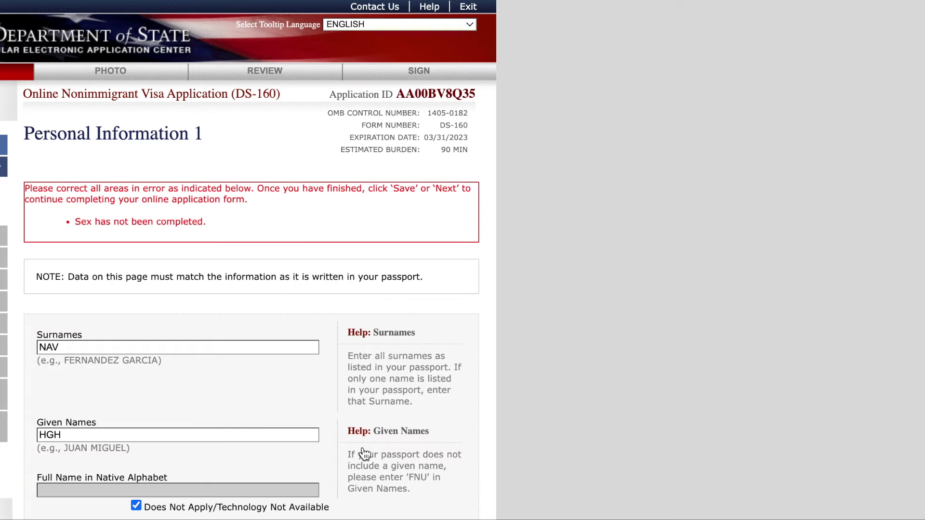
pyautogui.scroll(-12, 221, 332)
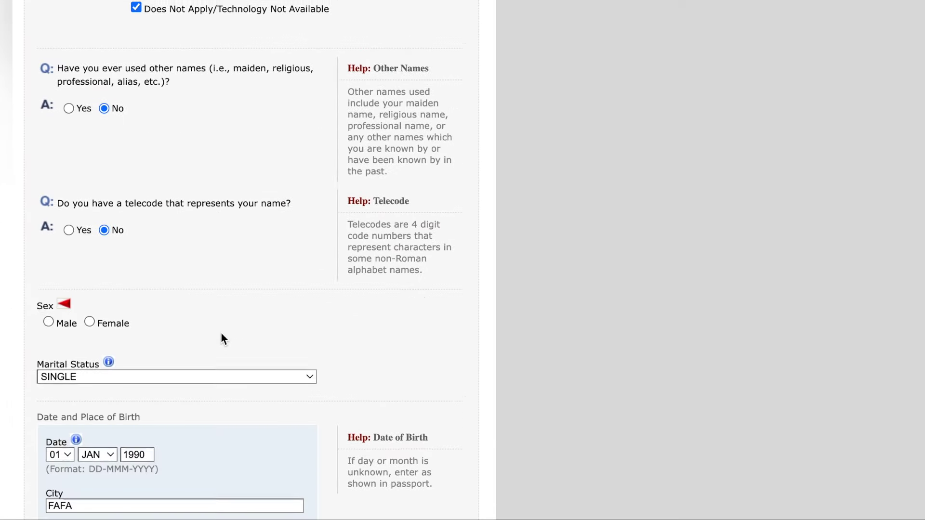
pyautogui.click(89, 237)
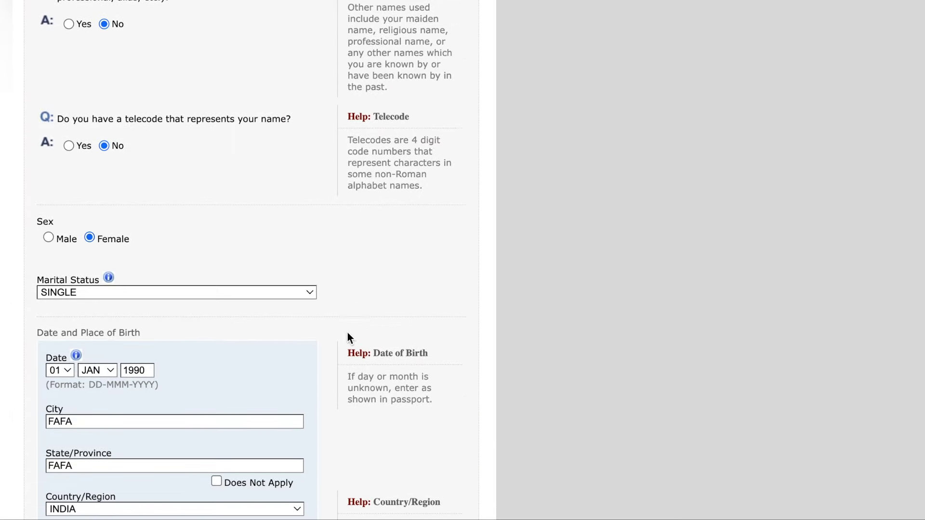
pyautogui.scroll(-7, 348, 333)
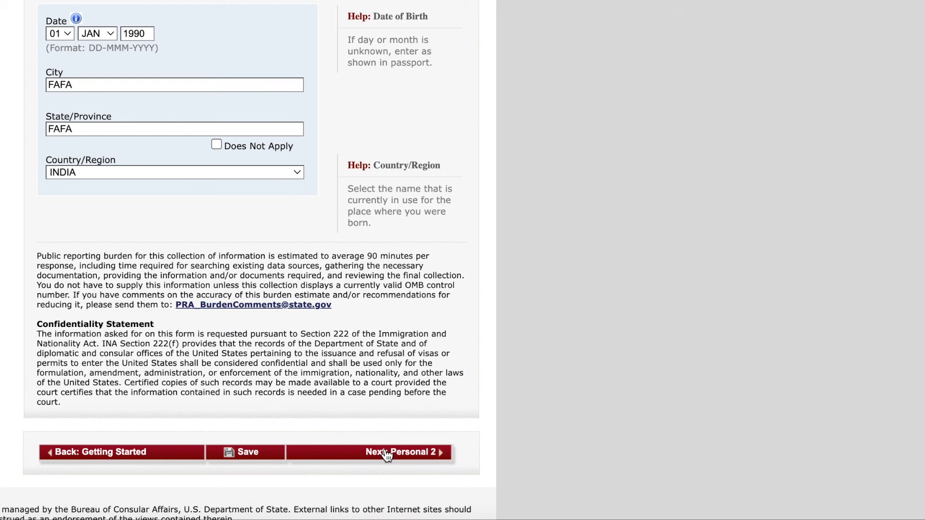
pyautogui.click(387, 453)
pyautogui.scroll(-2, 139, 309)
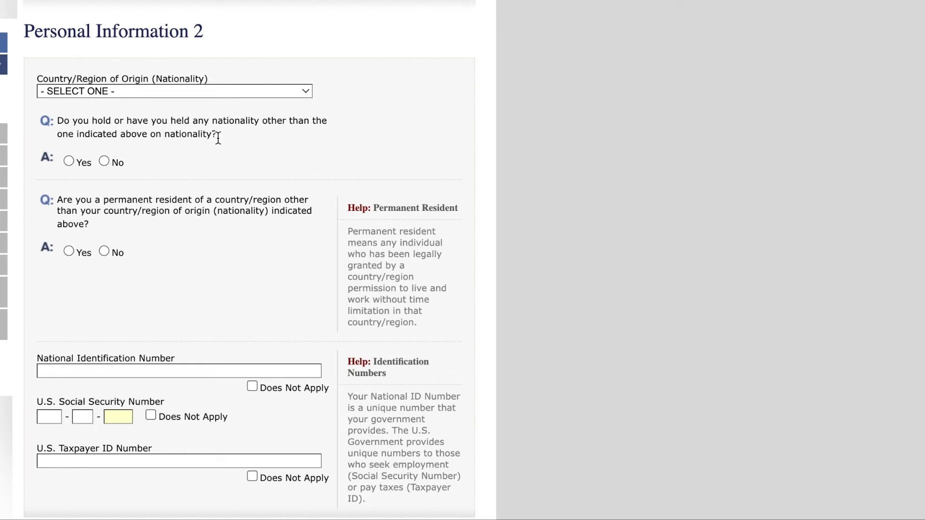
# - Answer No to permanent residency elsewhere and No to holding another nationality
pyautogui.scroll(-3, 246, 149)
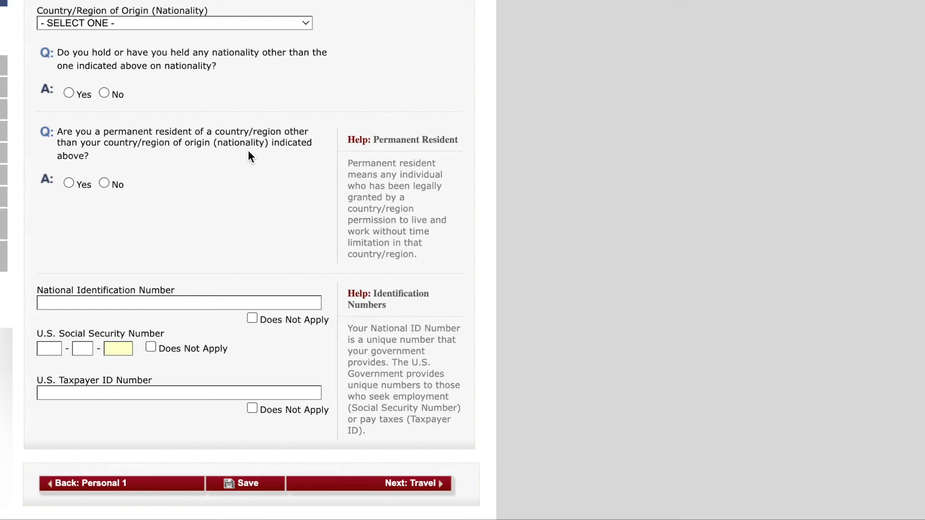
pyautogui.click(69, 183)
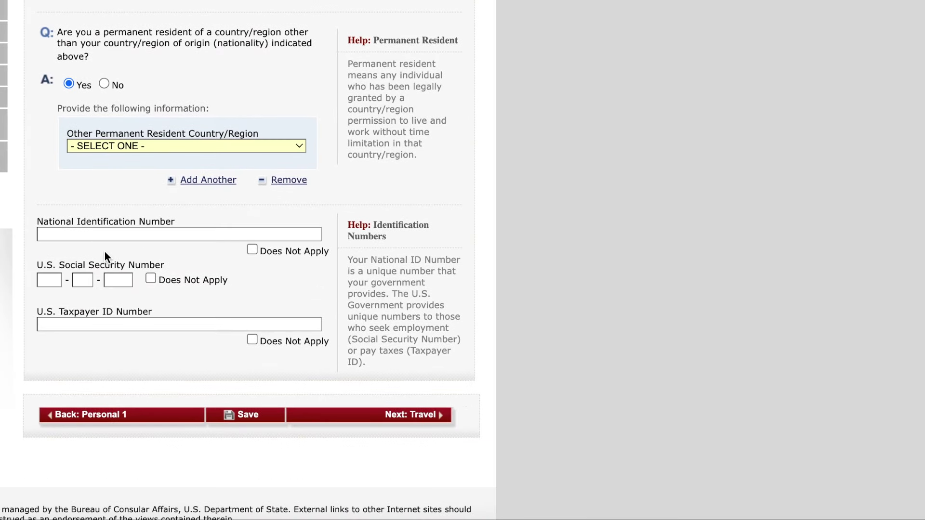
pyautogui.scroll(1, 105, 252)
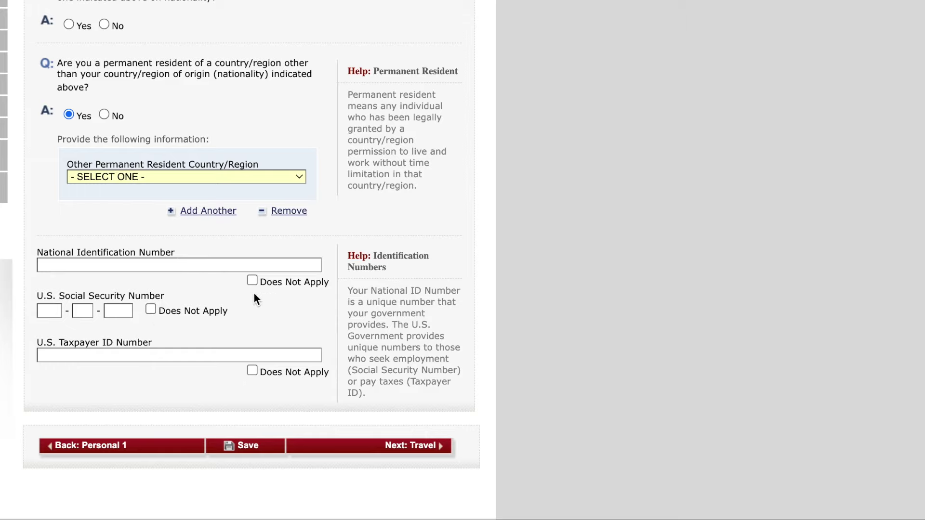
pyautogui.scroll(5, 256, 298)
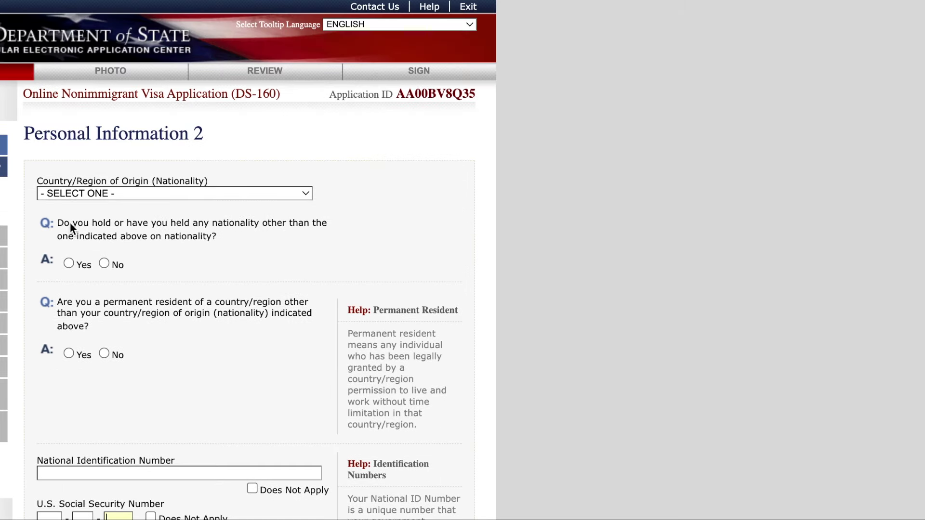
pyautogui.scroll(-5, 70, 227)
pyautogui.scroll(-8, 261, 200)
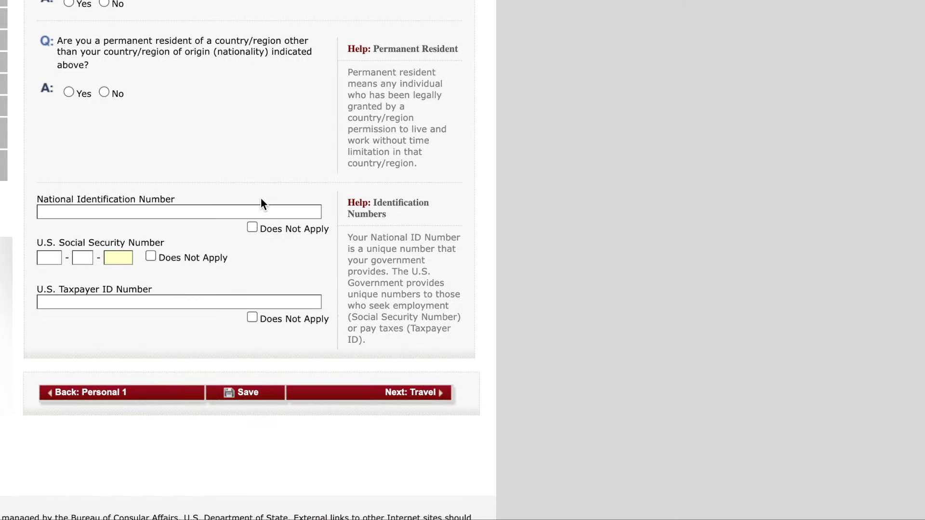
pyautogui.click(104, 93)
pyautogui.scroll(8, 101, 87)
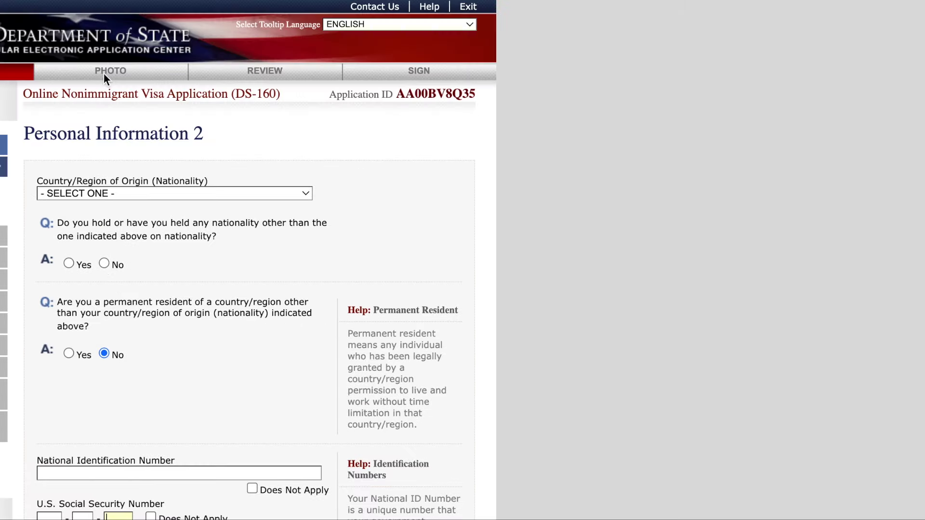
pyautogui.click(104, 264)
# - Mark National ID, U.S. Social Security and Taxpayer ID numbers as Does Not Apply
pyautogui.scroll(-6, 197, 310)
pyautogui.click(252, 283)
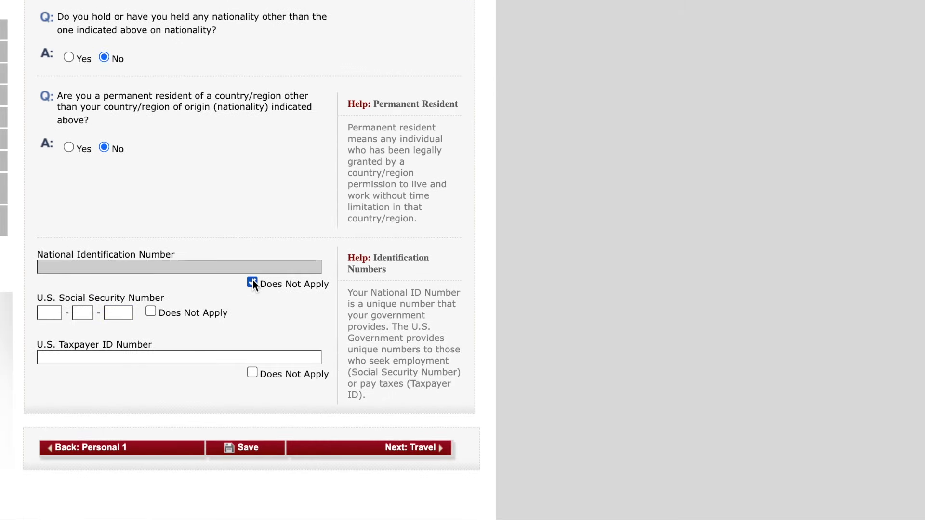
pyautogui.click(151, 312)
pyautogui.click(251, 373)
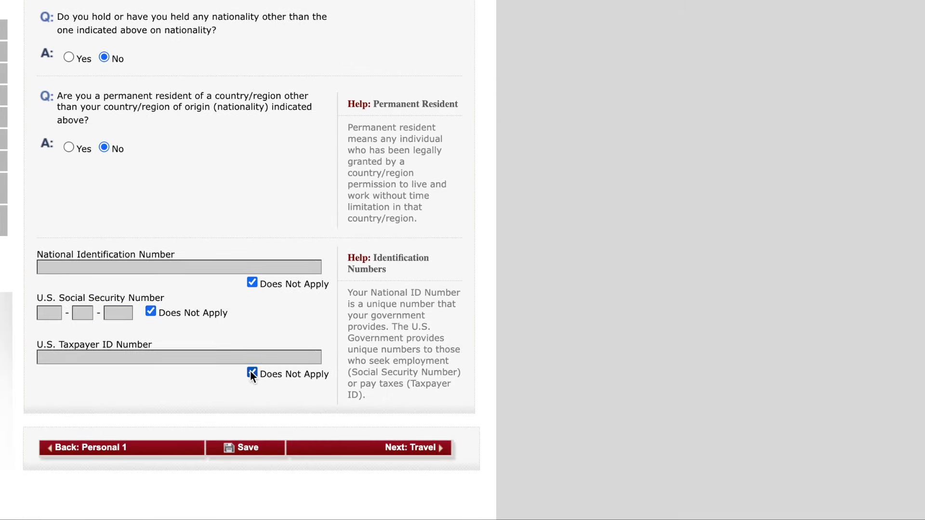
pyautogui.click(377, 449)
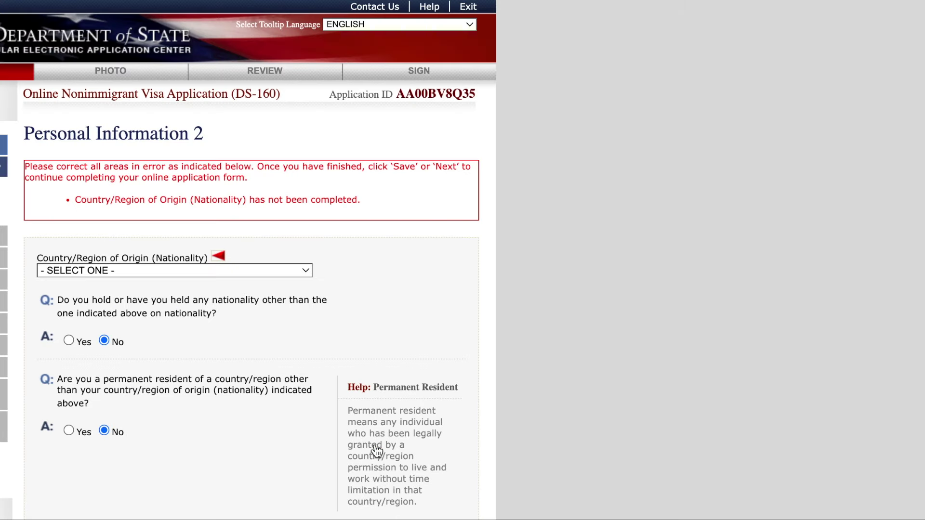
# - Select INDIA as the country of nationality
pyautogui.click(157, 271)
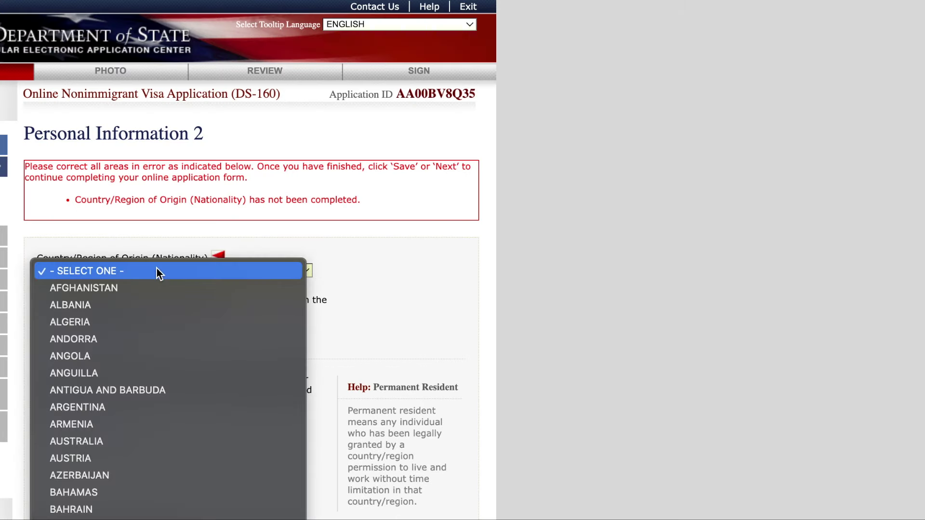
pyautogui.scroll(-15, 157, 268)
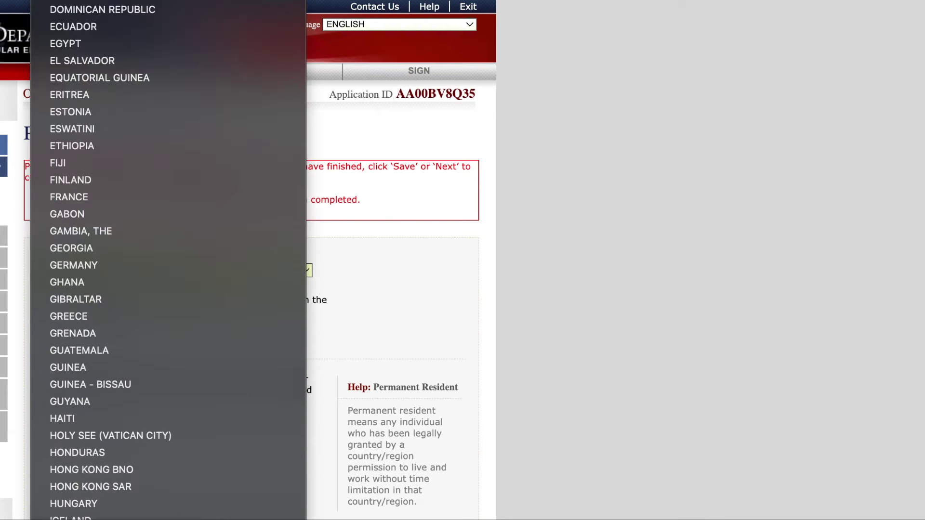
pyautogui.write('india')
pyautogui.press('Return')
pyautogui.scroll(-4, 249, 261)
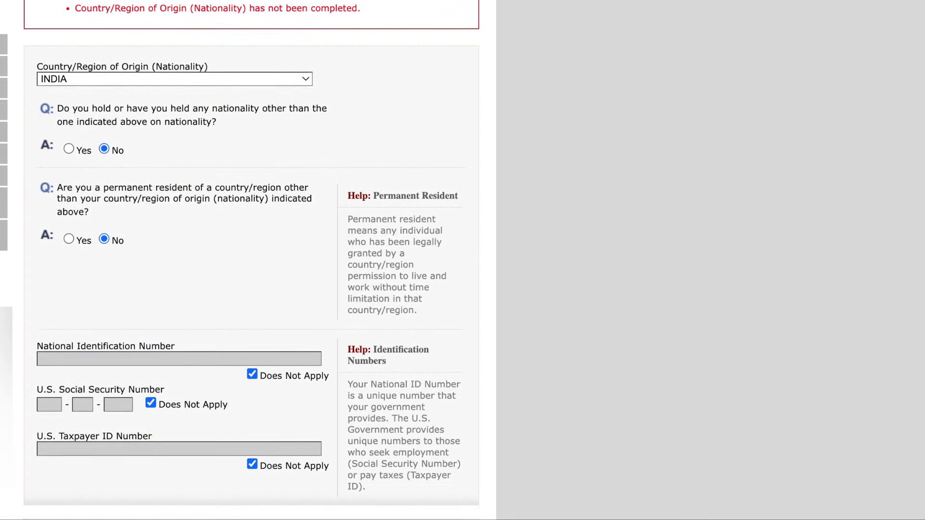
pyautogui.scroll(-1, 91, 302)
pyautogui.scroll(-3, 296, 477)
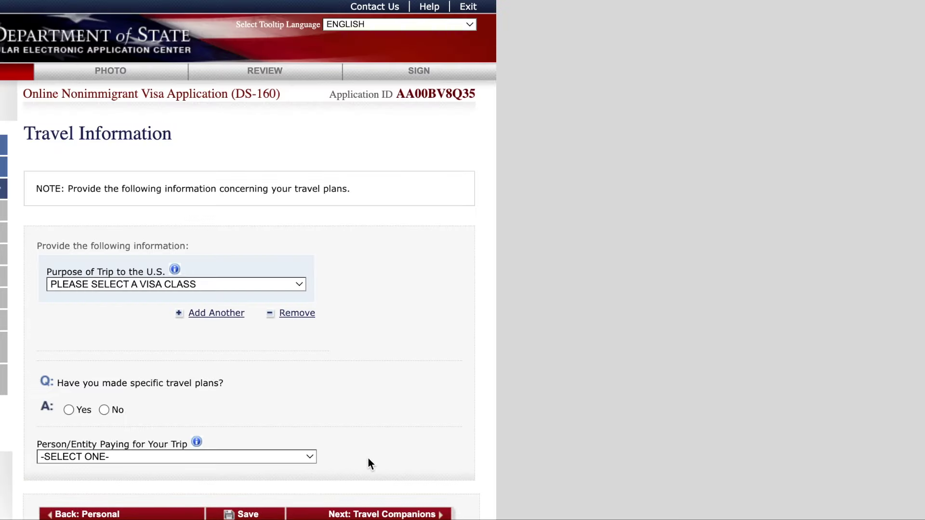
# - Choose trip purpose TEMP. BUSINESS PLEASURE VISITOR (B), specified as BUSINESS & TOURISM (B1/B2)
pyautogui.scroll(-3, 369, 458)
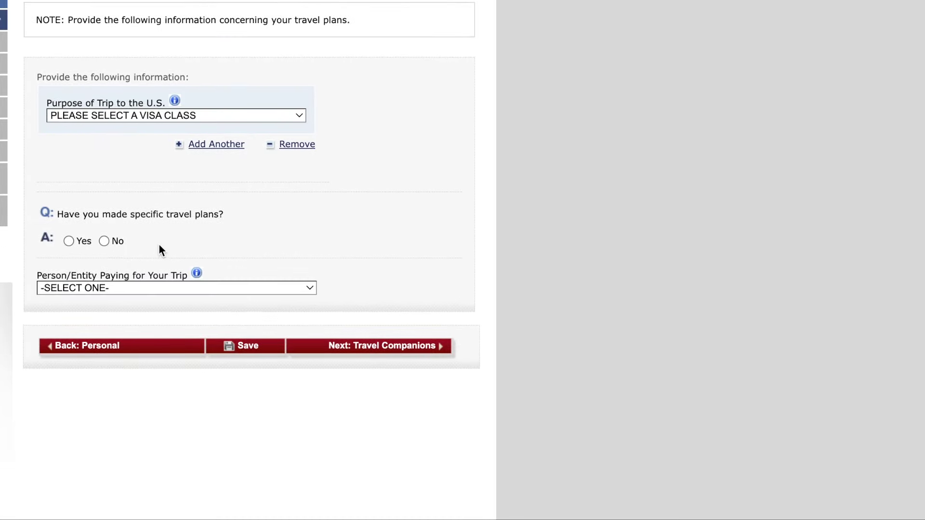
pyautogui.click(174, 119)
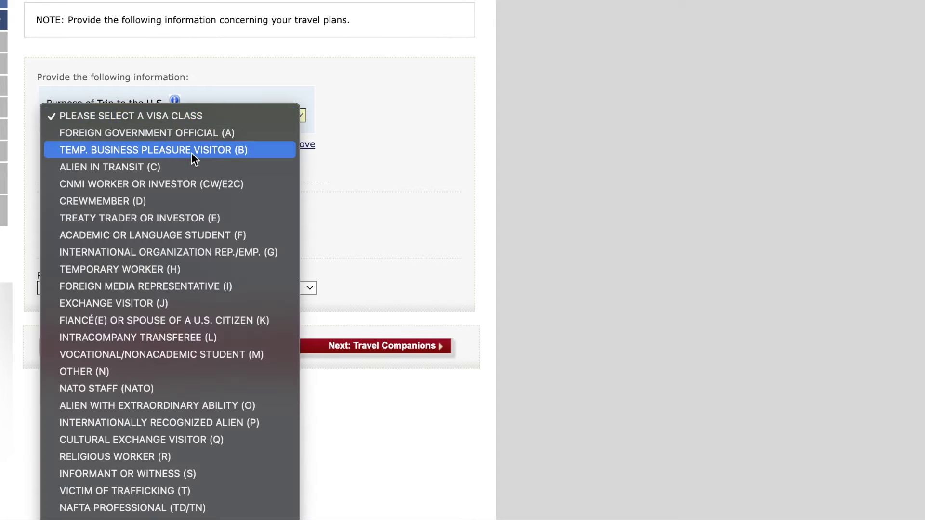
pyautogui.click(232, 157)
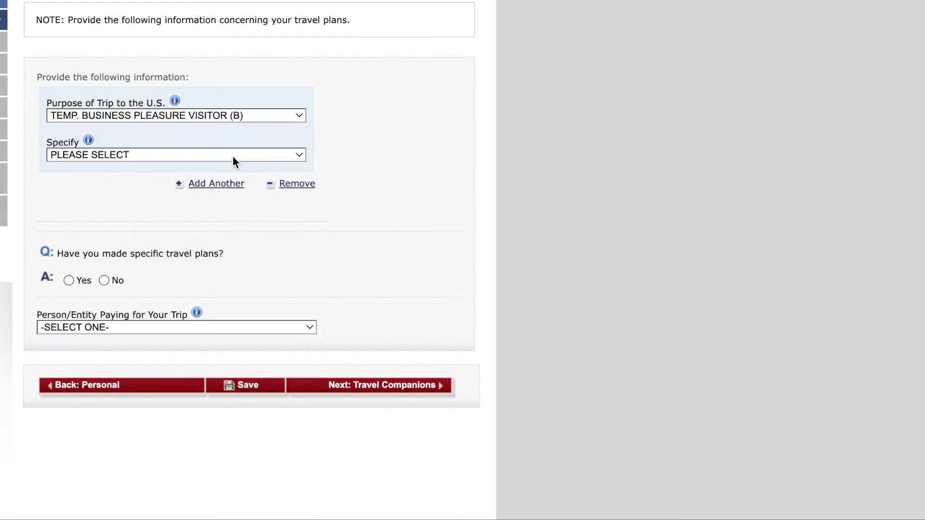
pyautogui.click(99, 156)
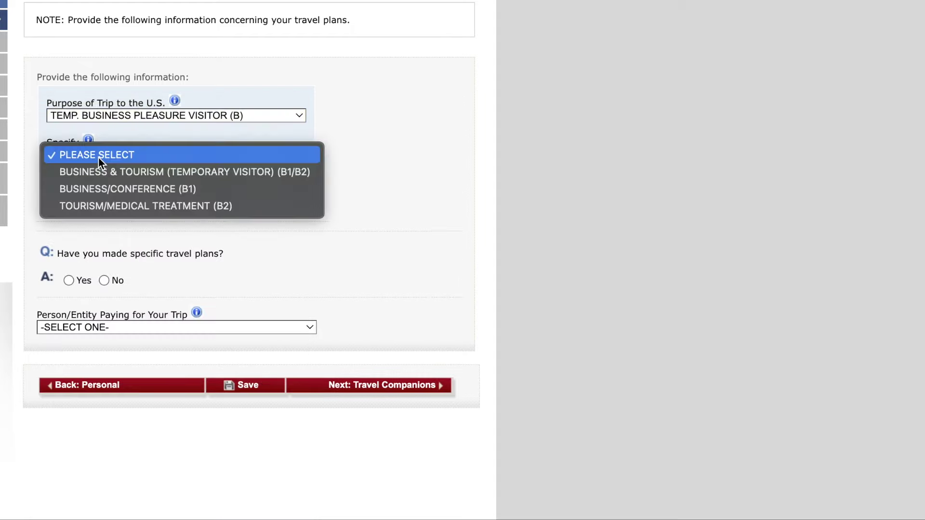
pyautogui.click(145, 173)
pyautogui.scroll(-3, 146, 173)
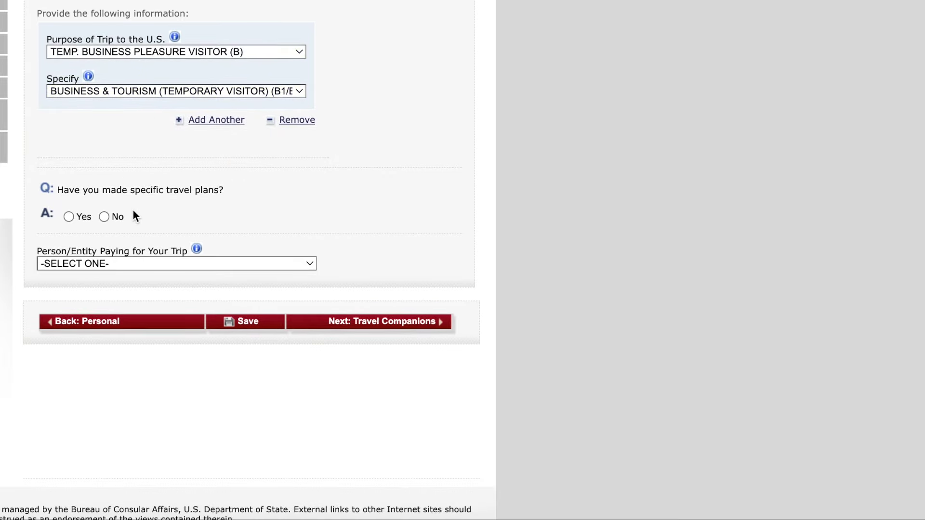
# - Answer No to specific travel plans and set the arrival date to 07 JUN 2023
pyautogui.click(105, 217)
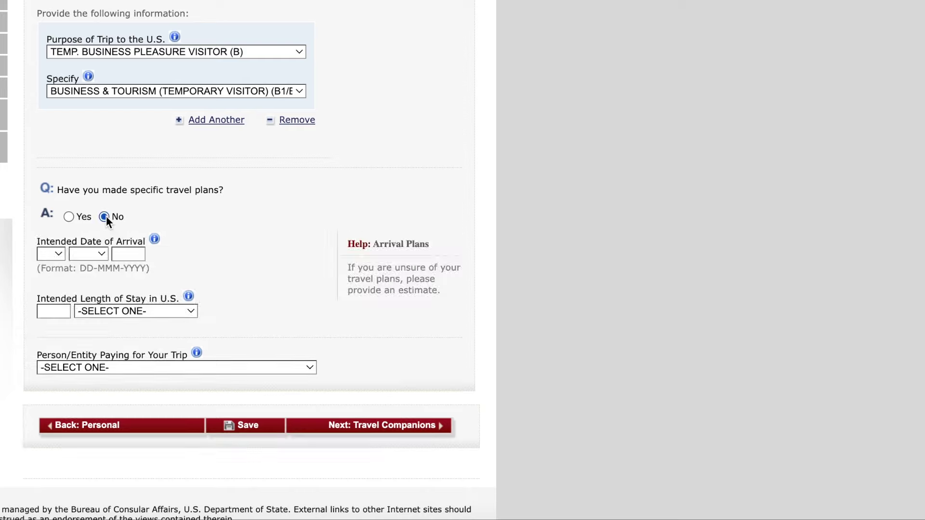
pyautogui.click(46, 255)
pyautogui.click(46, 377)
pyautogui.click(100, 258)
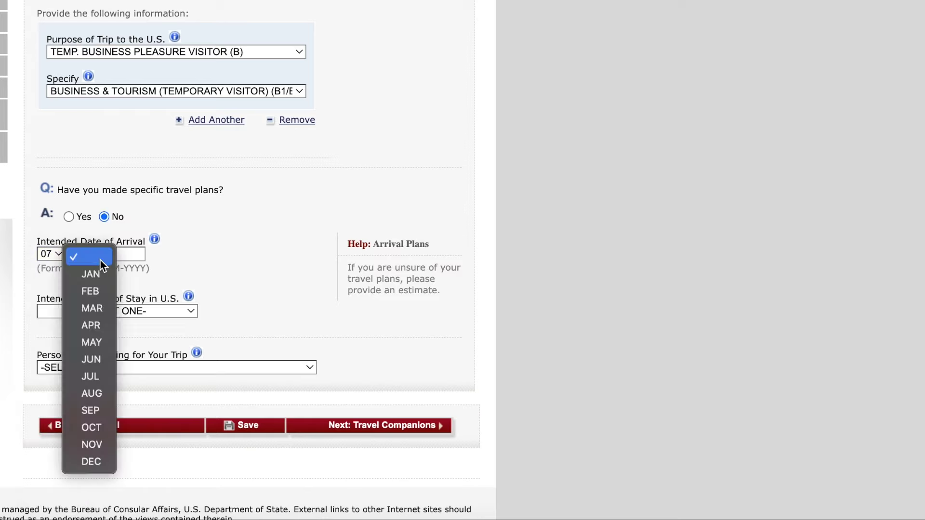
pyautogui.click(91, 361)
pyautogui.click(137, 254)
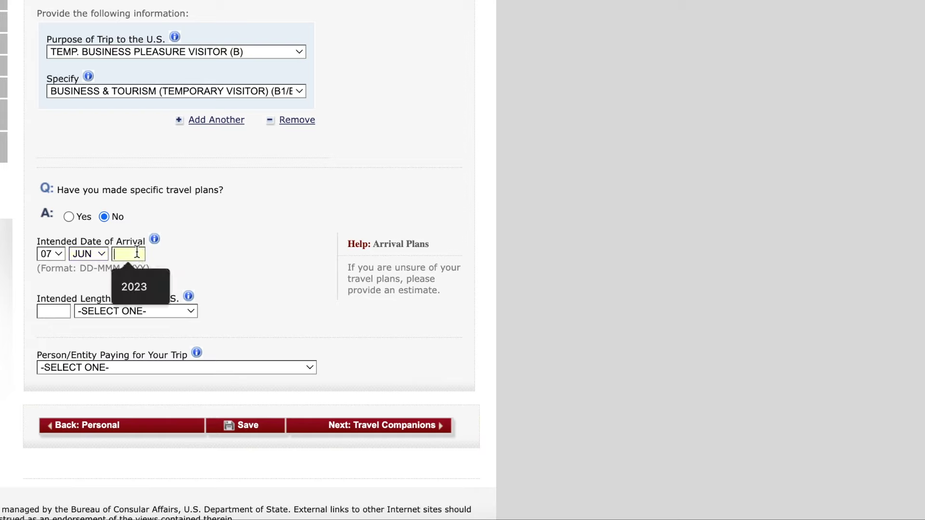
pyautogui.click(134, 287)
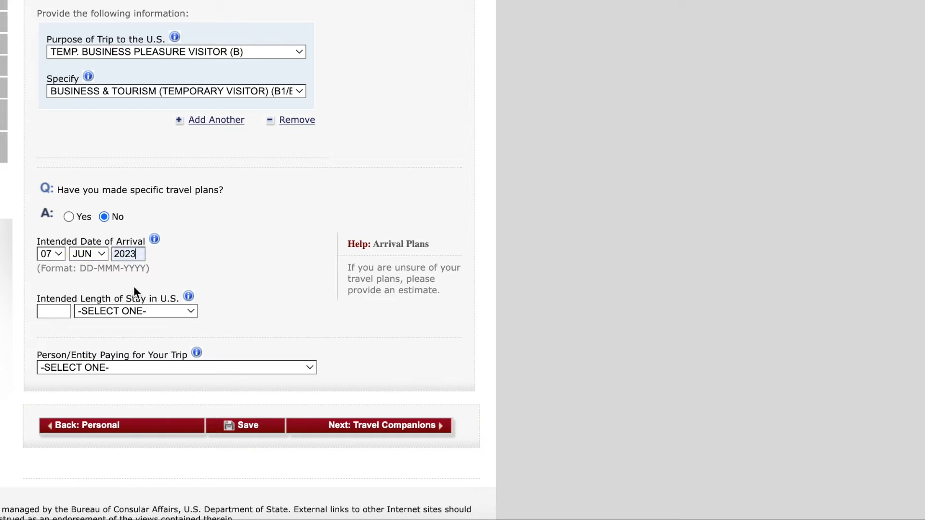
# - Set the intended length of stay to 15 DAY(S)
pyautogui.click(60, 314)
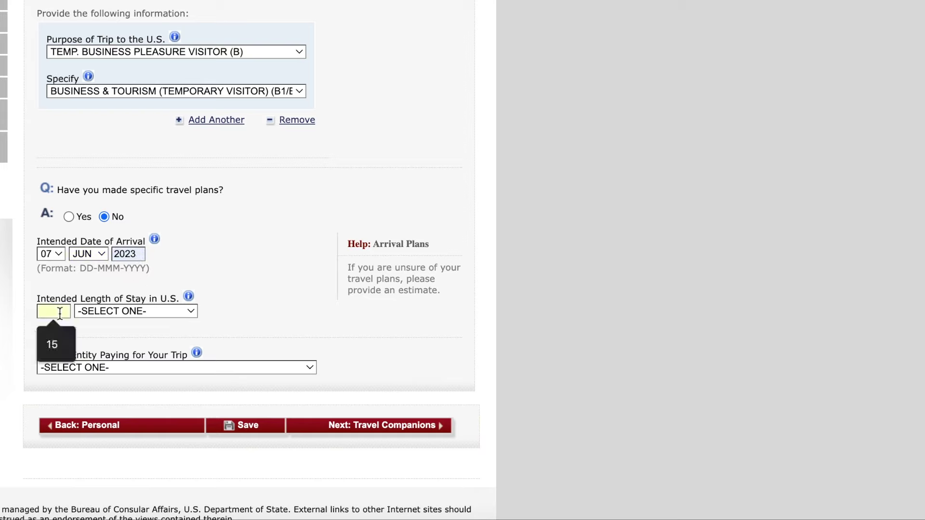
pyautogui.click(57, 342)
pyautogui.click(106, 313)
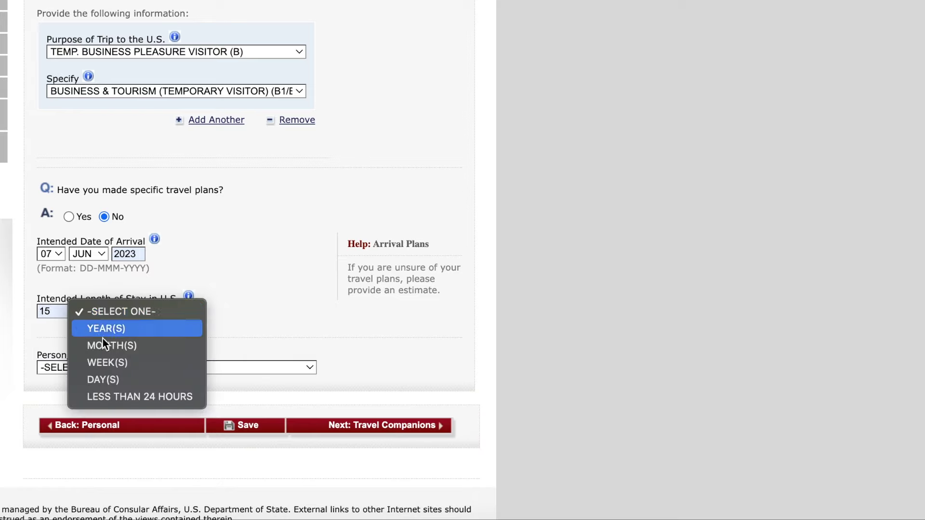
pyautogui.click(100, 374)
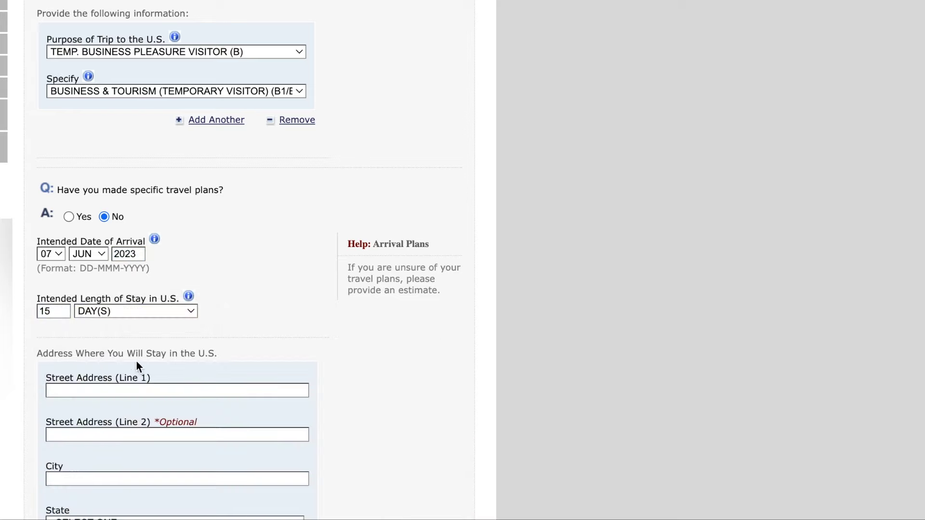
pyautogui.scroll(-3, 138, 362)
# - Enter the U.S. stay address 33, FSFS, city SSS, in CALIFORNIA
pyautogui.click(143, 307)
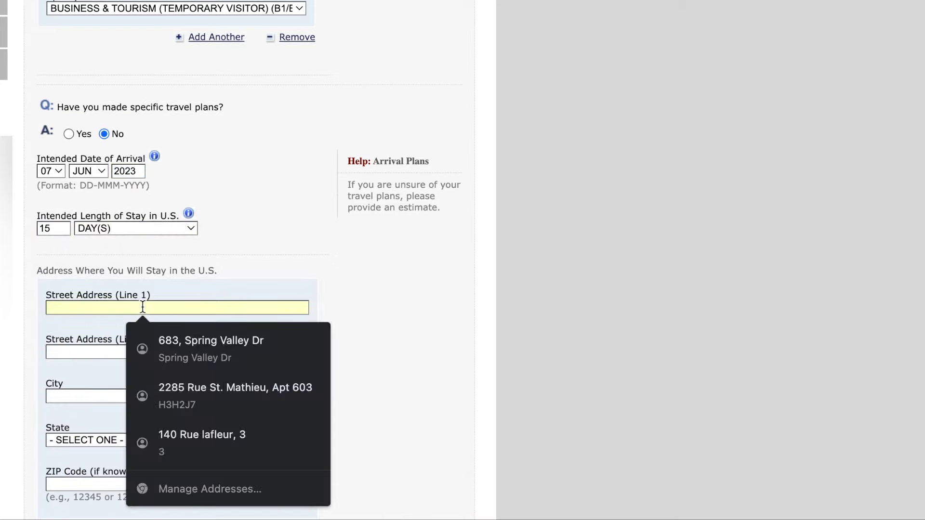
pyautogui.write('33')
pyautogui.click(99, 352)
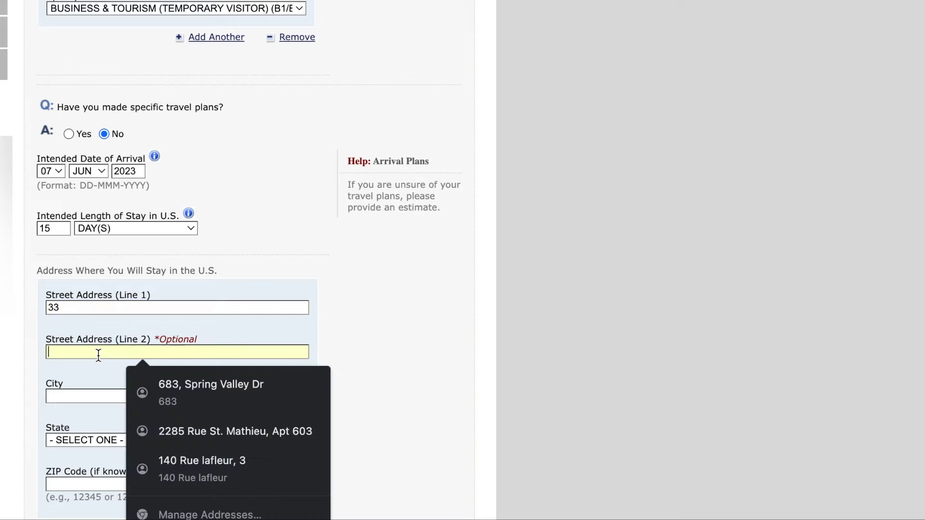
pyautogui.write('FSFS')
pyautogui.click(95, 396)
pyautogui.write('SSS')
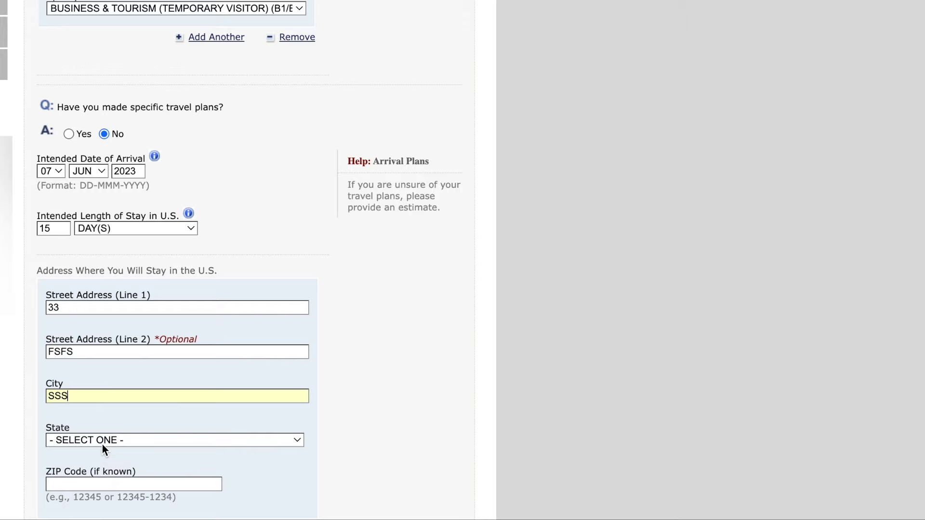
pyautogui.scroll(-3, 102, 445)
pyautogui.click(121, 273)
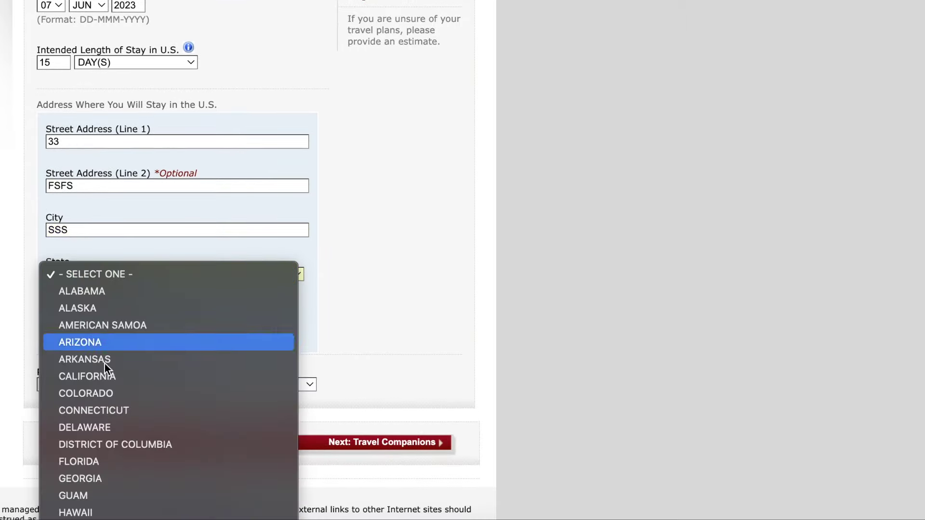
pyautogui.scroll(-5, 103, 419)
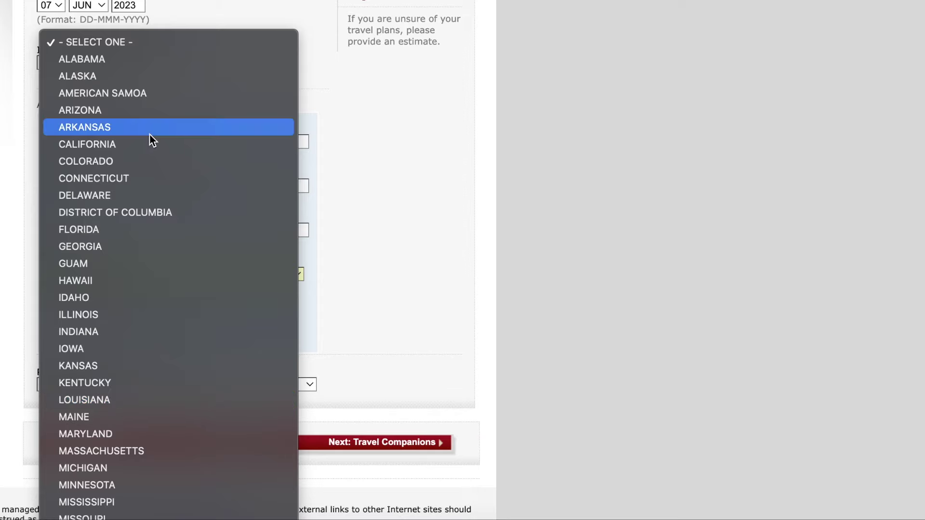
pyautogui.click(116, 144)
# - Enter ZIP Code FSFFSS and set the trip payer to SELF
pyautogui.click(83, 319)
pyautogui.write('FSFFSS')
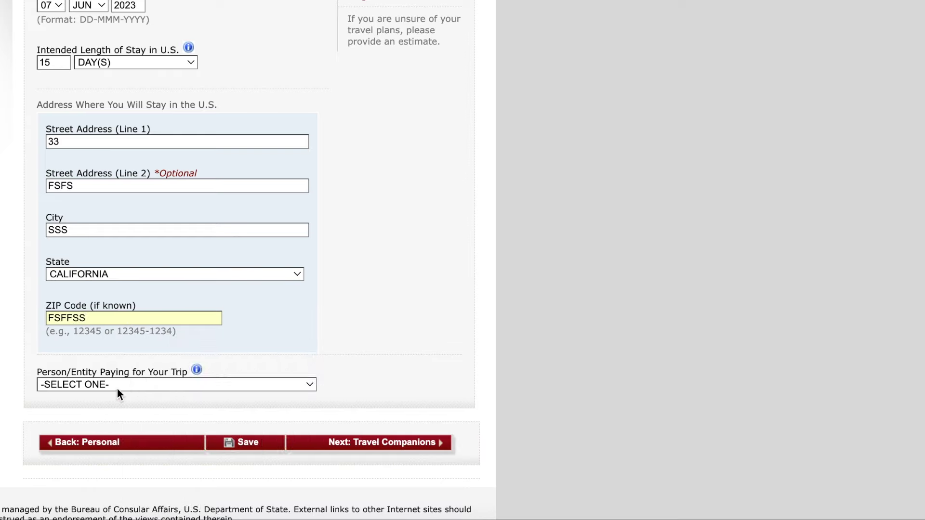
pyautogui.click(118, 389)
pyautogui.click(106, 399)
# - Submit the Travel page, then clear the rejected ZIP Code and retry with 112233
pyautogui.click(390, 444)
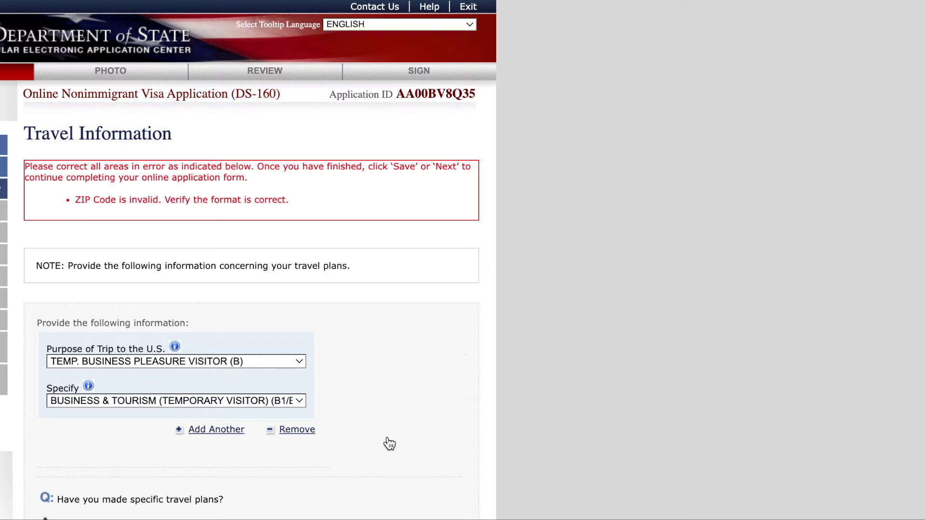
pyautogui.scroll(-7, 390, 444)
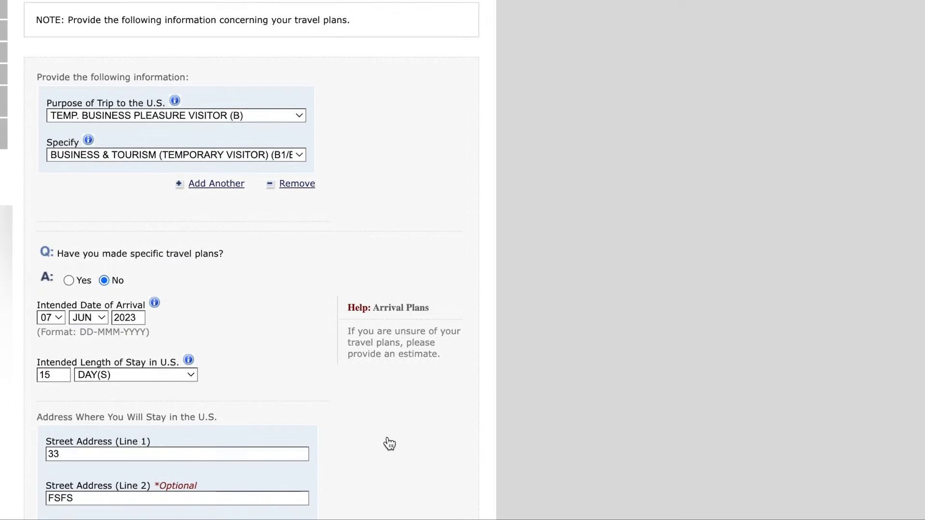
pyautogui.scroll(-4, 389, 444)
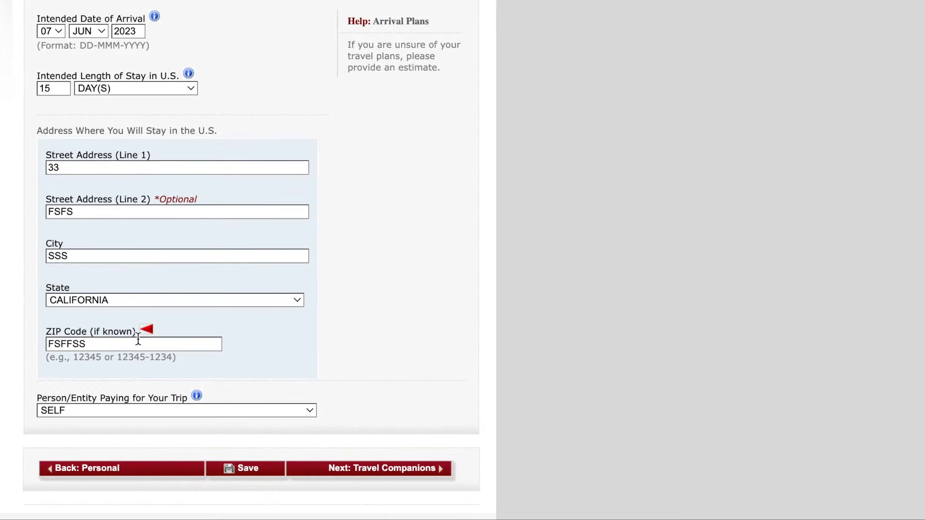
pyautogui.click(103, 346)
pyautogui.press('BackSpace')
pyautogui.press('BackSpace')
pyautogui.press('BackSpace')
pyautogui.press('BackSpace')
pyautogui.press('BackSpace')
pyautogui.press('BackSpace')
pyautogui.write('112233')
pyautogui.click(311, 467)
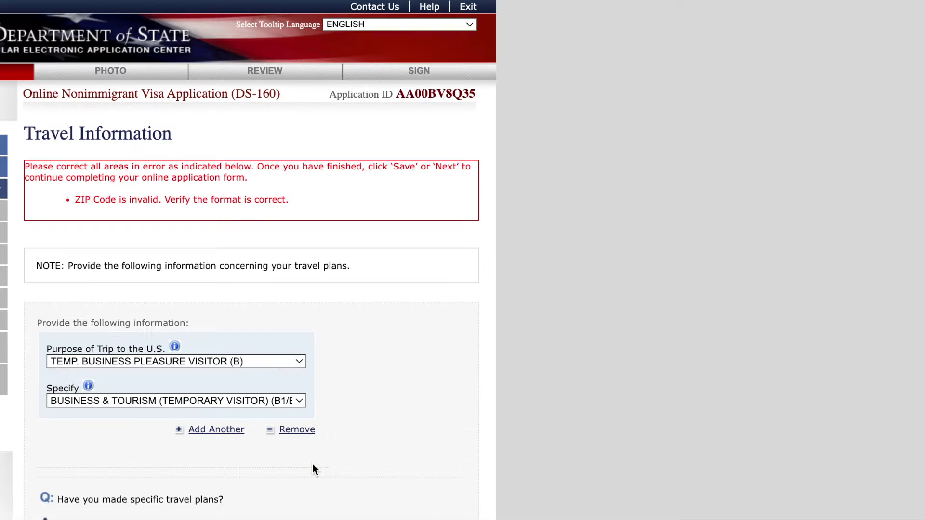
# - Overwrite the ZIP Code with 12345 and continue to Travel Companions
pyautogui.scroll(-2, 313, 463)
pyautogui.scroll(-10, 312, 465)
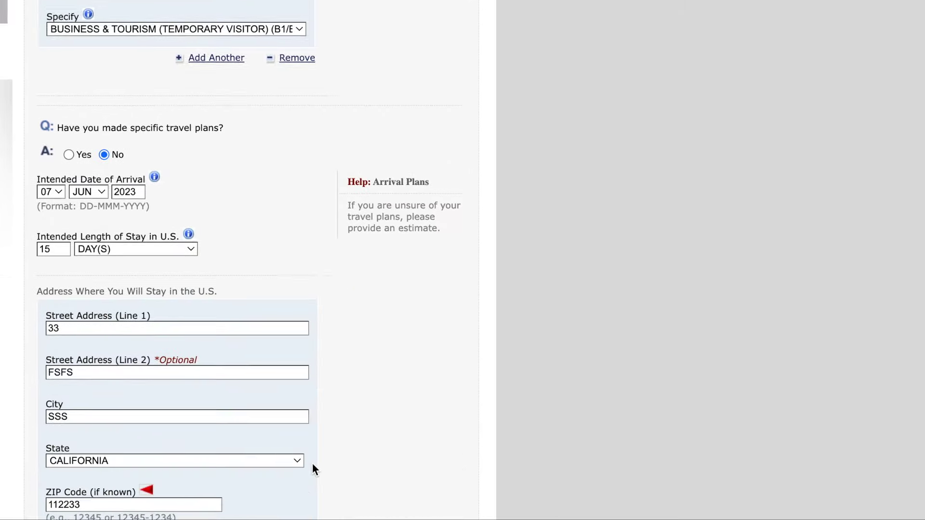
pyautogui.moveTo(115, 379); pyautogui.dragTo(50, 379)
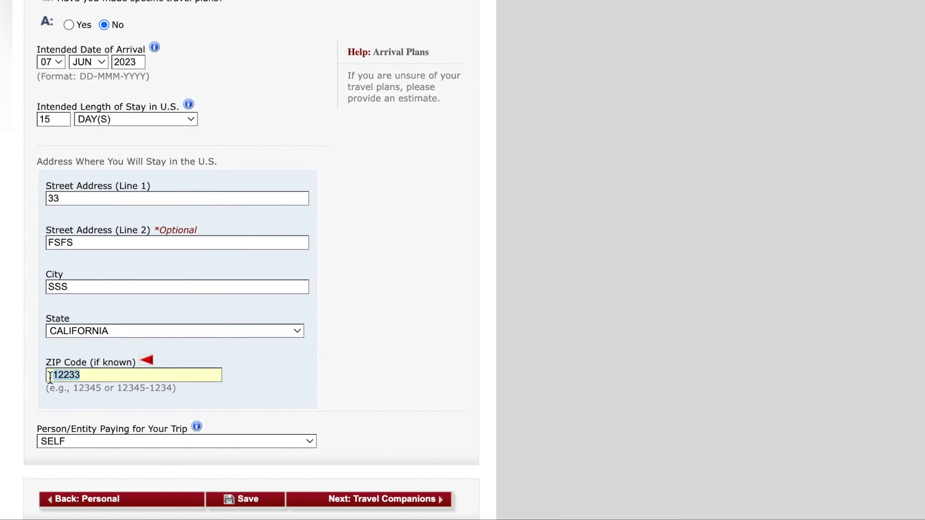
pyautogui.write('12345')
pyautogui.click(332, 498)
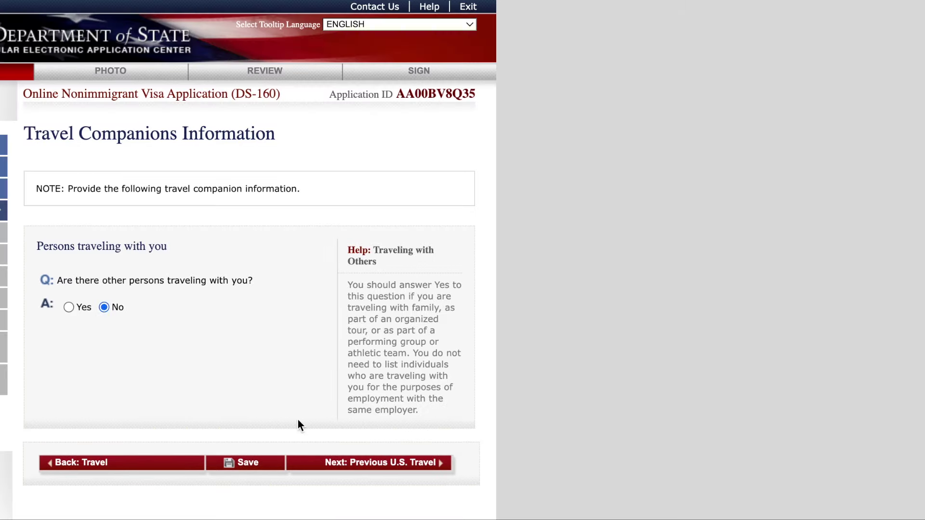
# - Answer No to prior U.S. visits, U.S. visas, refusals and immigrant petitions
pyautogui.click(350, 464)
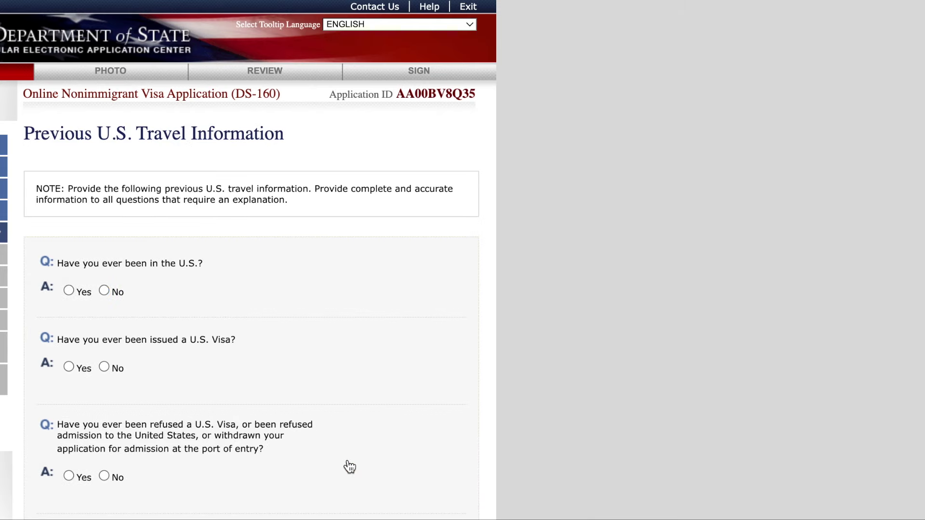
pyautogui.scroll(-3, 349, 466)
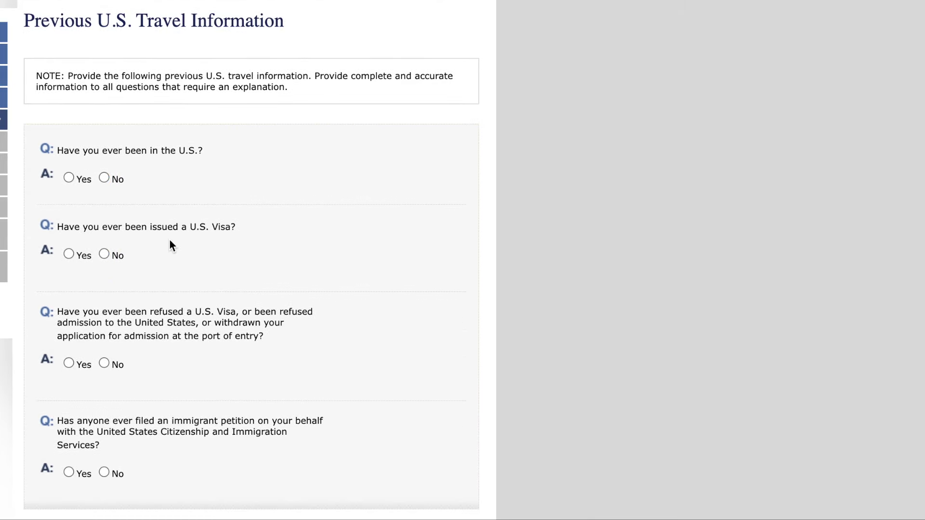
pyautogui.click(105, 178)
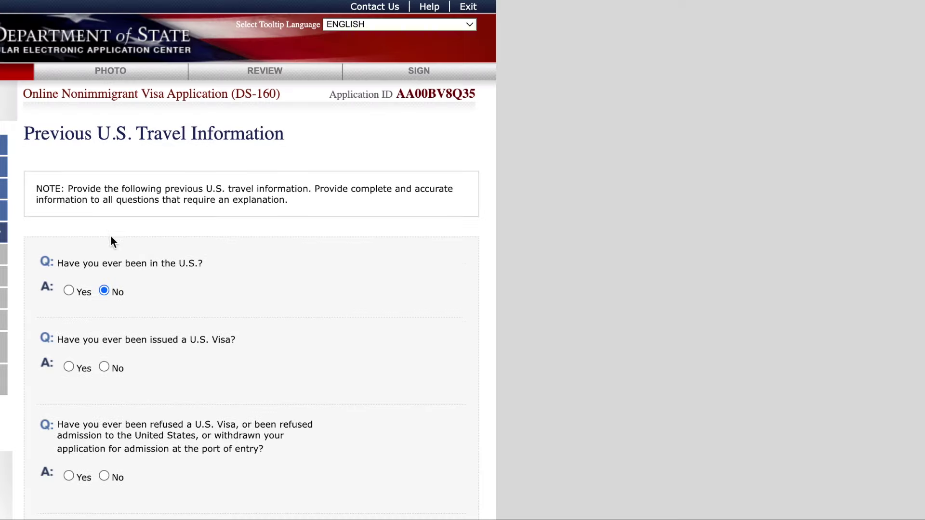
pyautogui.scroll(-4, 103, 333)
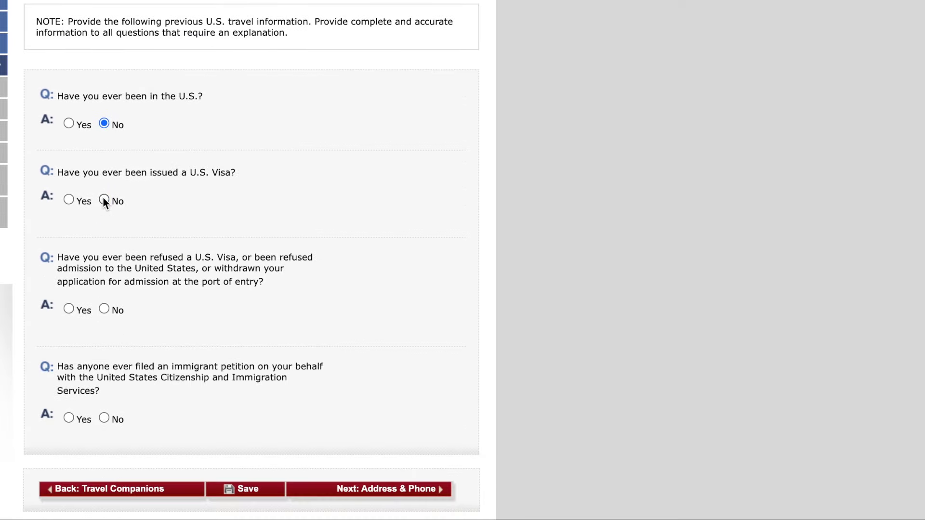
pyautogui.click(105, 200)
pyautogui.scroll(-3, 112, 366)
pyautogui.click(104, 363)
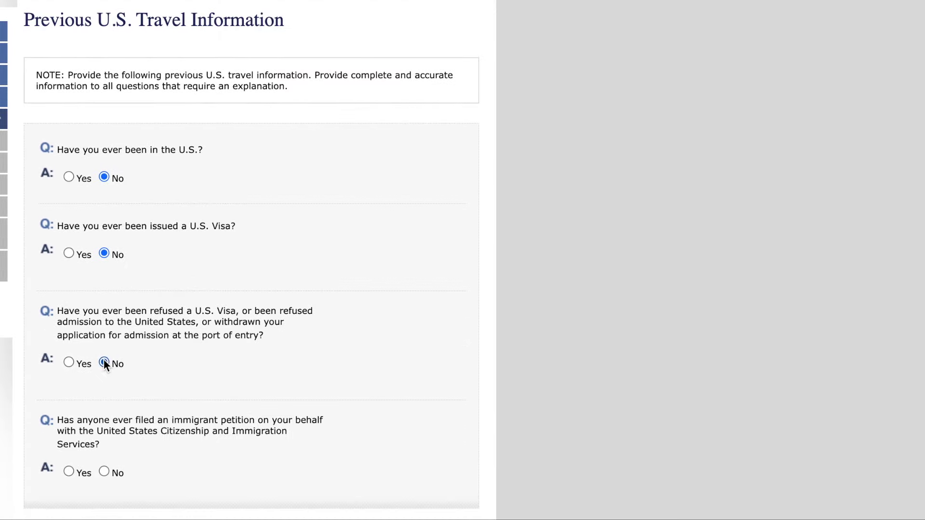
pyautogui.scroll(-3, 103, 364)
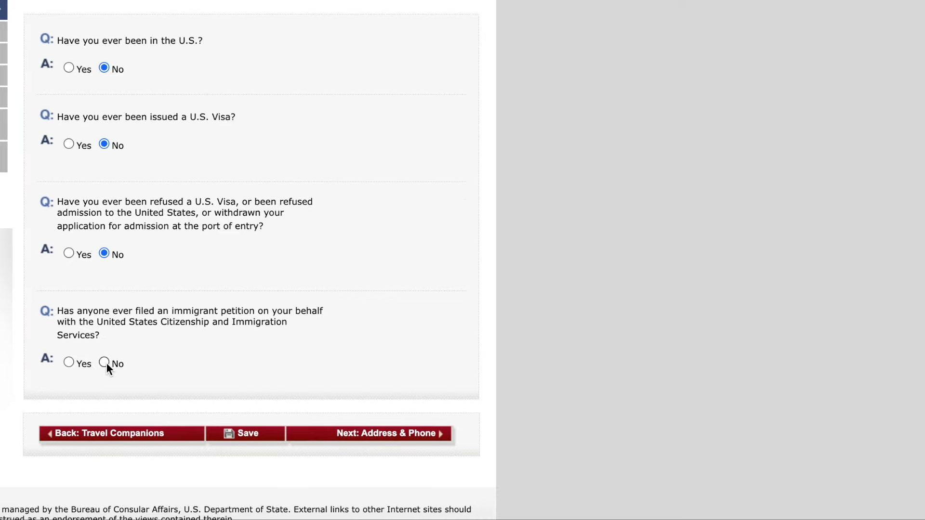
pyautogui.click(104, 362)
pyautogui.scroll(-3, 348, 427)
# - Review the Address and Phone form, opening and closing the social media platform list unchanged
pyautogui.click(376, 435)
pyautogui.scroll(-2, 375, 437)
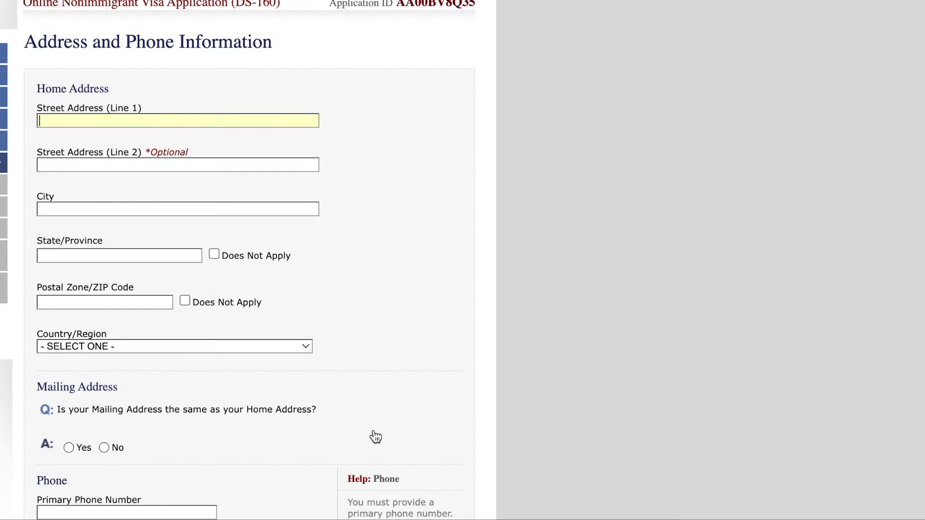
pyautogui.scroll(-1, 153, 458)
pyautogui.scroll(2, 154, 459)
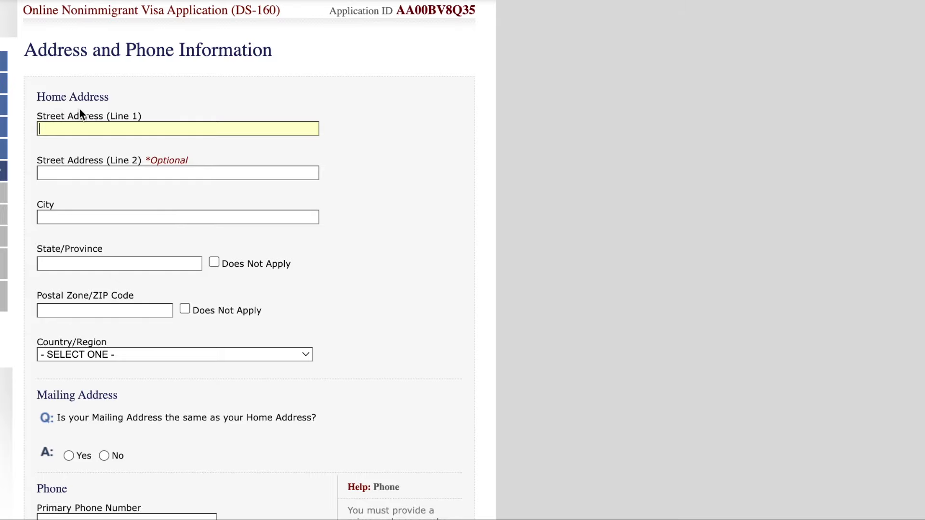
pyautogui.scroll(-10, 95, 174)
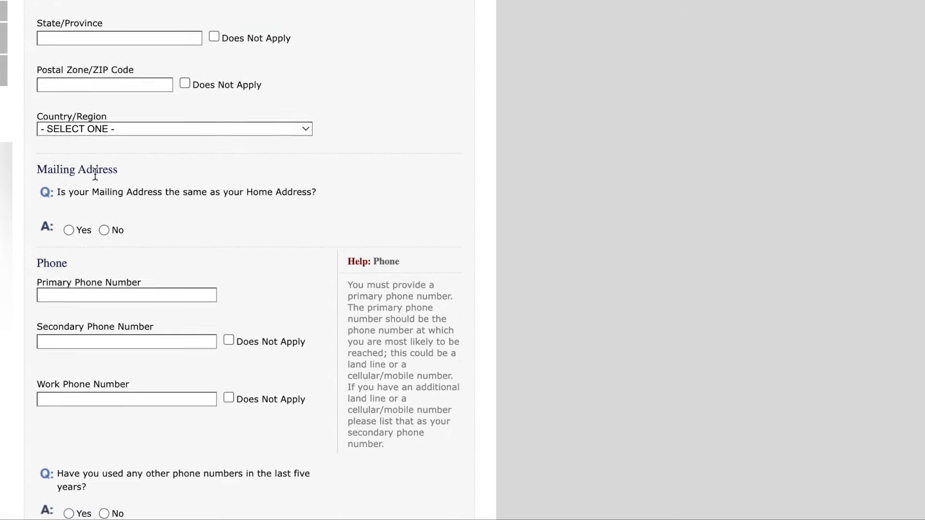
pyautogui.scroll(-6, 95, 174)
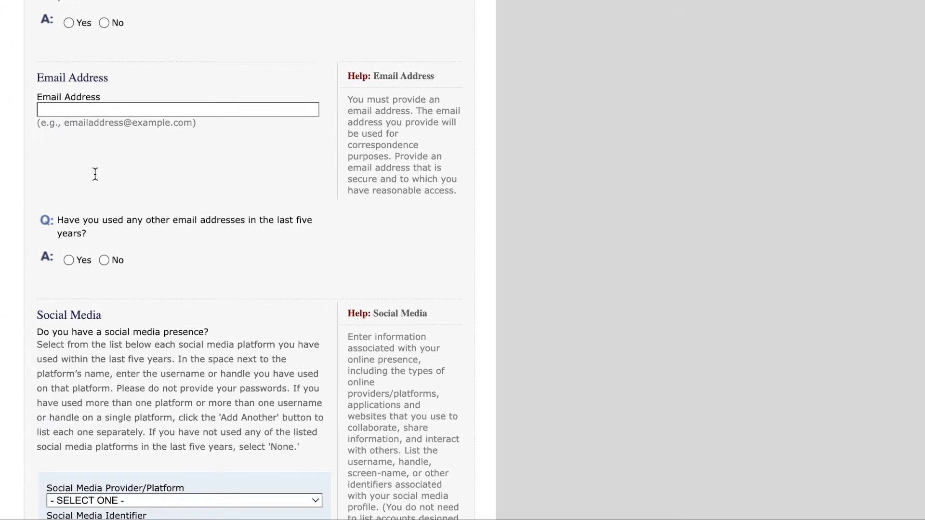
pyautogui.scroll(-3, 95, 174)
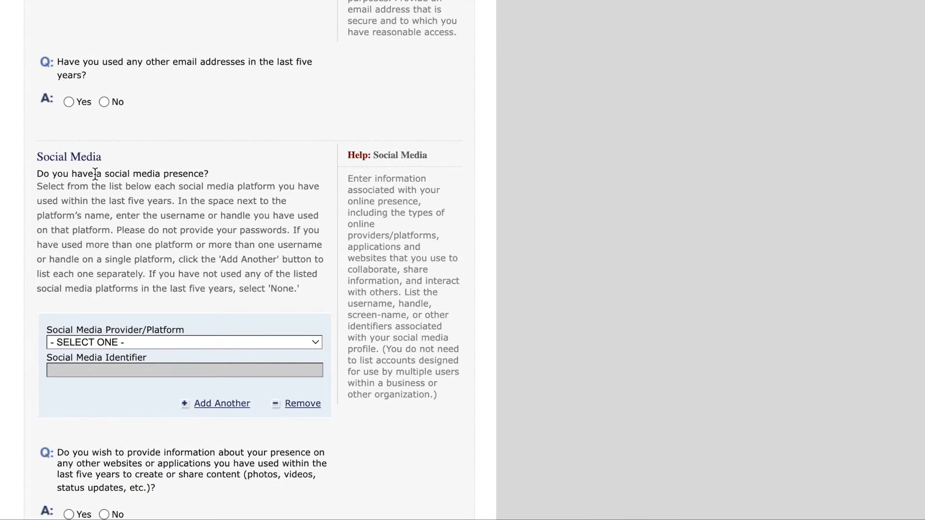
pyautogui.scroll(-2, 126, 322)
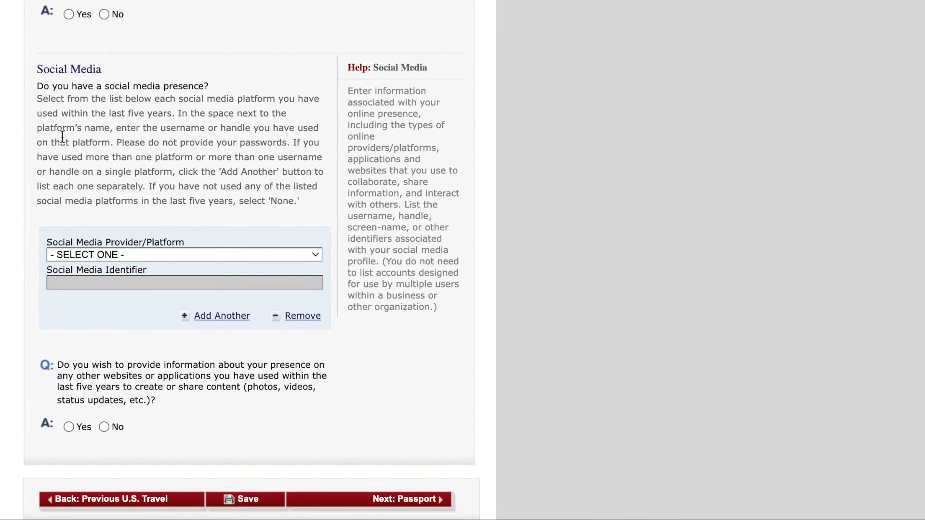
pyautogui.click(149, 258)
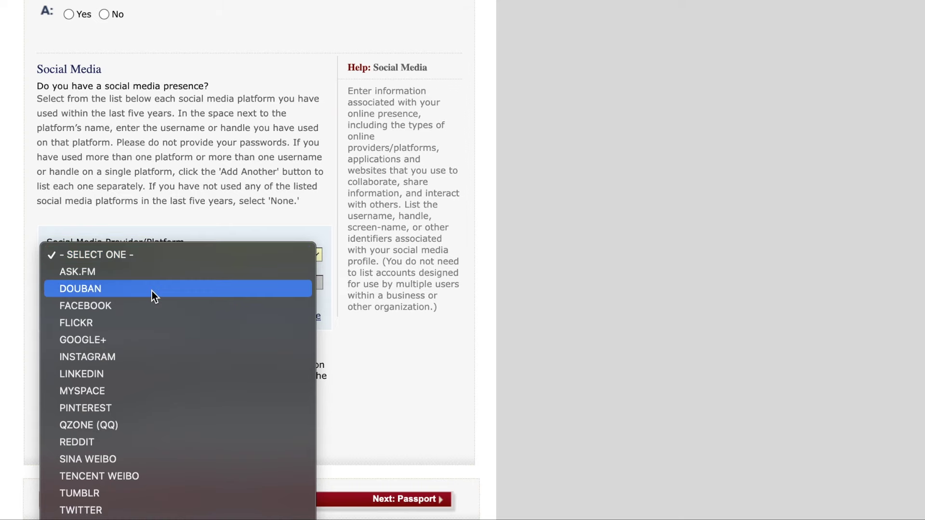
pyautogui.click(173, 213)
pyautogui.scroll(-2, 172, 213)
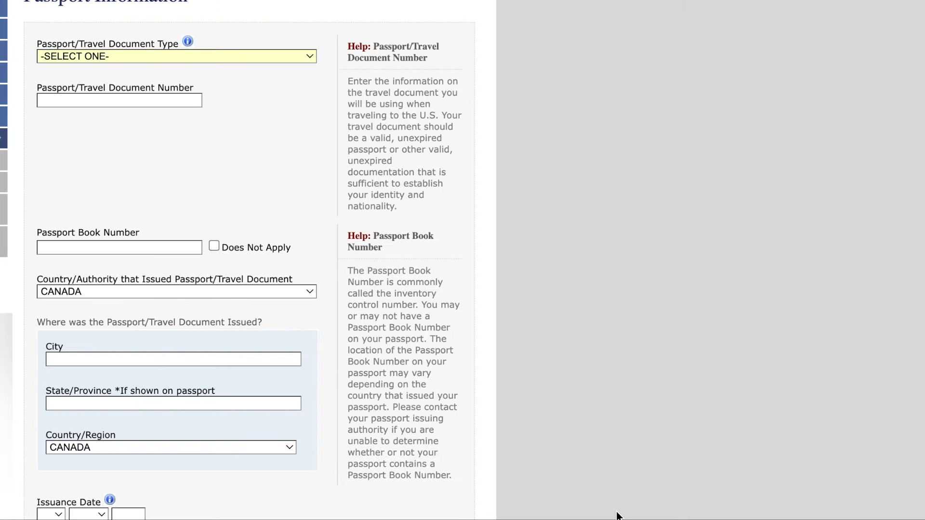
# - Set document type REGULAR, enter the passport number, and mark book number Does Not Apply
pyautogui.click(129, 63)
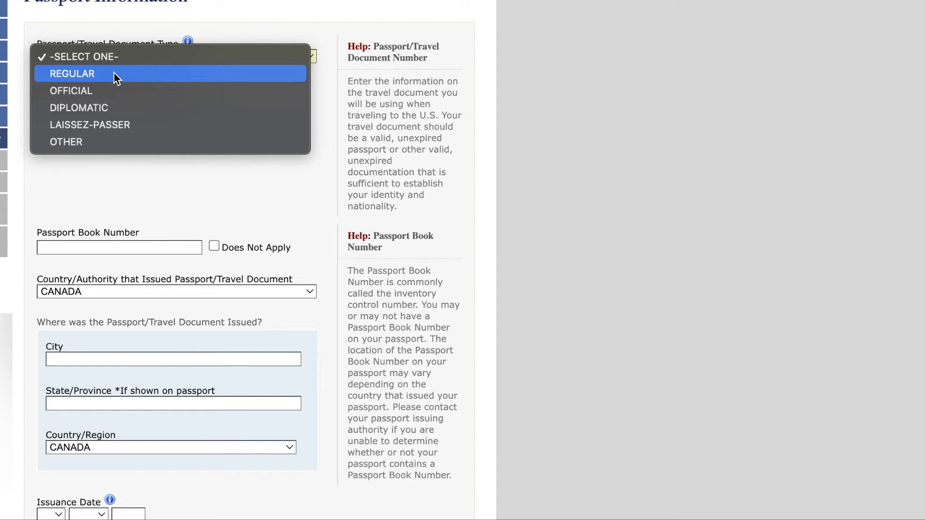
pyautogui.click(116, 75)
pyautogui.click(87, 239)
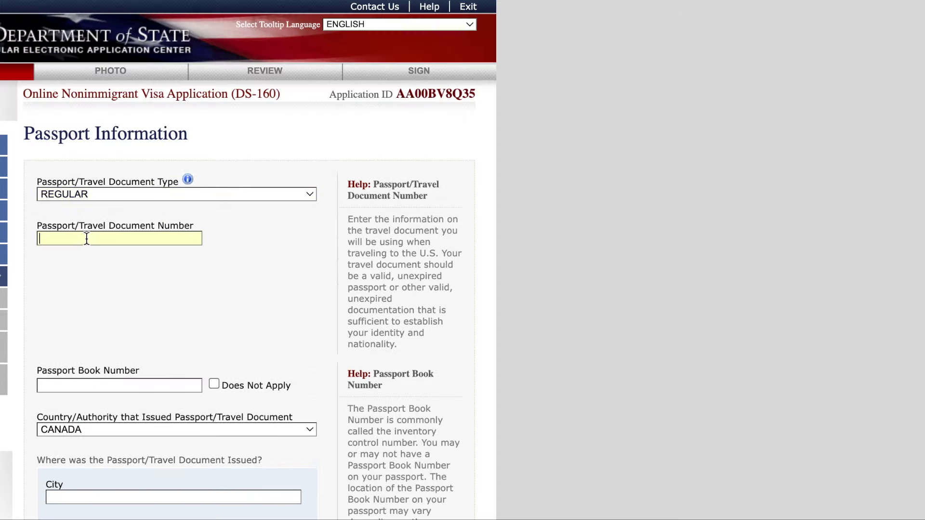
pyautogui.write('6565656')
pyautogui.scroll(-4, 90, 388)
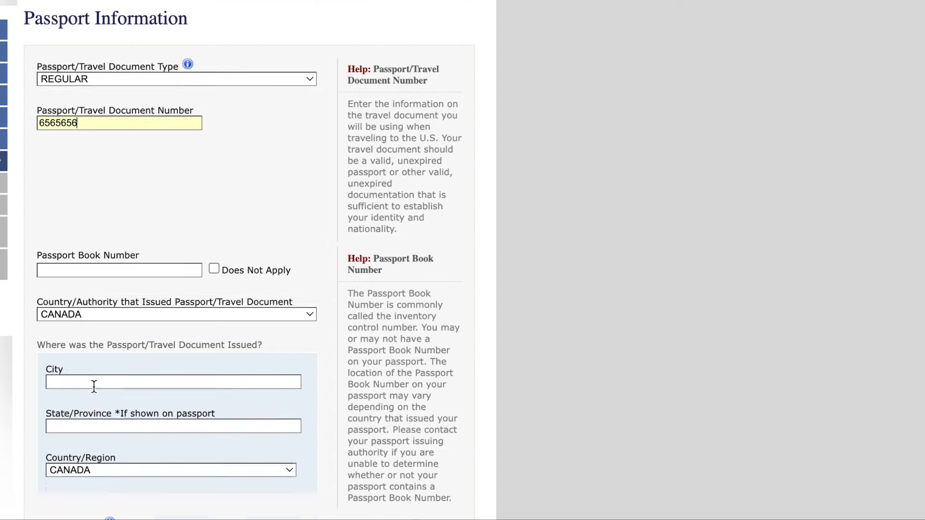
pyautogui.click(215, 220)
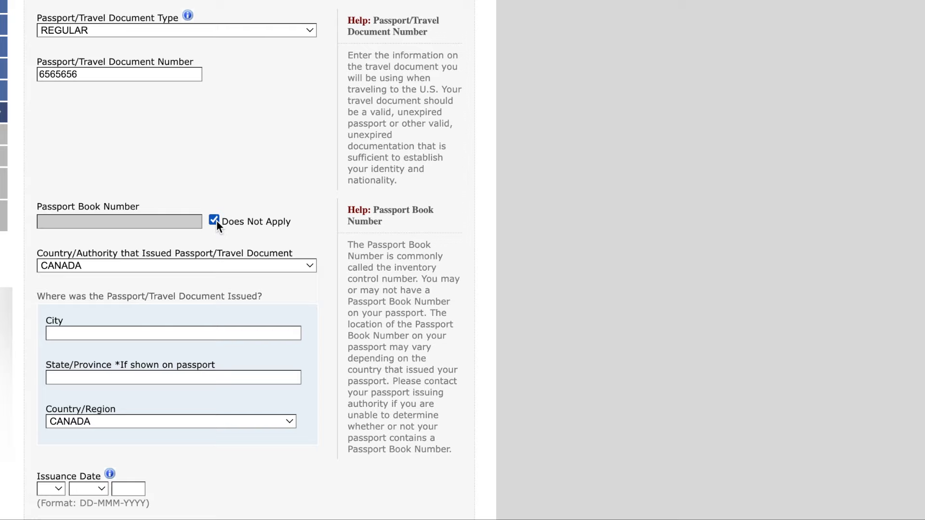
# - Choose INDIA as issuing country, with issuing city GGG and state/province HHH
pyautogui.click(201, 266)
pyautogui.scroll(-10, 201, 267)
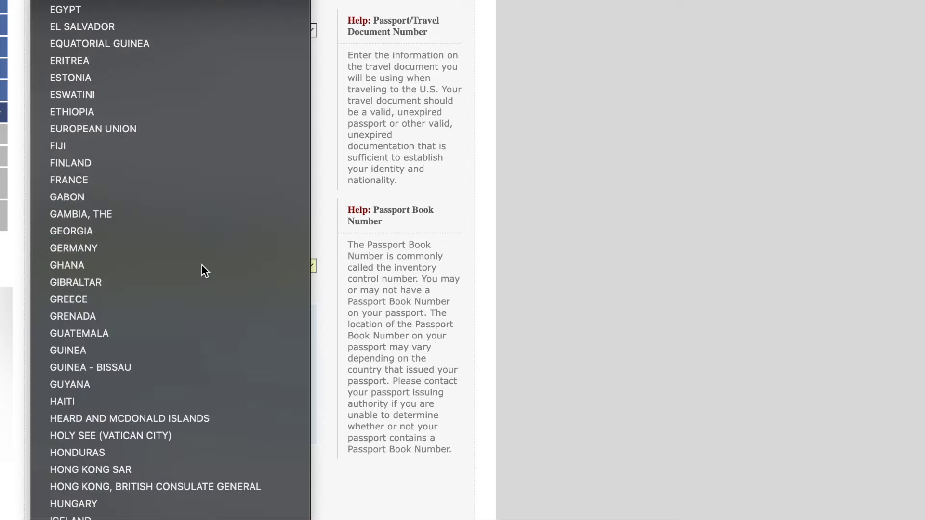
pyautogui.click(67, 501)
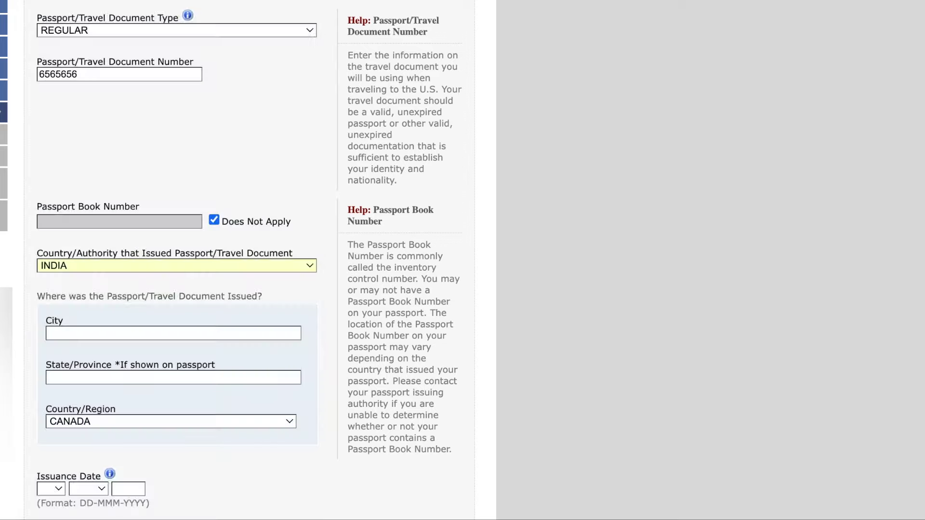
pyautogui.scroll(-4, 193, 261)
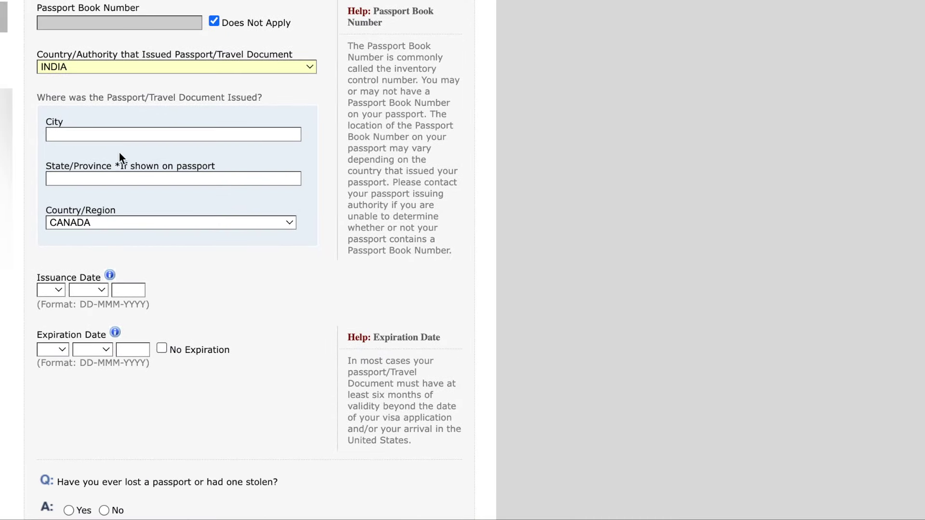
pyautogui.write('GGG')
pyautogui.click(127, 179)
pyautogui.write('HHH')
# - Set the issuance date to 01 JAN 2023 and pick 01 as expiration day
pyautogui.click(50, 290)
pyautogui.click(48, 311)
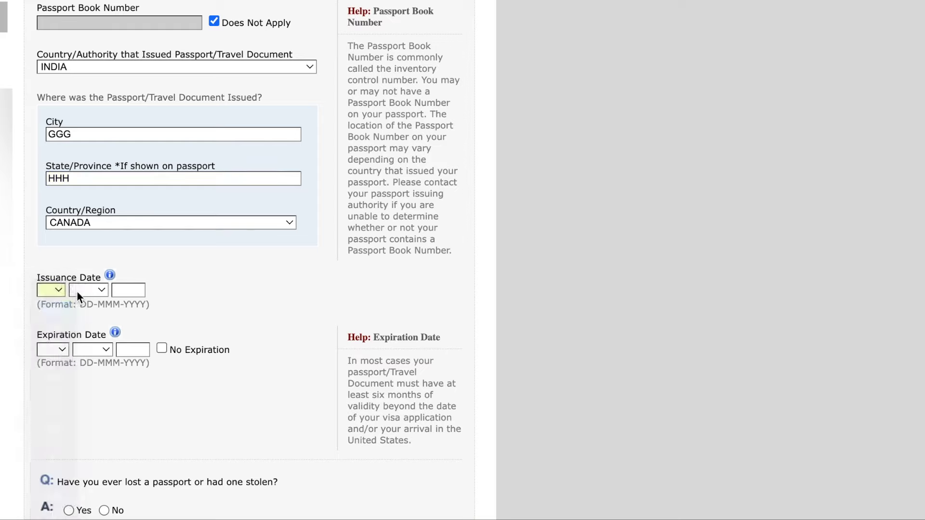
pyautogui.click(82, 293)
pyautogui.click(90, 310)
pyautogui.press('Tab')
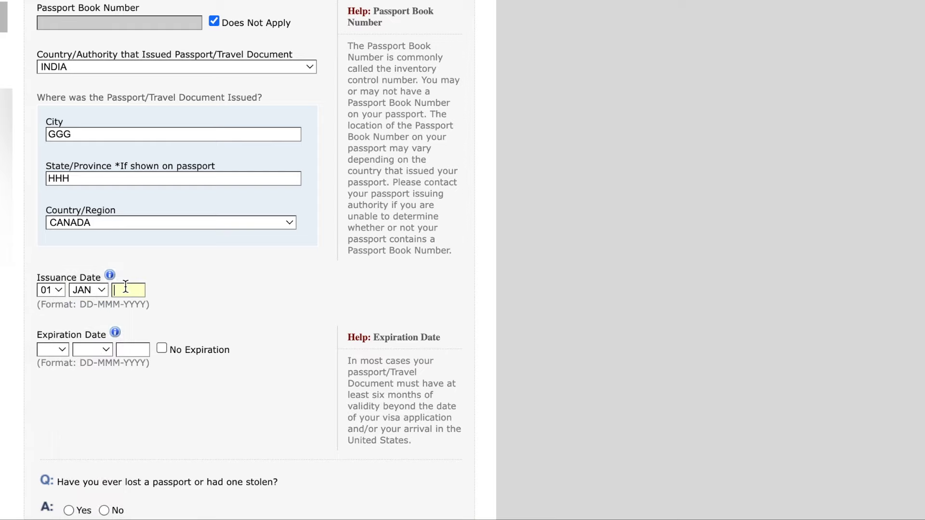
pyautogui.write('2023')
pyautogui.click(62, 348)
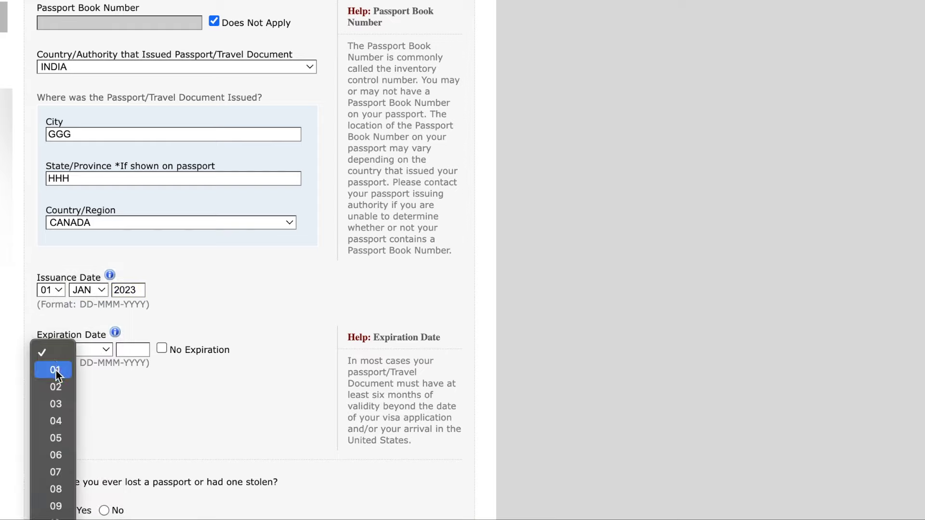
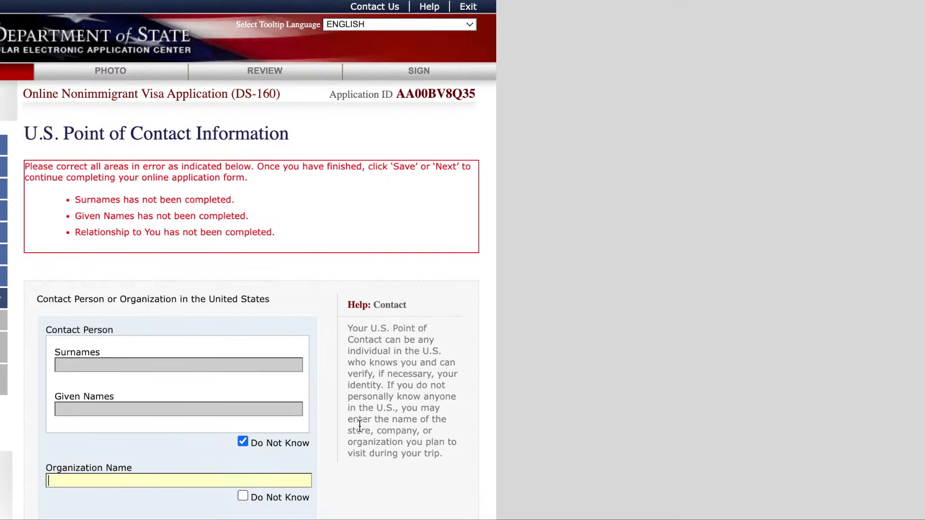
# - Mark the point-of-contact person's name as 'Do Not Know'
pyautogui.click(248, 309)
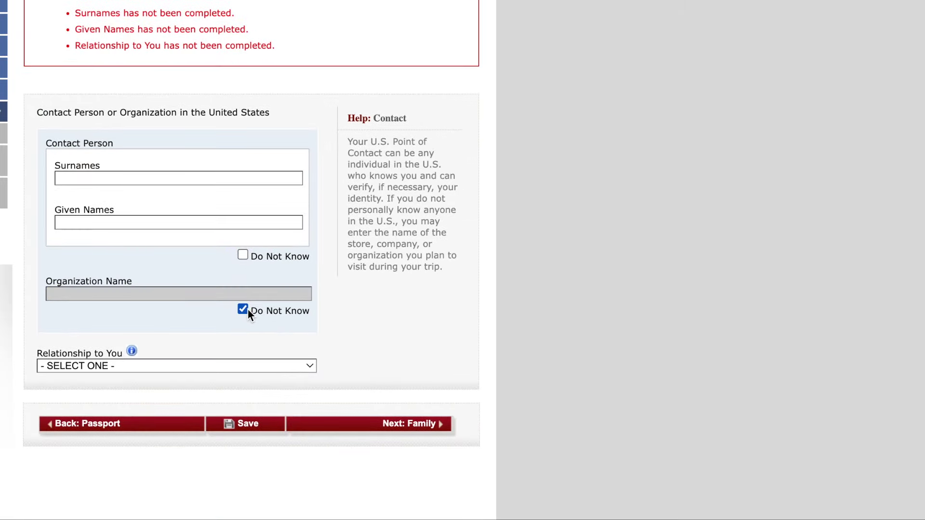
pyautogui.click(244, 256)
pyautogui.scroll(-2, 244, 257)
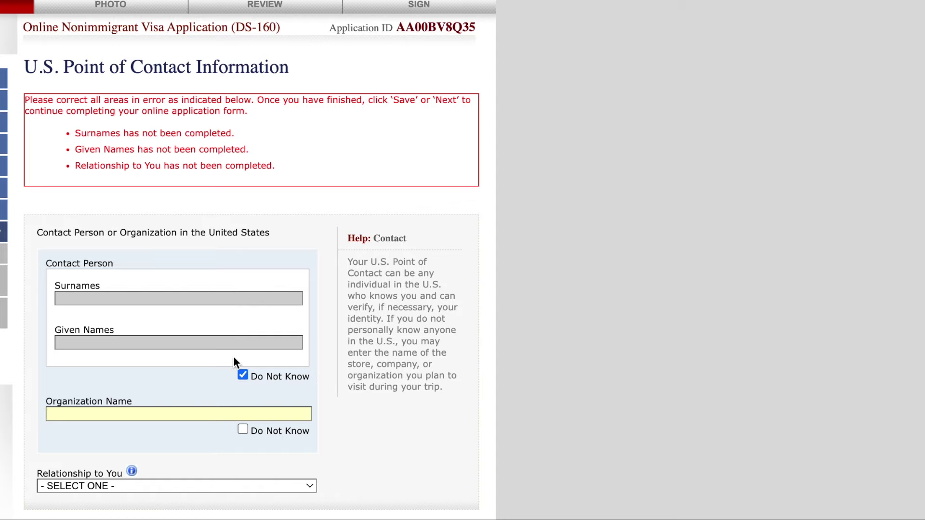
pyautogui.click(243, 428)
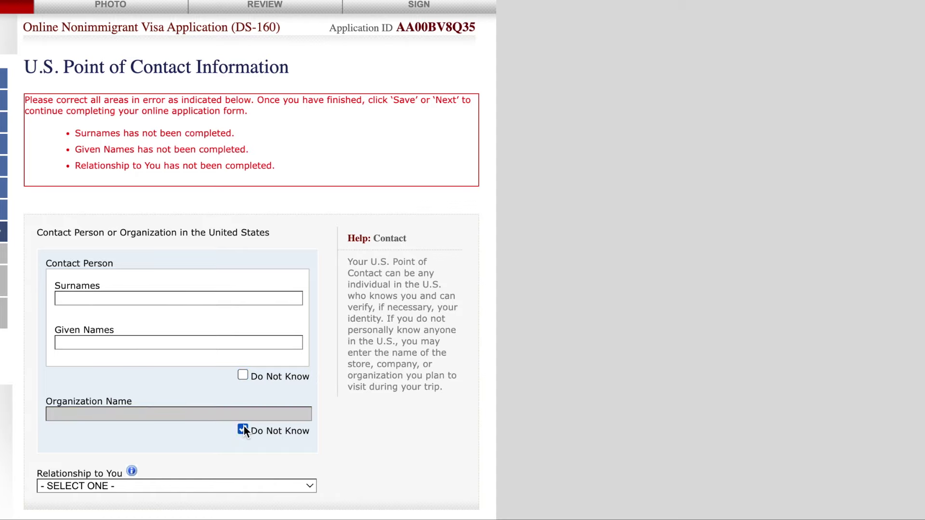
pyautogui.scroll(-3, 236, 429)
# - Set Relationship to You to OTHER
pyautogui.click(241, 389)
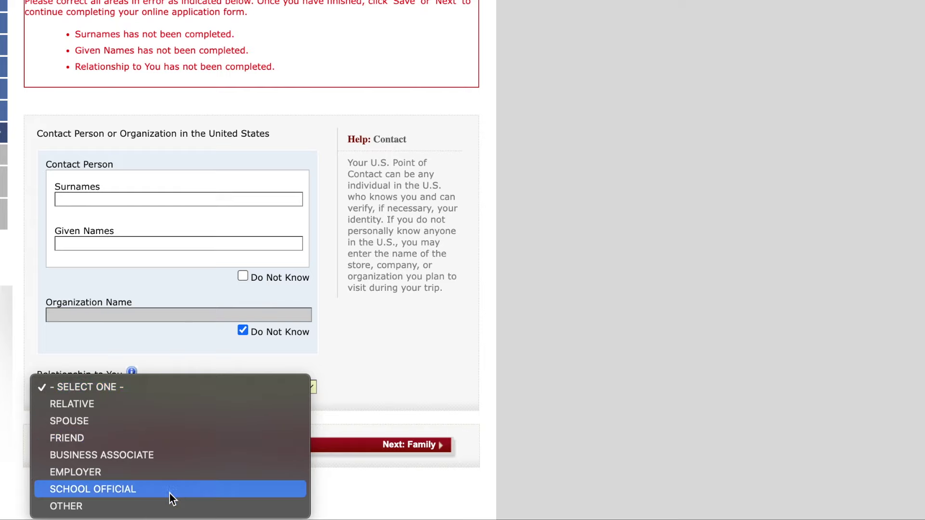
pyautogui.click(193, 306)
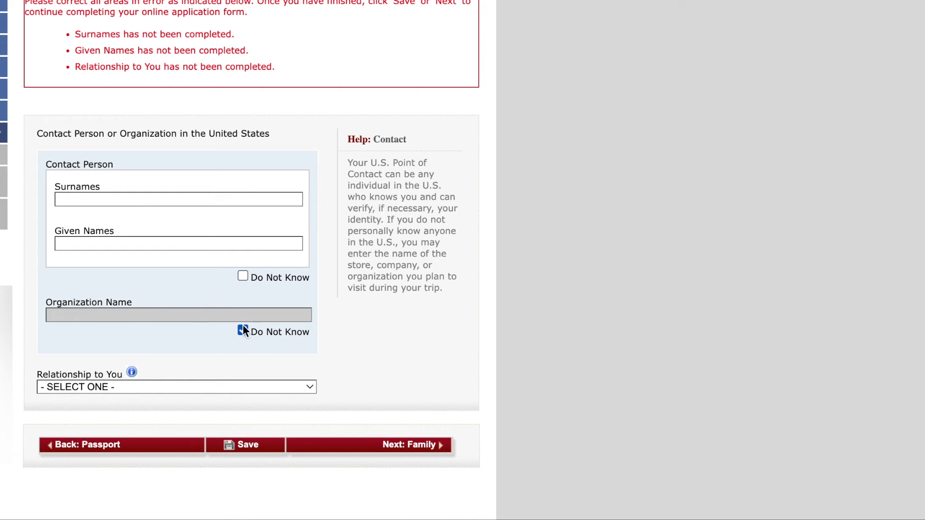
pyautogui.scroll(-5, 242, 328)
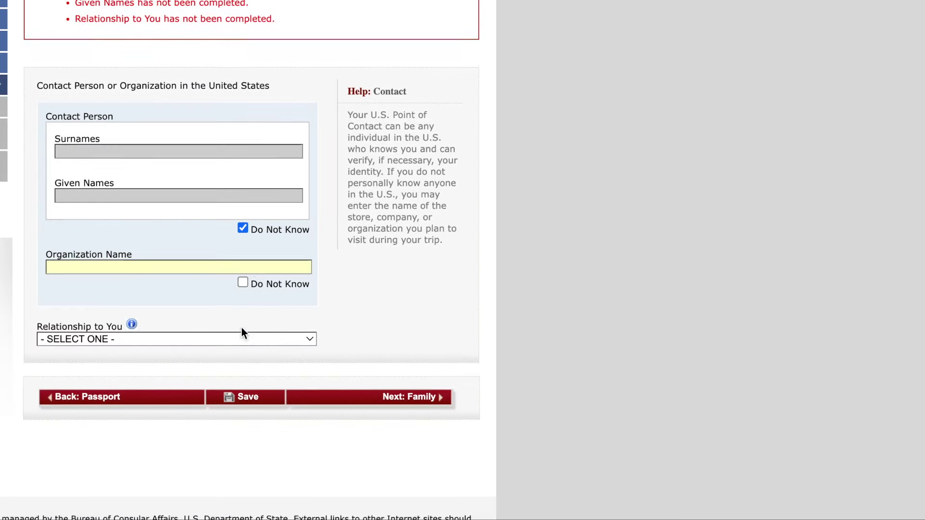
pyautogui.click(166, 338)
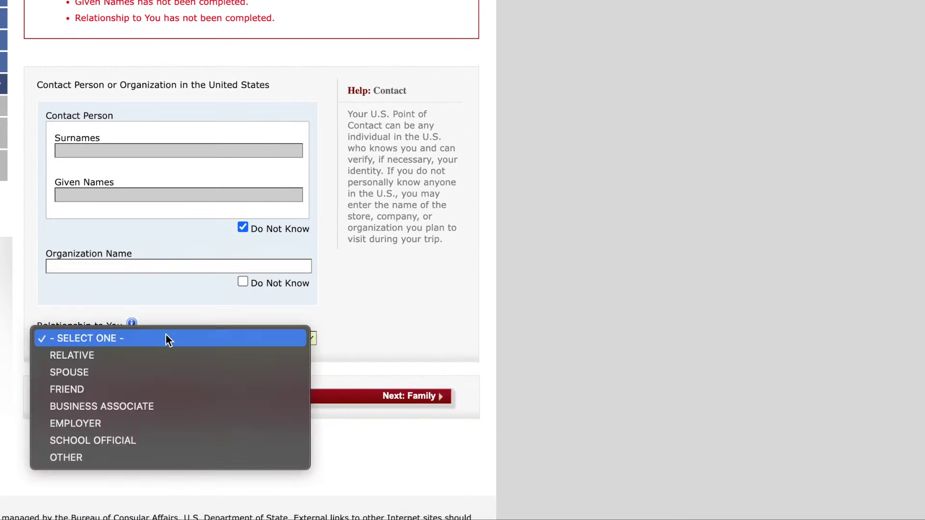
pyautogui.click(104, 457)
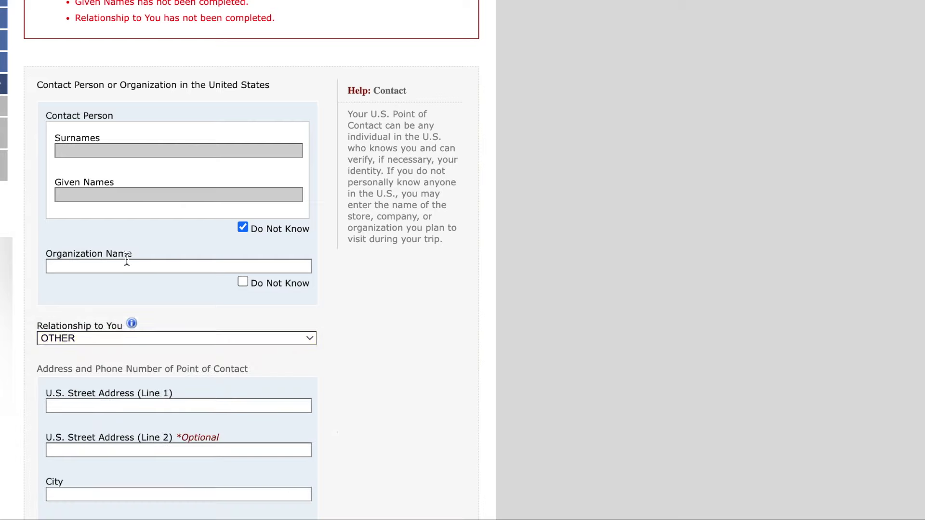
# - Enter organization name 'GGG' and street address lines 'HHH' and 'HH'
pyautogui.write('GGG')
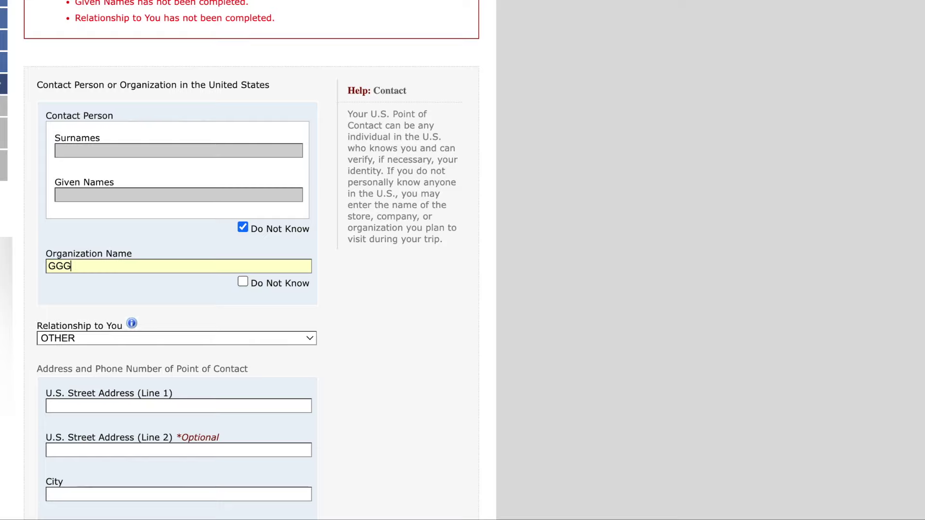
pyautogui.scroll(-3, 111, 253)
pyautogui.click(105, 247)
pyautogui.write('HHH')
pyautogui.click(76, 293)
pyautogui.write('HH')
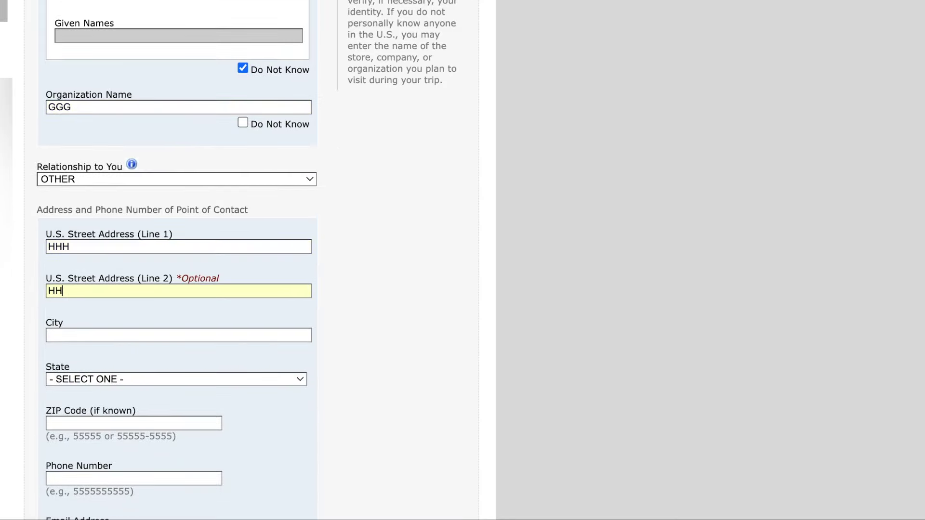
# - Enter city 'HH', state ALASKA and ZIP code 122323
pyautogui.click(105, 330)
pyautogui.write('HH')
pyautogui.click(111, 378)
pyautogui.click(96, 412)
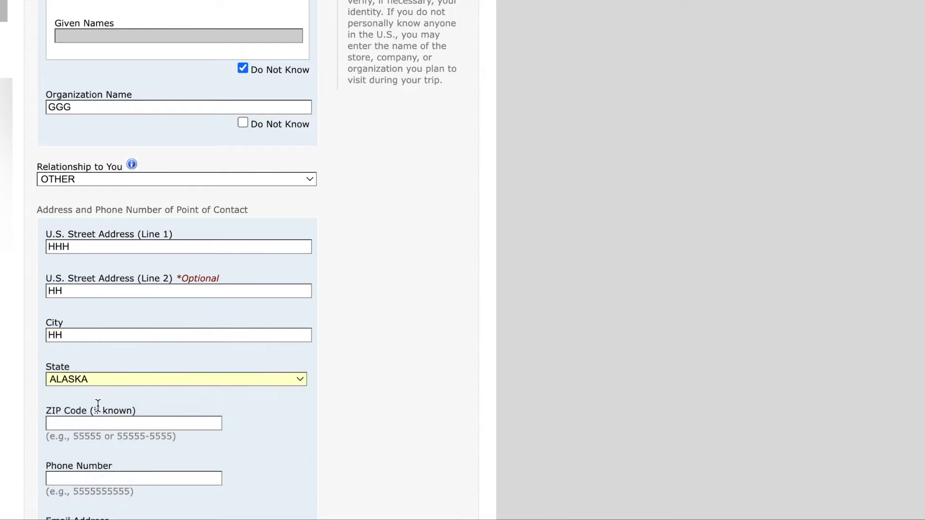
pyautogui.click(87, 422)
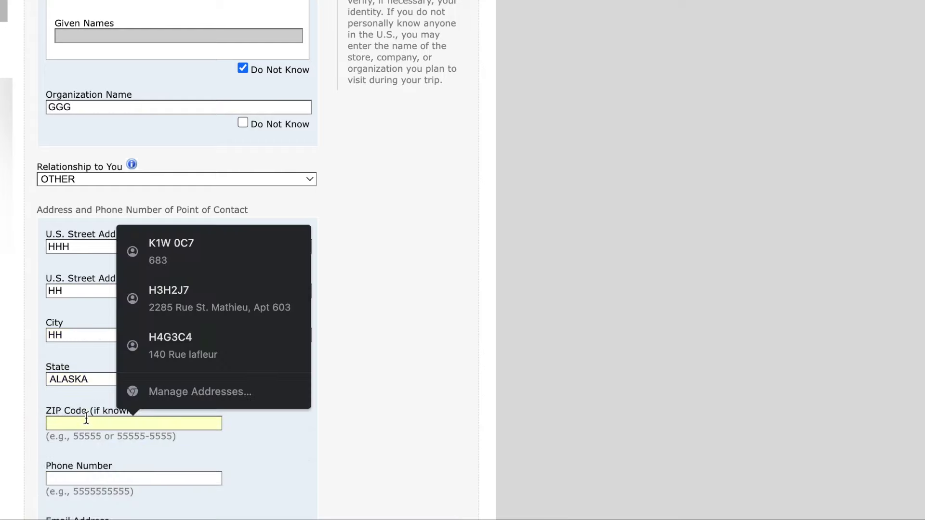
pyautogui.write('122323')
pyautogui.scroll(-2, 86, 419)
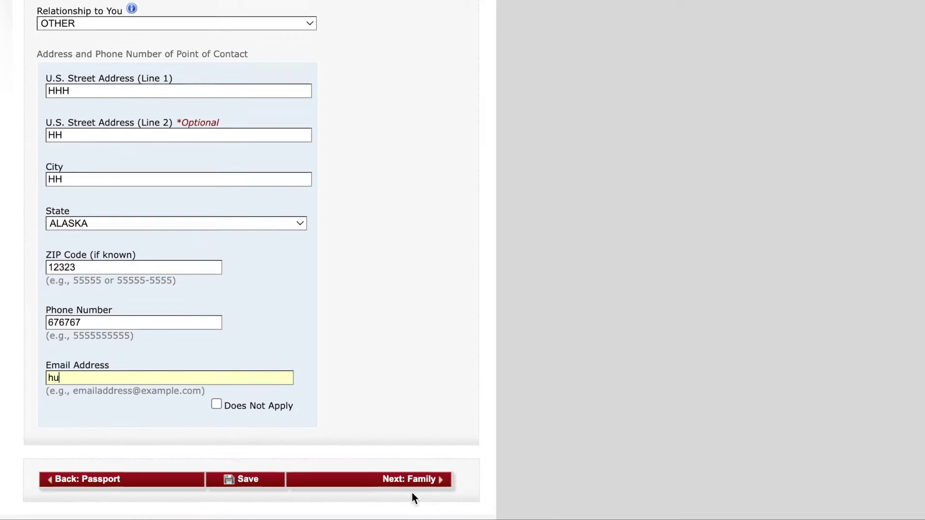
pyautogui.scroll(-1, 411, 492)
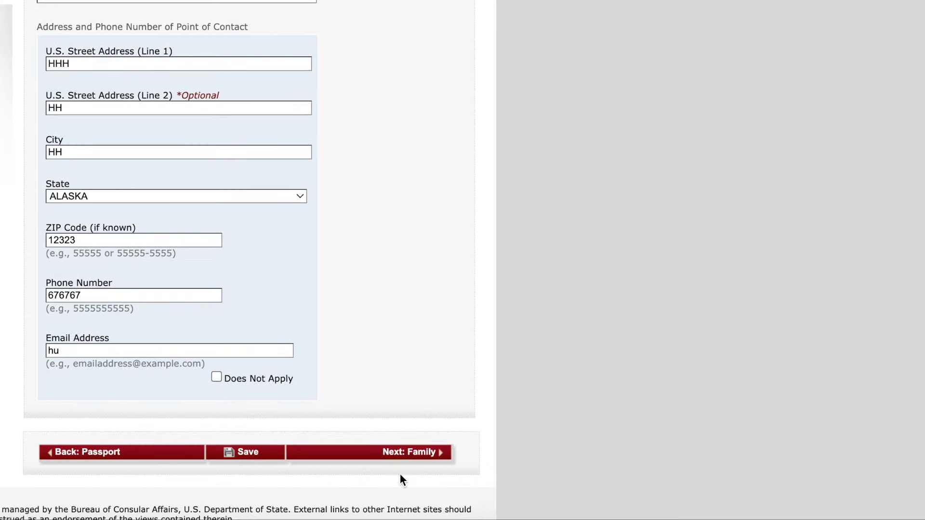
pyautogui.press('Return')
pyautogui.scroll(-12, 229, 245)
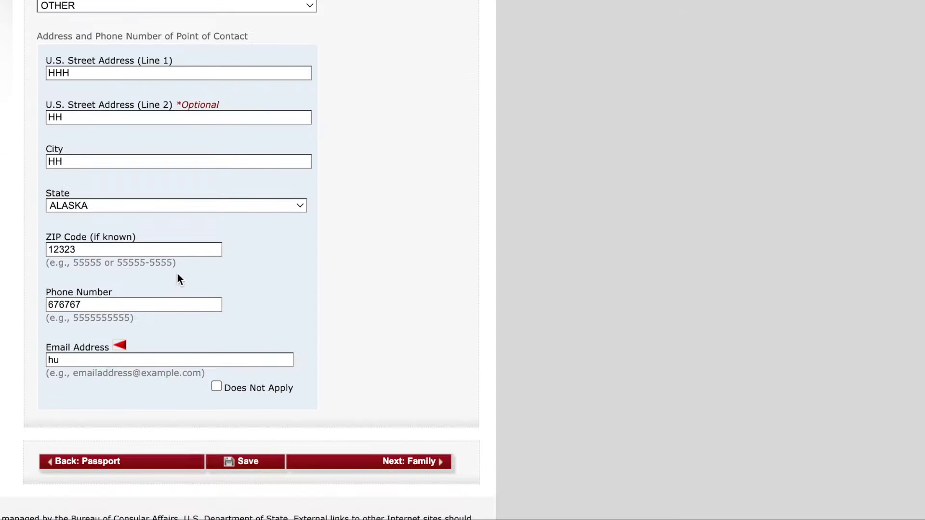
pyautogui.click(122, 365)
pyautogui.write('@rr.com')
pyautogui.click(342, 462)
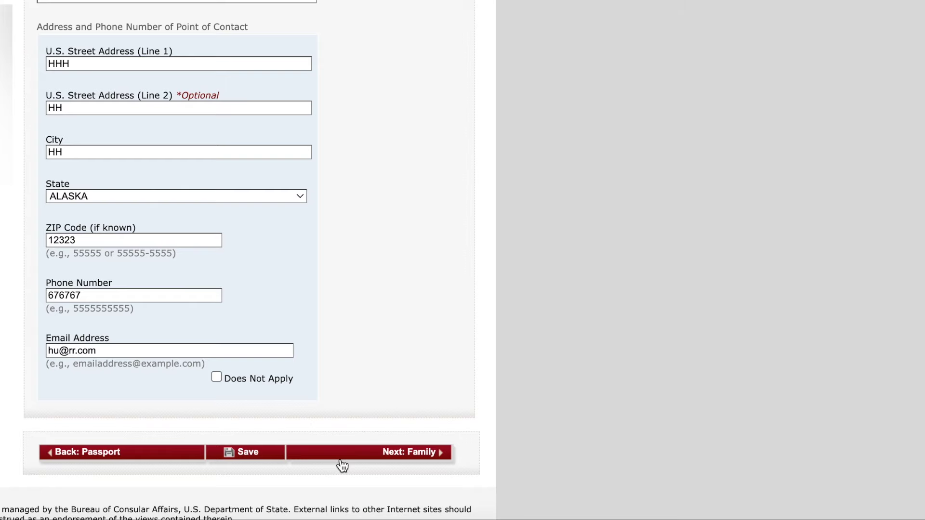
pyautogui.scroll(-2, 341, 466)
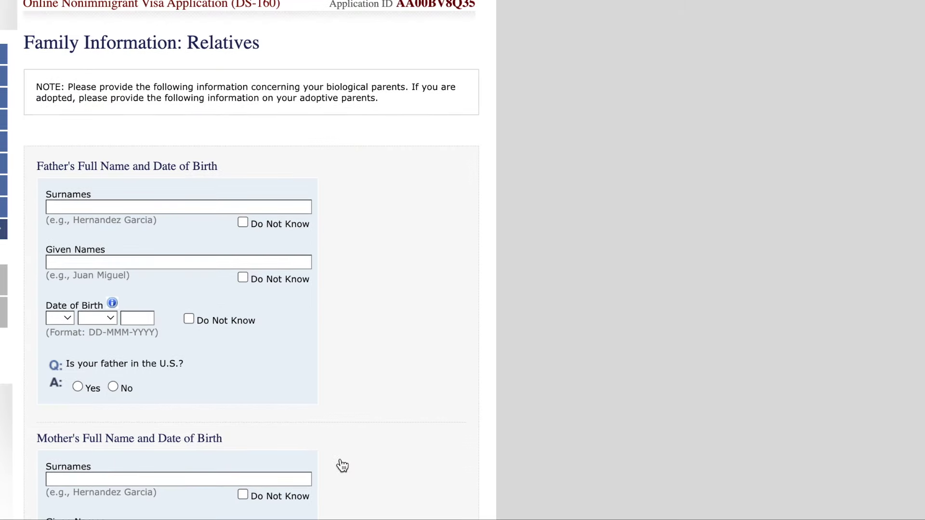
# - Scroll through the Family Information: Relatives page questions
pyautogui.scroll(-1, 150, 159)
pyautogui.scroll(2, 149, 159)
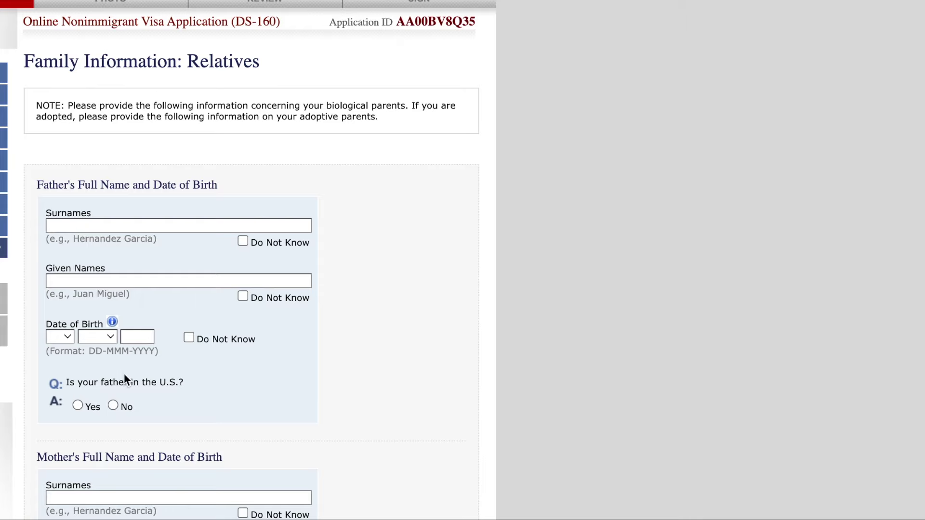
pyautogui.scroll(-5, 124, 378)
pyautogui.scroll(-3, 124, 374)
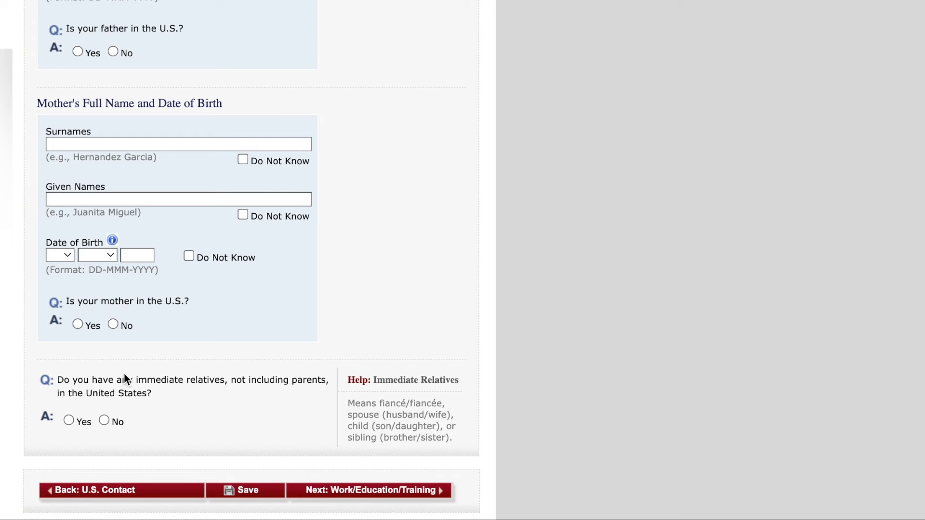
pyautogui.scroll(-1, 124, 374)
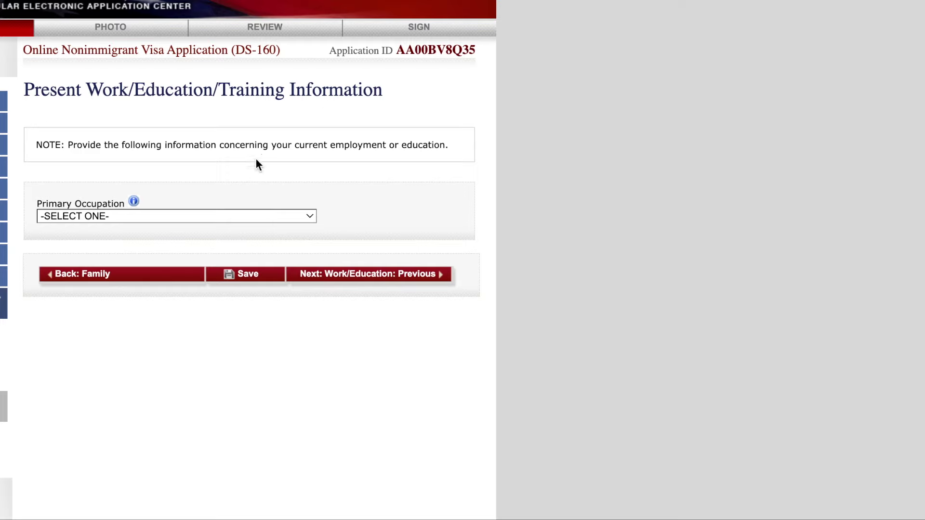
# - Choose BUSINESS as the primary occupation
pyautogui.click(240, 216)
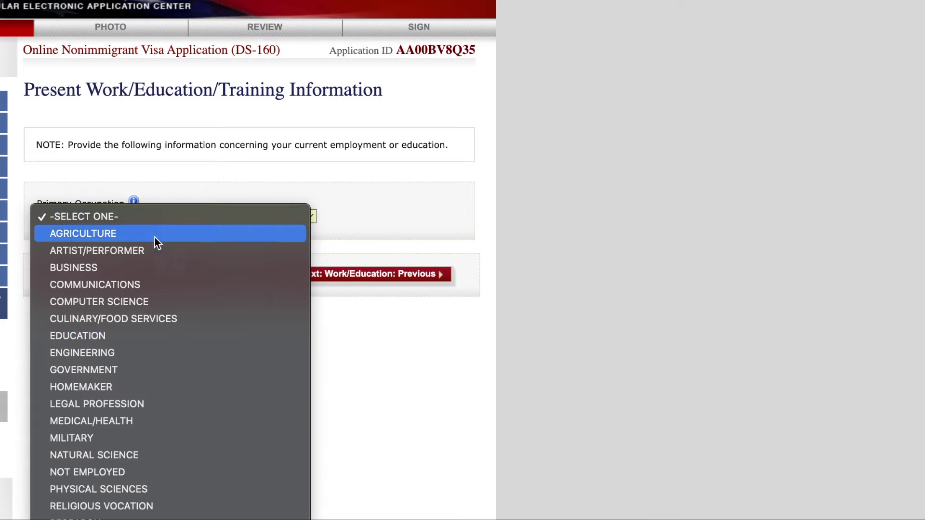
pyautogui.click(145, 272)
pyautogui.scroll(-5, 147, 289)
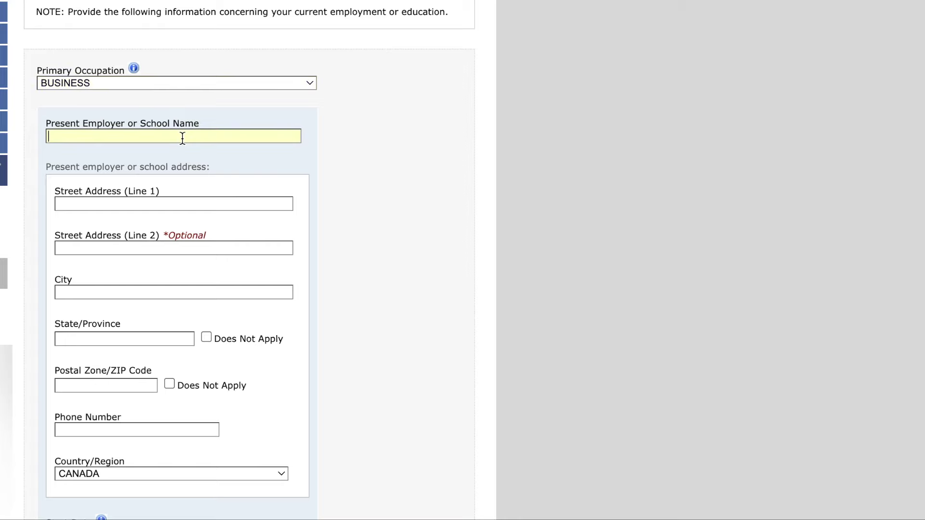
# - Enter employer name 'GGG' and employer street address 'HHH'
pyautogui.write('GGG')
pyautogui.click(115, 204)
pyautogui.write('HHH')
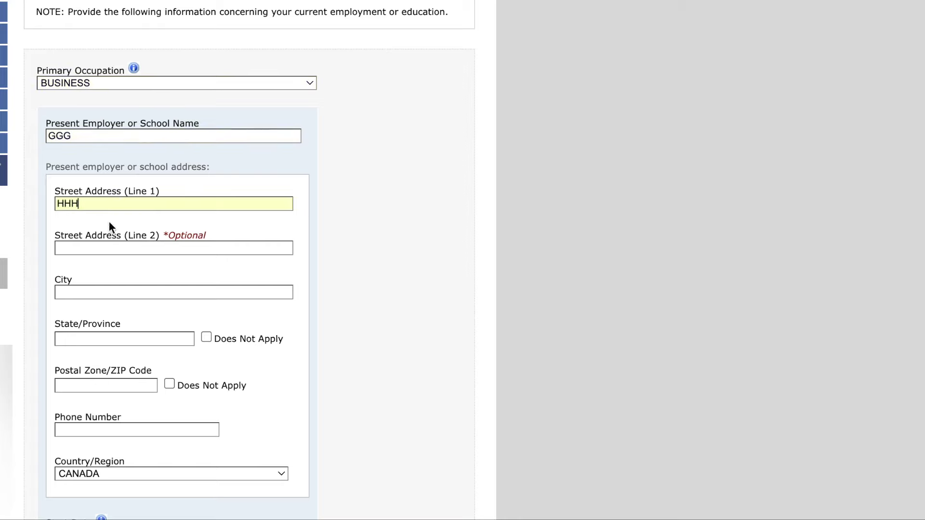
pyautogui.scroll(-4, 98, 248)
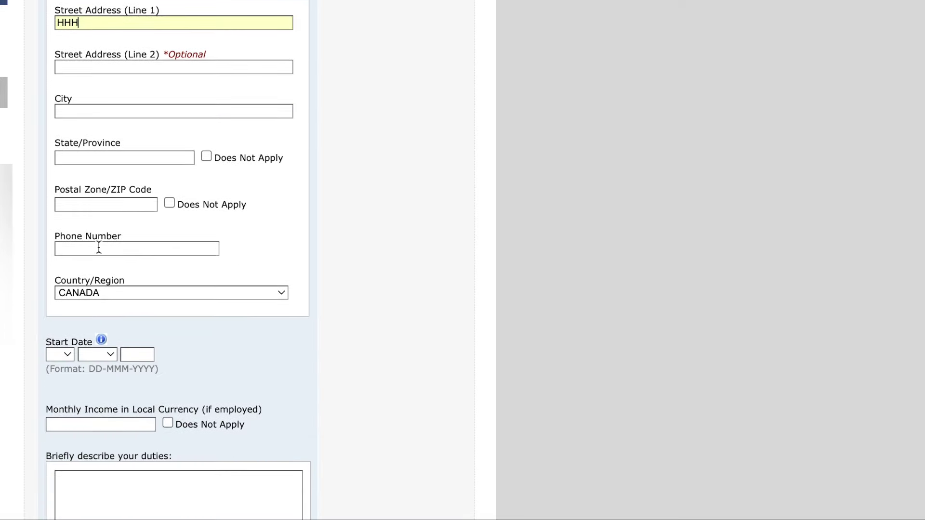
pyautogui.scroll(-3, 98, 248)
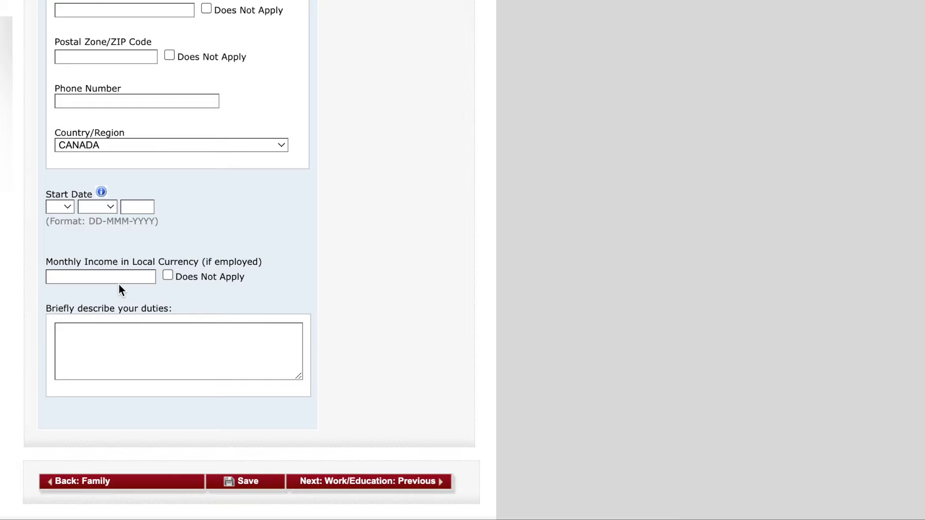
pyautogui.scroll(-1, 119, 284)
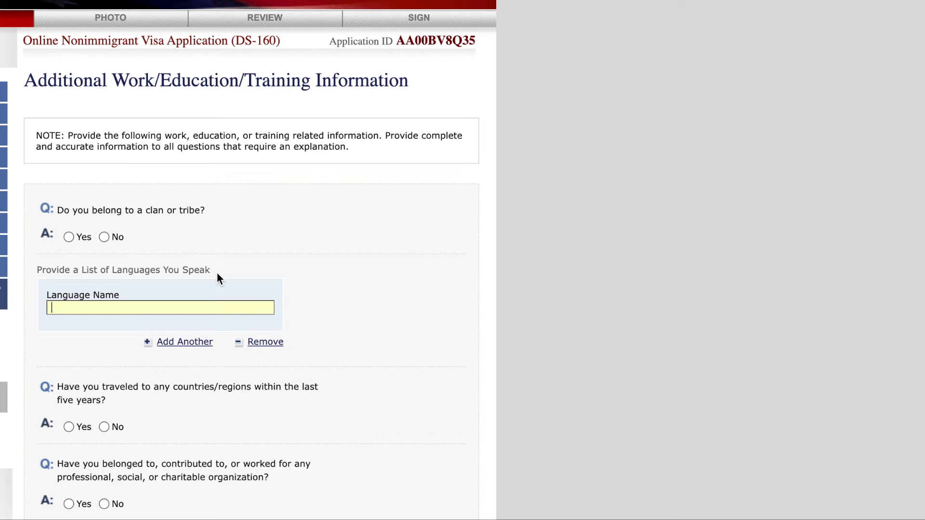
pyautogui.scroll(-2, 217, 274)
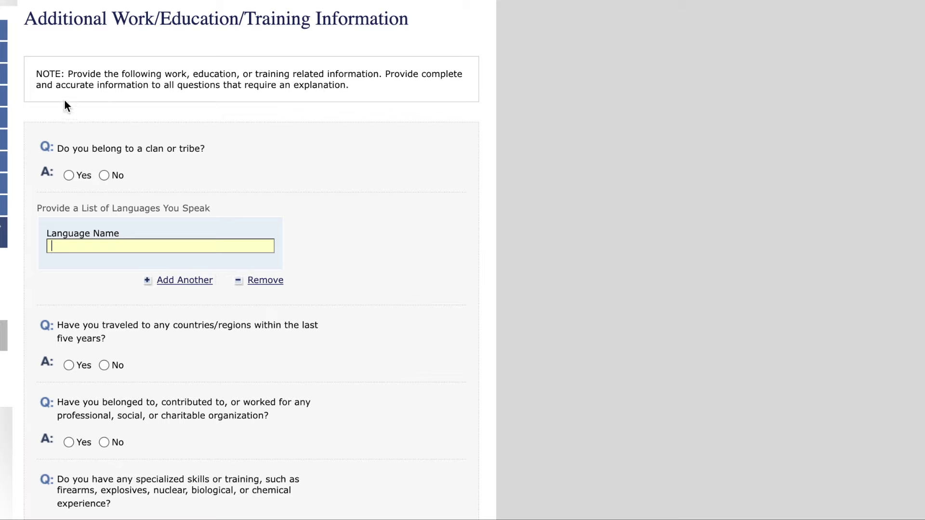
# - Answer No to the clan/tribe and travel-in-last-five-years questions
pyautogui.click(104, 175)
pyautogui.scroll(-3, 143, 345)
pyautogui.scroll(-1, 144, 345)
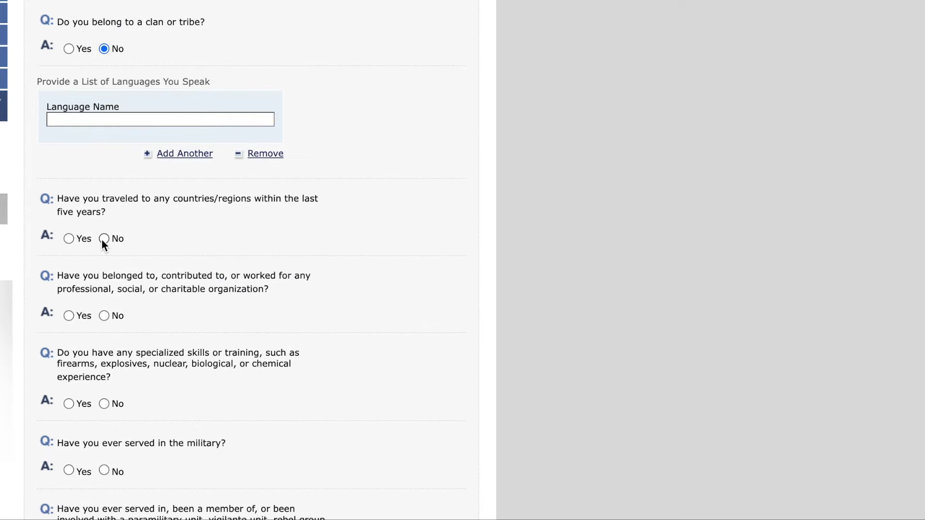
pyautogui.click(104, 238)
pyautogui.scroll(-5, 160, 313)
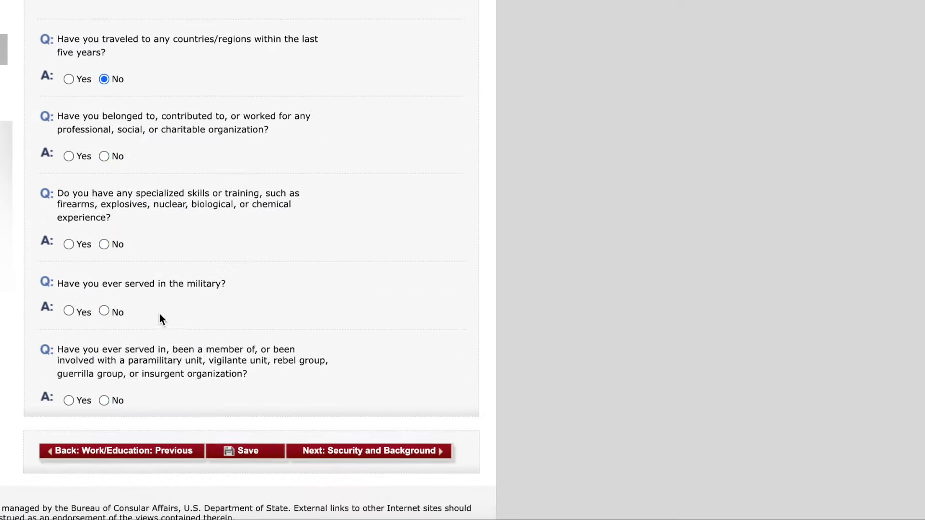
pyautogui.scroll(2, 139, 86)
pyautogui.scroll(-1, 138, 85)
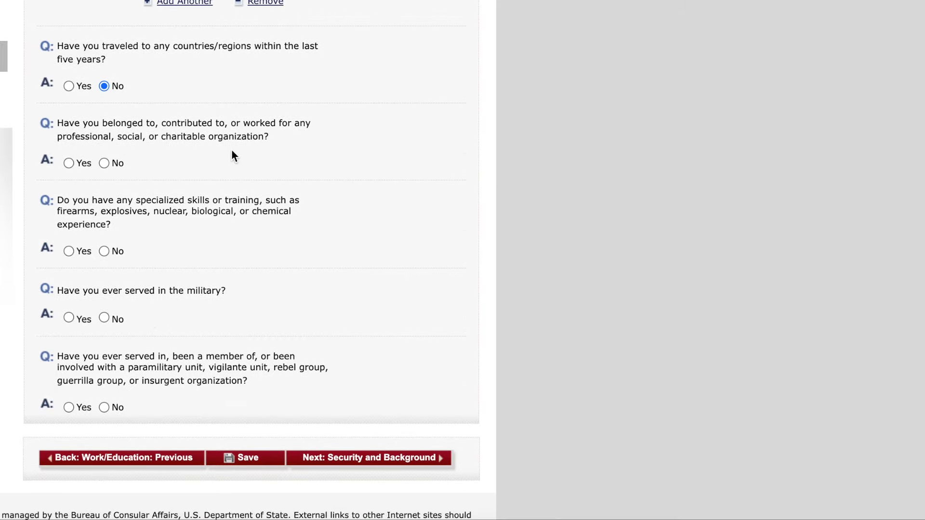
pyautogui.scroll(3, 232, 151)
pyautogui.scroll(-2, 232, 149)
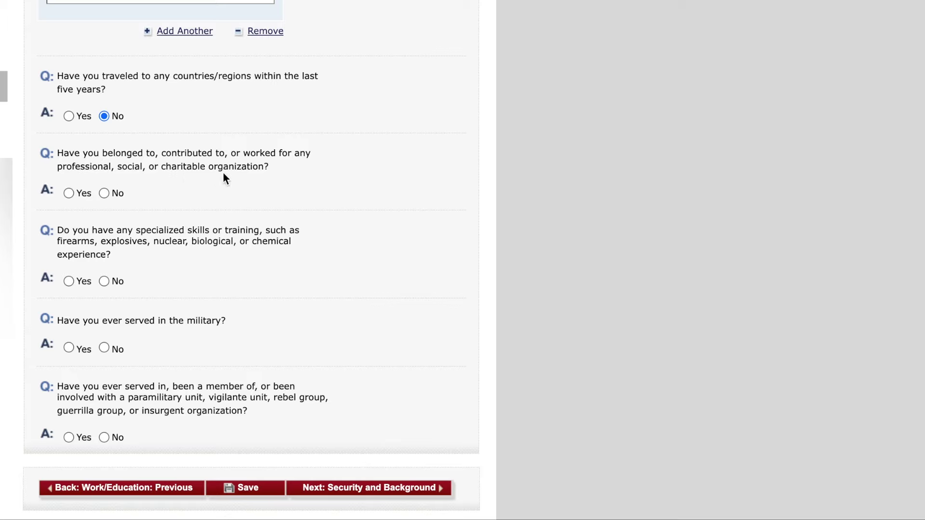
# - Answer No to organization, specialized skills, military and paramilitary questions, then continue
pyautogui.click(105, 193)
pyautogui.scroll(-10, 102, 296)
pyautogui.click(104, 245)
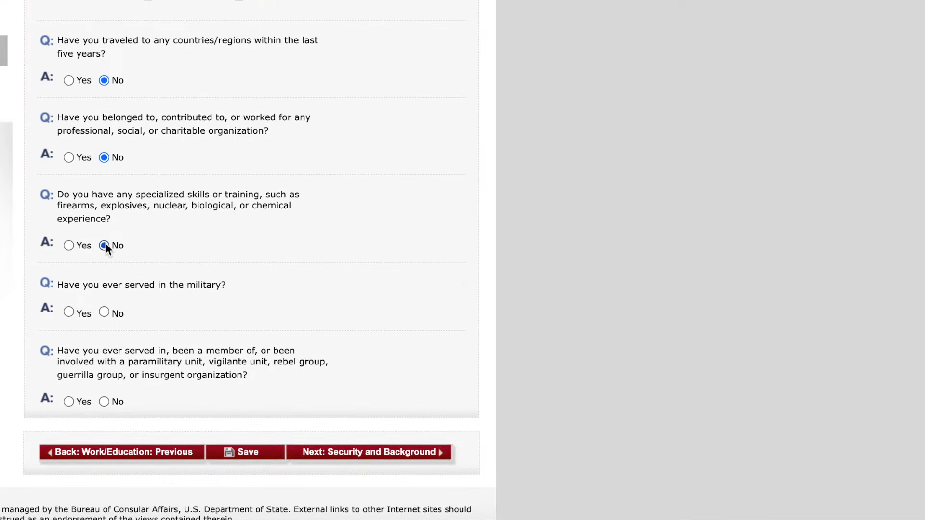
pyautogui.click(104, 312)
pyautogui.scroll(-10, 105, 406)
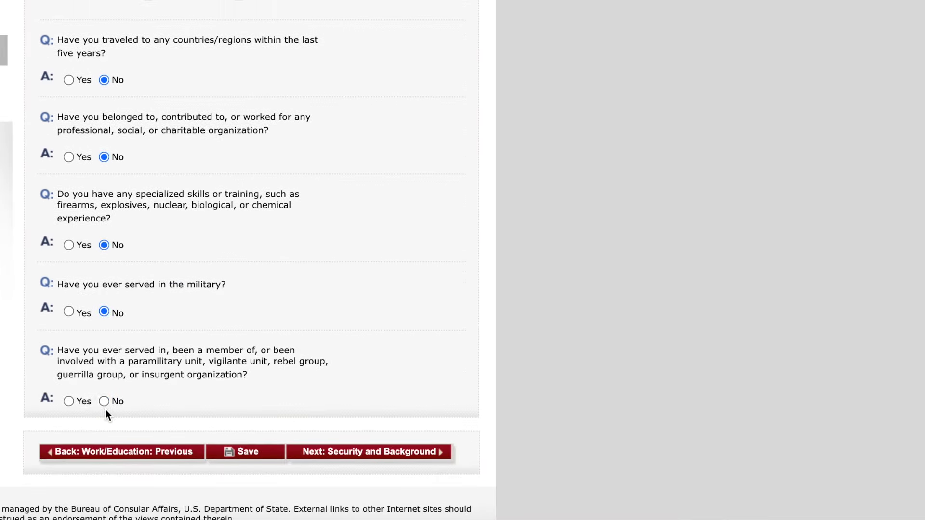
pyautogui.click(378, 452)
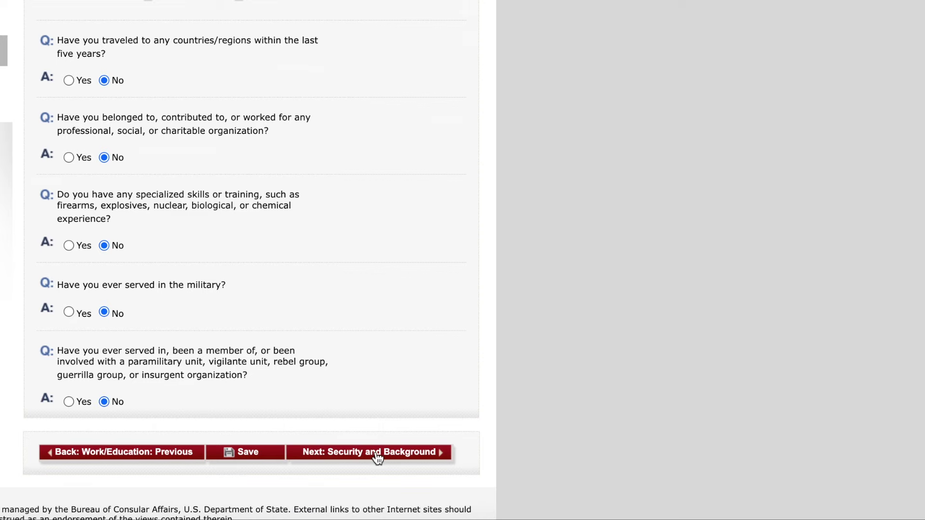
pyautogui.scroll(-10, 378, 459)
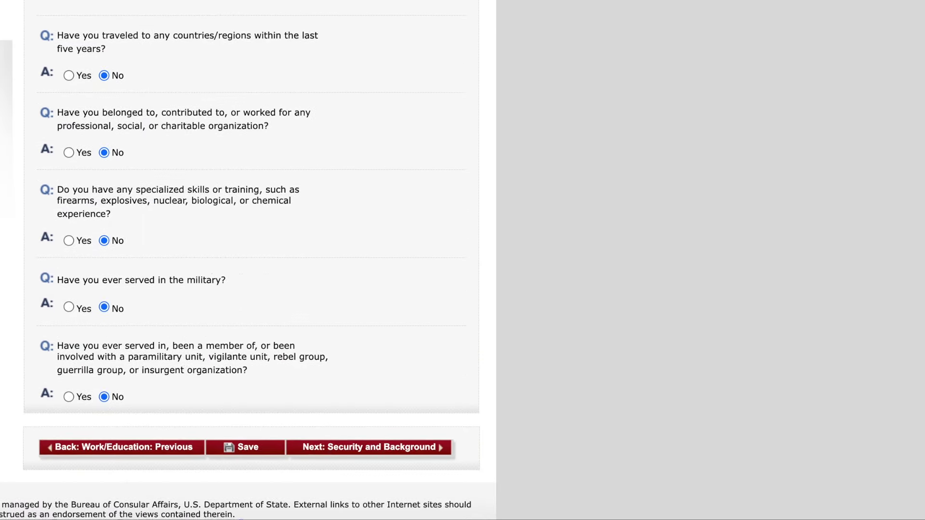
pyautogui.click(384, 453)
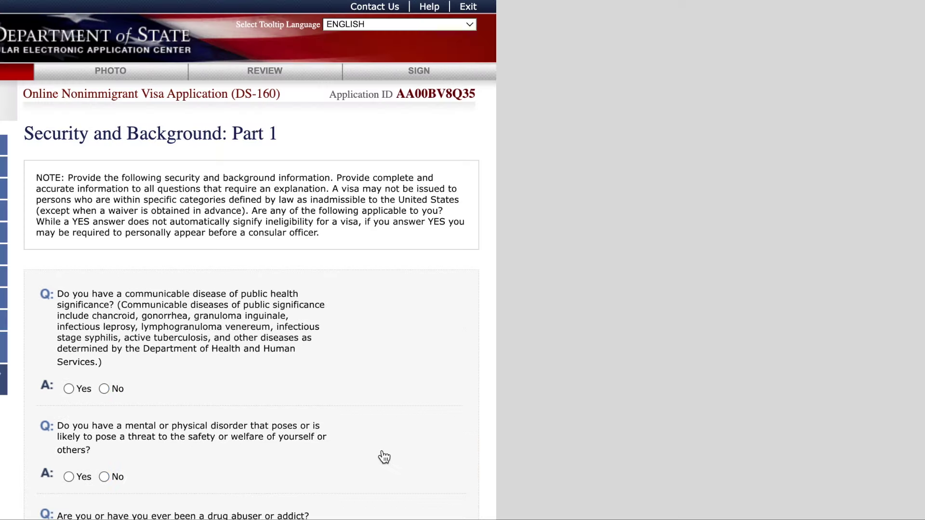
# - Scroll through the Security and Background question pages
pyautogui.scroll(-3, 384, 457)
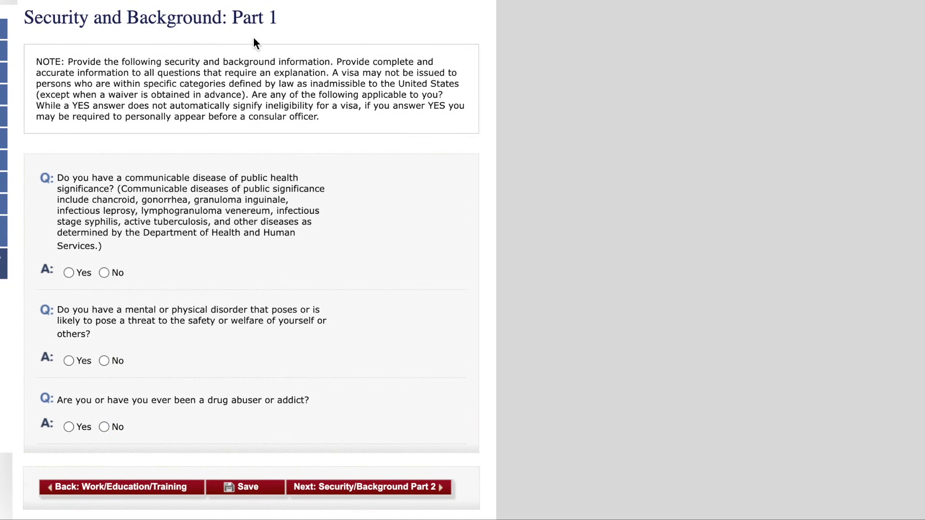
pyautogui.scroll(-1, 213, 185)
pyautogui.scroll(1, 213, 184)
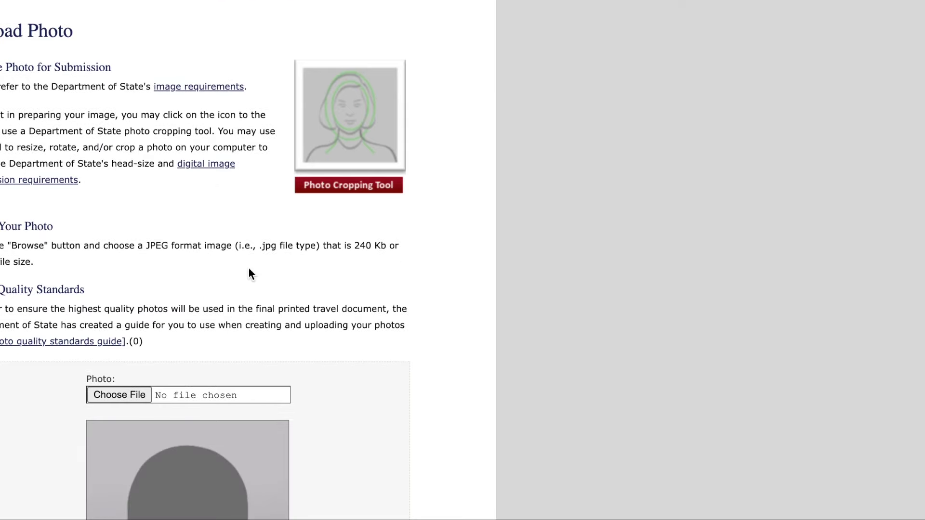
# - Scroll down the Upload Photo page without choosing a file
pyautogui.scroll(-3, 337, 265)
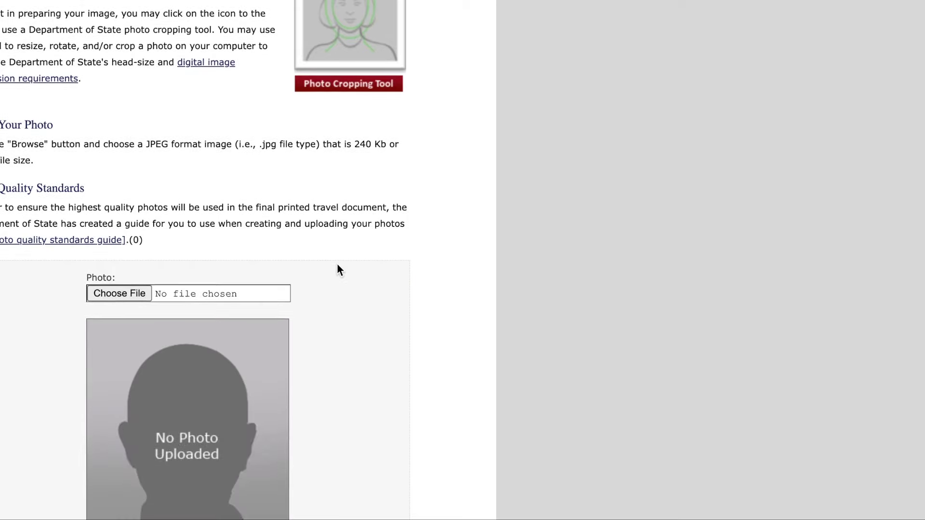
pyautogui.scroll(-2, 240, 356)
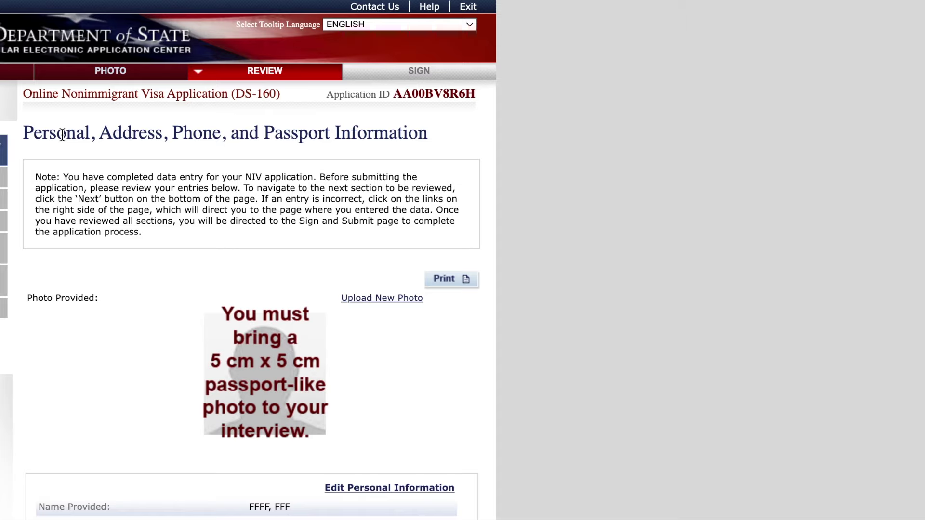
# - Advance through the Travel, U.S. Contact and Family review sections
pyautogui.scroll(-20, 383, 290)
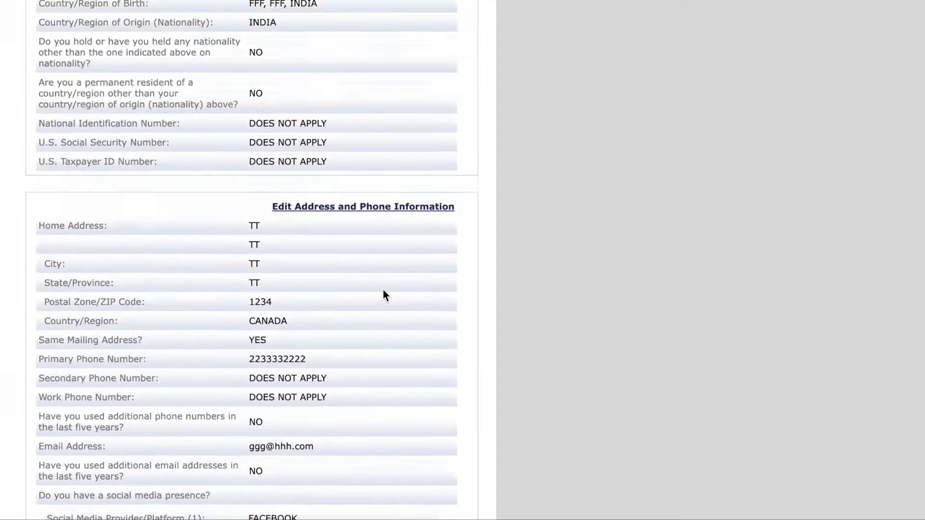
pyautogui.scroll(1, 384, 294)
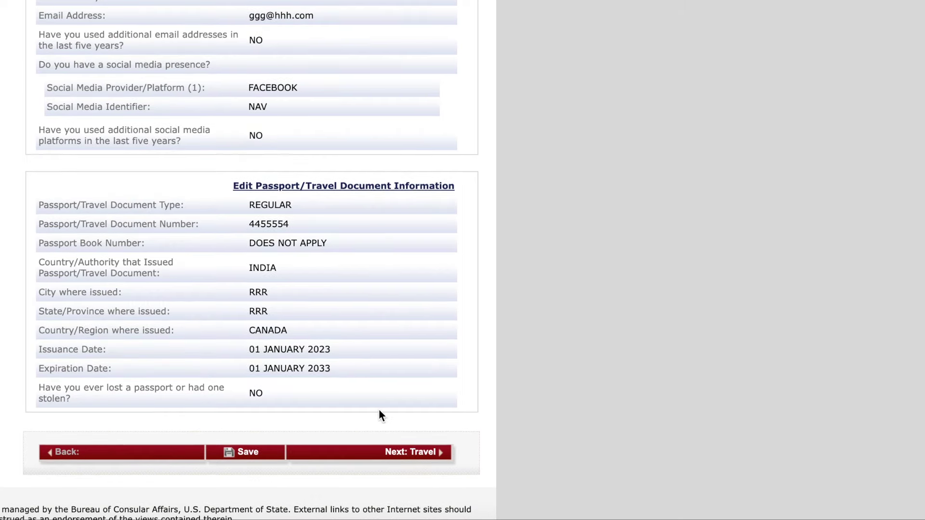
pyautogui.click(383, 458)
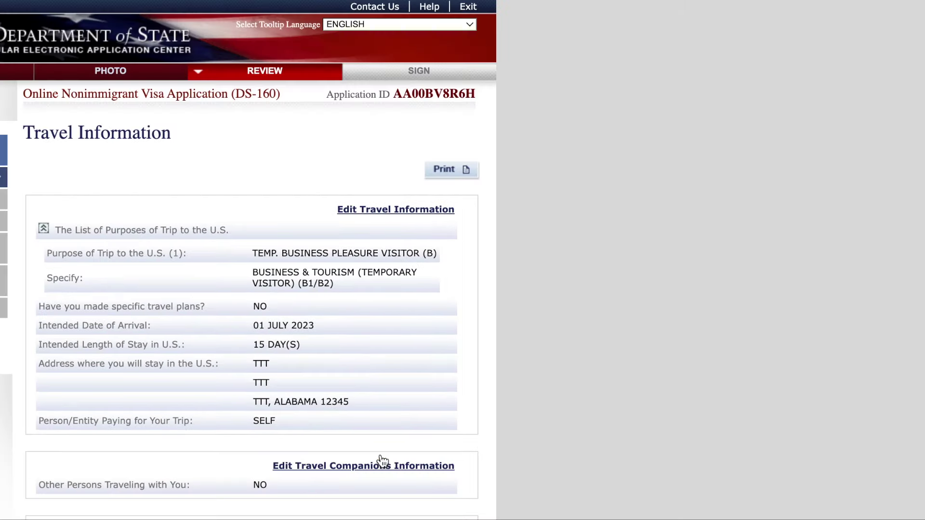
pyautogui.scroll(-5, 382, 463)
pyautogui.click(398, 436)
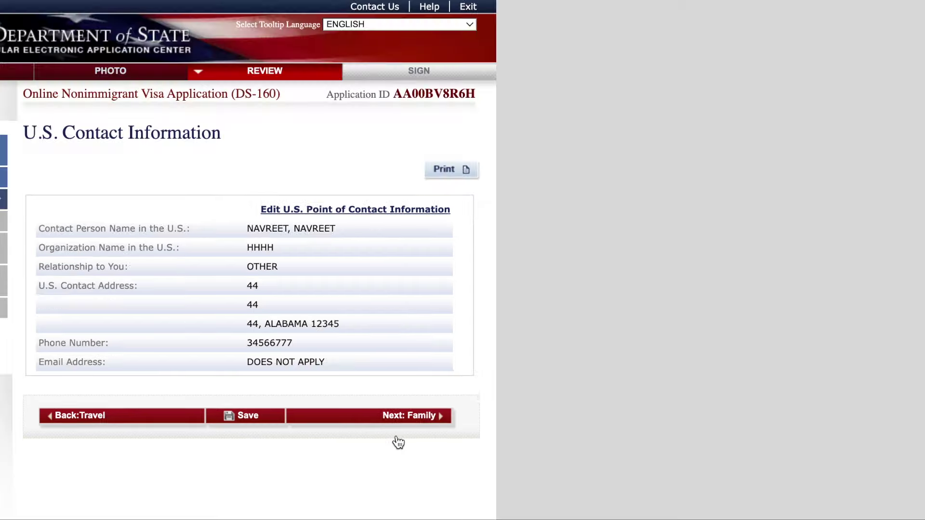
pyautogui.click(407, 423)
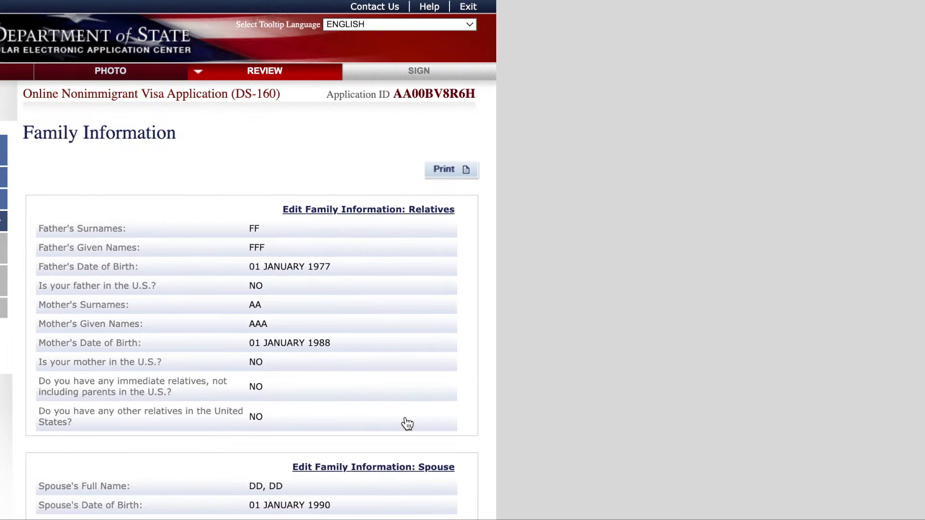
pyautogui.scroll(-5, 407, 423)
# - Advance through Work/Education, Security and Background, and Location reviews to Sign and Submit
pyautogui.click(402, 440)
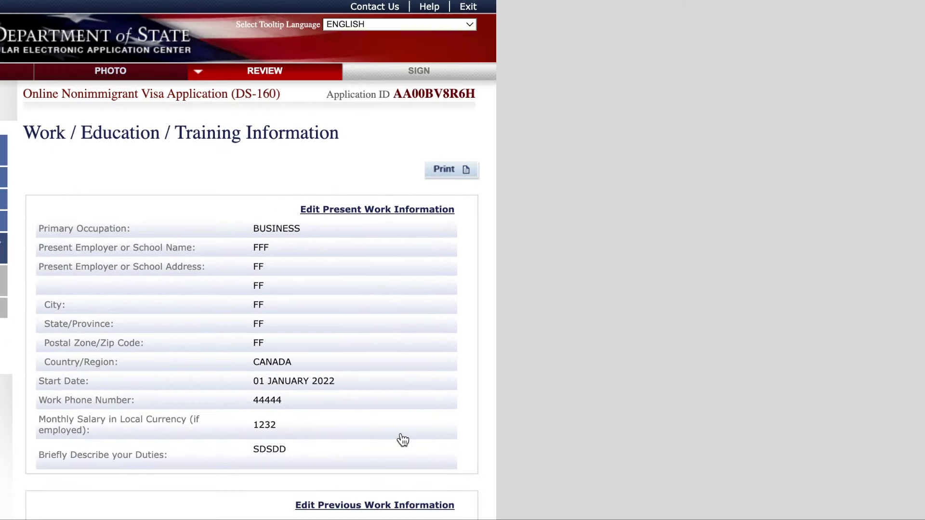
pyautogui.scroll(-5, 401, 440)
pyautogui.click(403, 432)
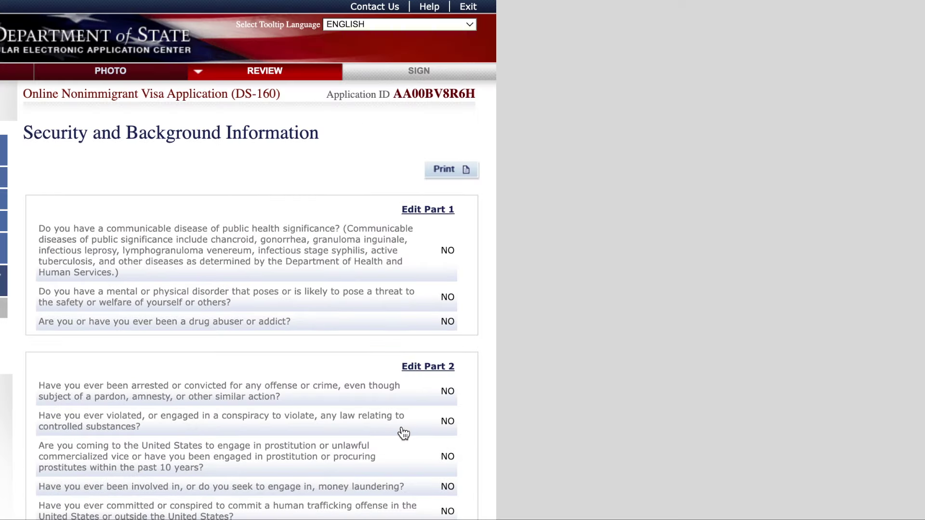
pyautogui.scroll(-5, 403, 433)
pyautogui.scroll(1, 404, 433)
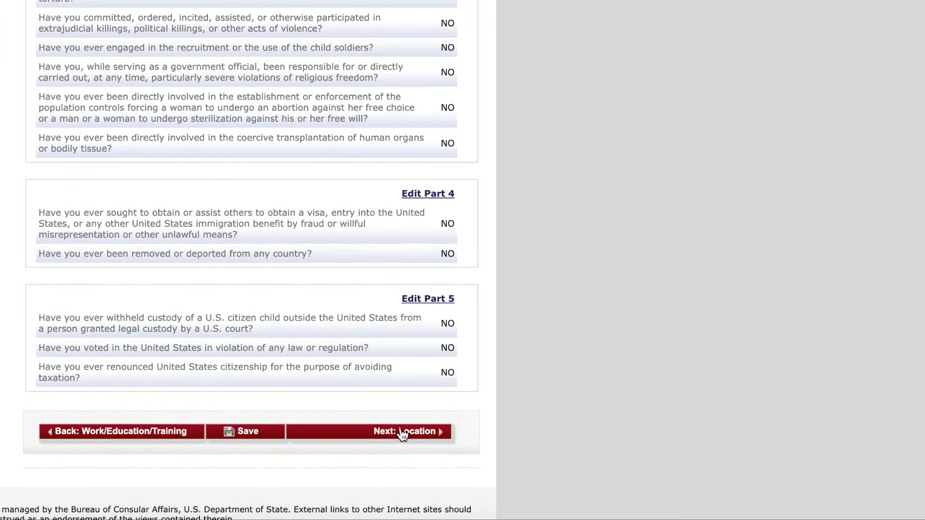
pyautogui.click(403, 435)
pyautogui.scroll(-1, 400, 433)
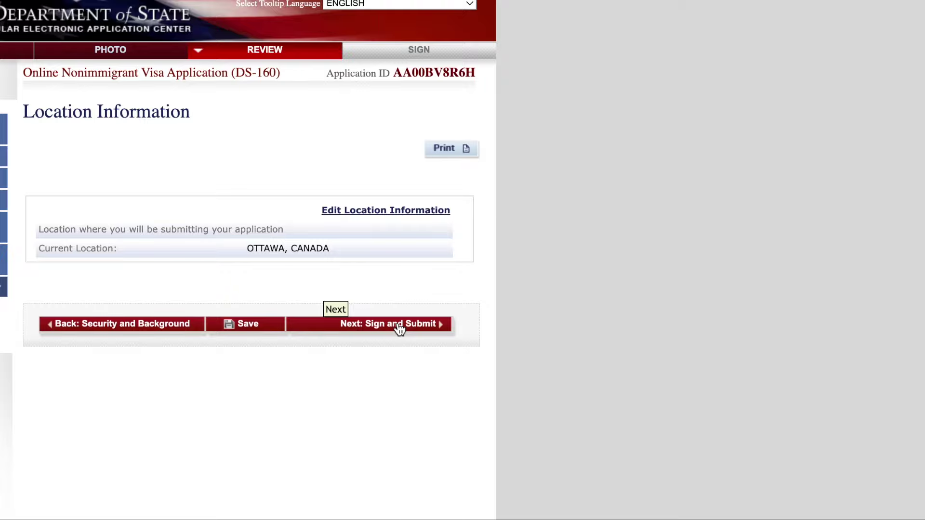
pyautogui.click(374, 332)
pyautogui.scroll(-15, 374, 332)
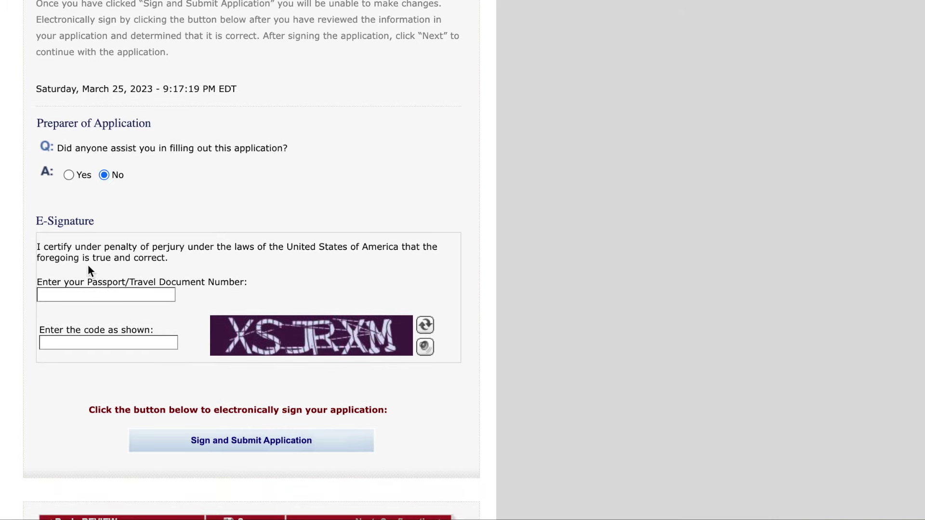
# - Enter the passport number and the displayed verification code on the signing page
pyautogui.write('6565656')
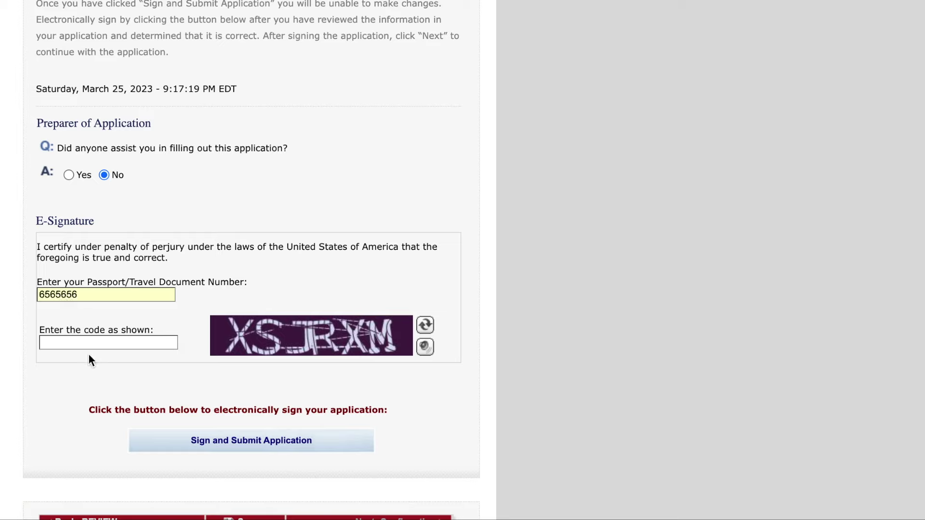
pyautogui.click(90, 344)
pyautogui.write('XSJ')
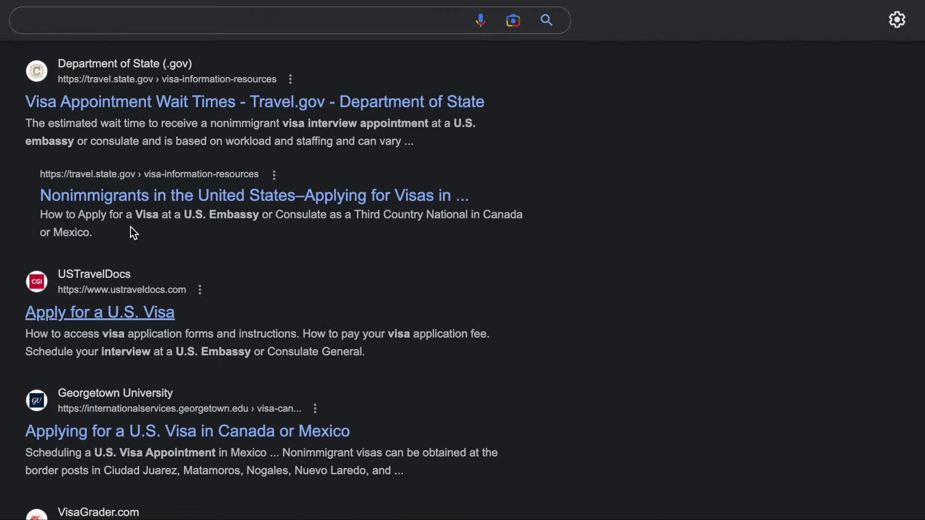
# - Replace the Google query with 'ais us visa' and open the U.S. VISA info result
pyautogui.click(138, 24)
pyautogui.write('Welcome Canada Tax Benefit')
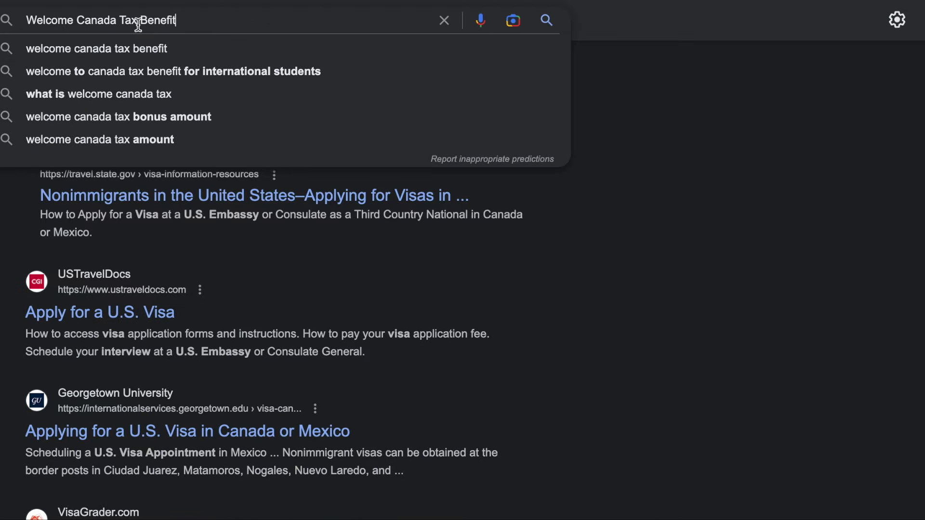
pyautogui.press('BackSpace')
pyautogui.press('BackSpace')
pyautogui.press('BackSpace')
pyautogui.press('BackSpace')
pyautogui.press('BackSpace')
pyautogui.press('BackSpace')
pyautogui.press('BackSpace')
pyautogui.press('BackSpace')
pyautogui.press('BackSpace')
pyautogui.press('BackSpace')
pyautogui.press('BackSpace')
pyautogui.press('BackSpace')
pyautogui.press('BackSpace')
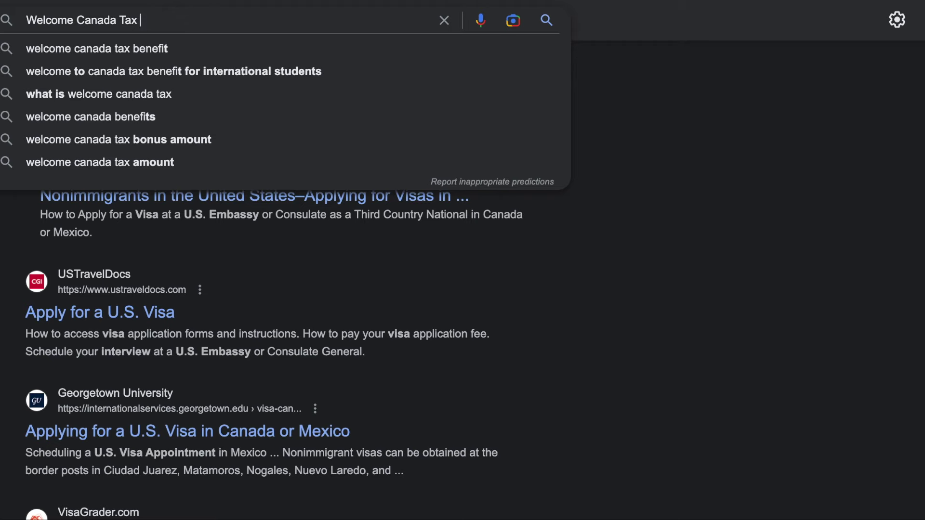
pyautogui.press('BackSpace')
pyautogui.press('BackSpace')
pyautogui.press('BackSpace')
pyautogui.press('BackSpace')
pyautogui.press('BackSpace')
pyautogui.press('BackSpace')
pyautogui.press('BackSpace')
pyautogui.press('BackSpace')
pyautogui.press('BackSpace')
pyautogui.press('BackSpace')
pyautogui.press('BackSpace')
pyautogui.press('BackSpace')
pyautogui.press('BackSpace')
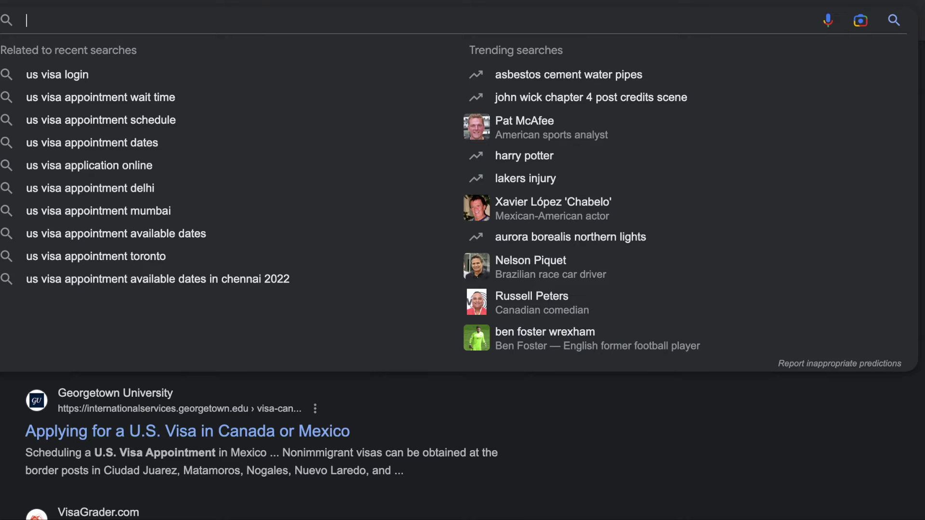
pyautogui.write('ais')
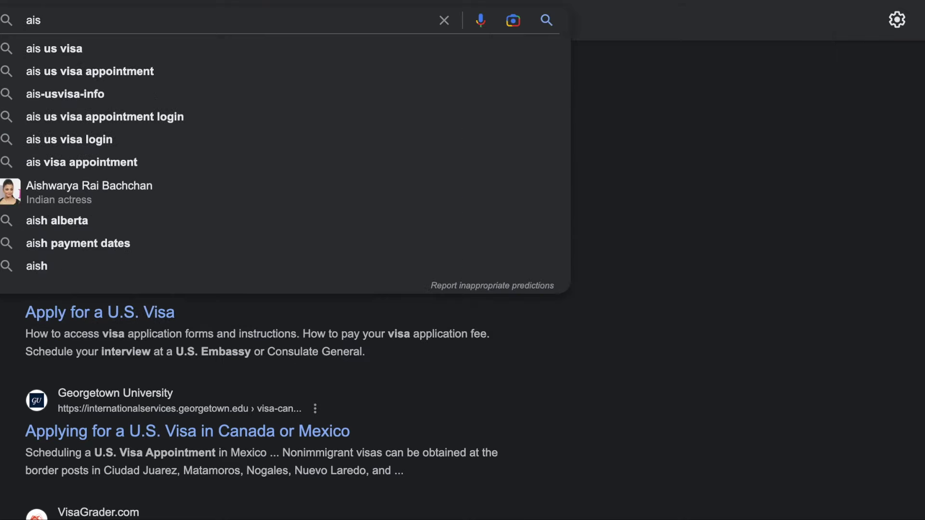
pyautogui.click(60, 47)
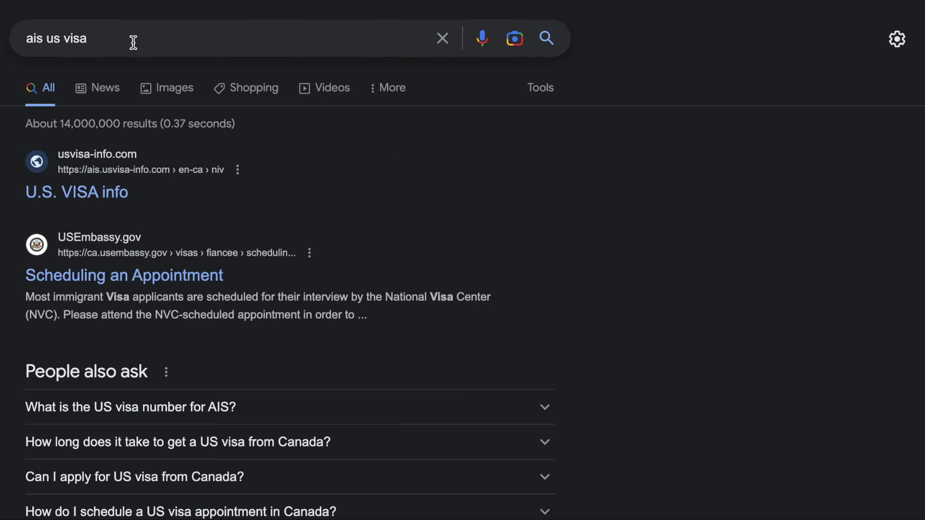
pyautogui.click(77, 194)
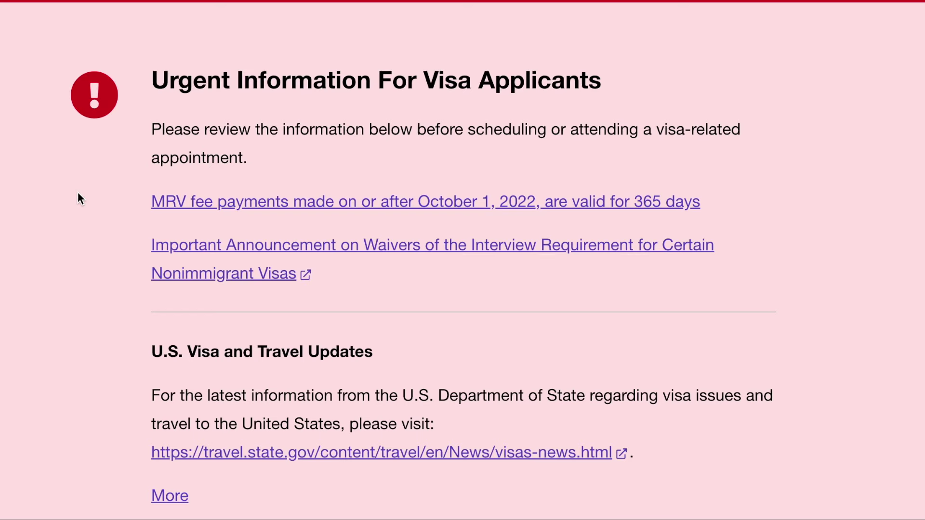
# - From the Welcome page, follow the ceac.state.gov link to begin signing up as a new applicant
pyautogui.scroll(-3, 408, 324)
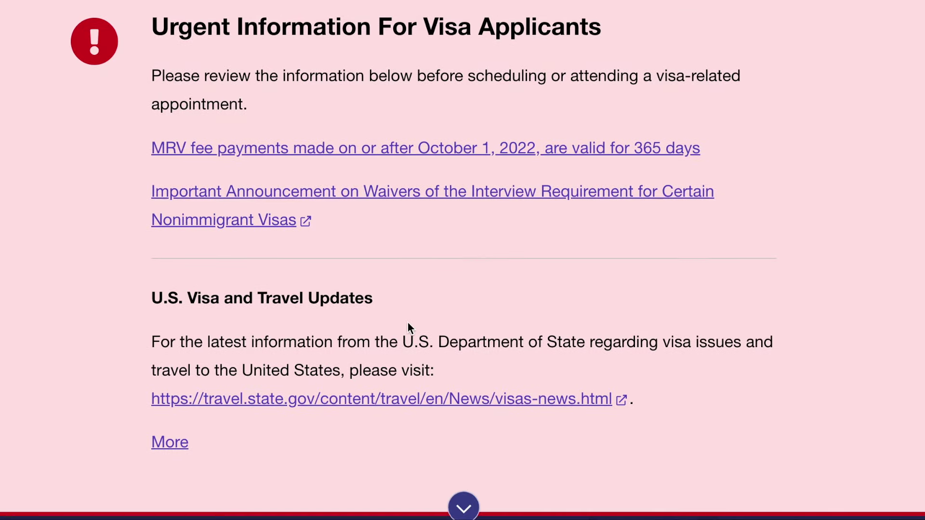
pyautogui.scroll(-9, 408, 322)
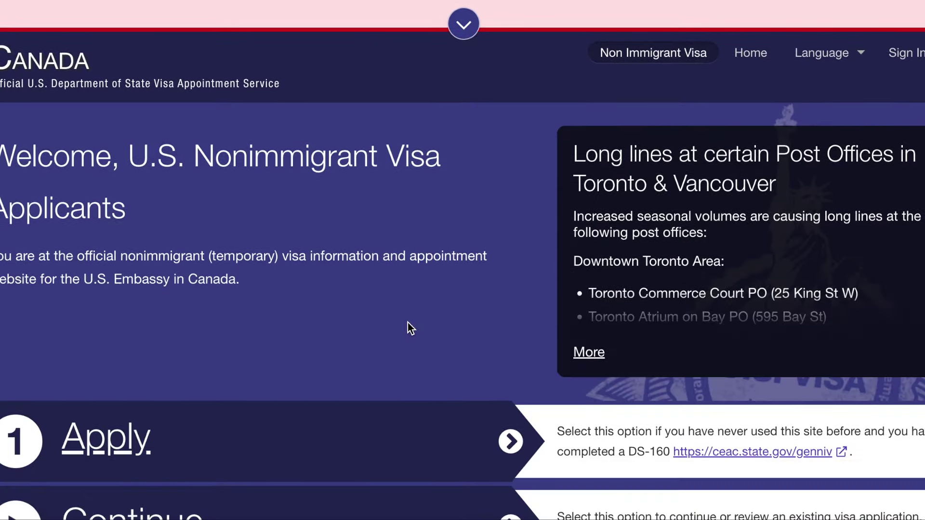
pyautogui.scroll(4, 408, 323)
pyautogui.scroll(-15, 408, 323)
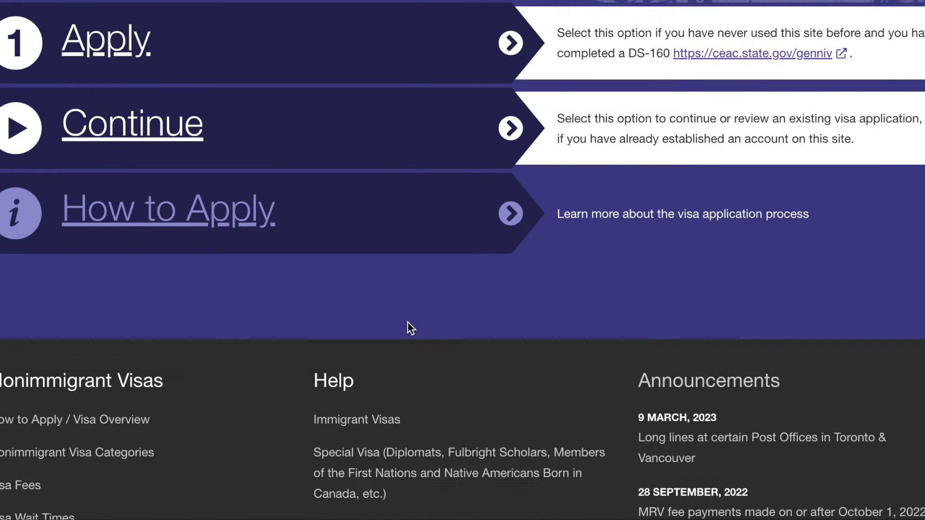
pyautogui.scroll(9, 408, 323)
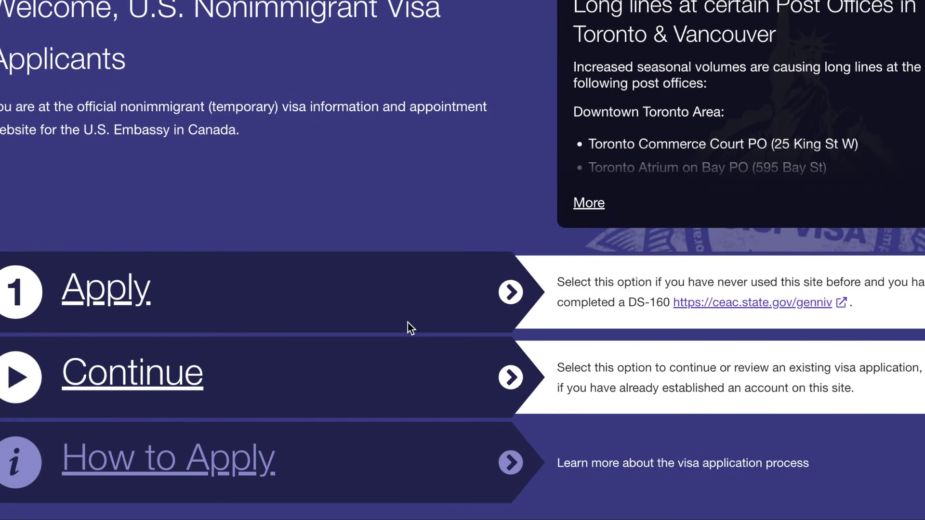
pyautogui.scroll(1, 213, 294)
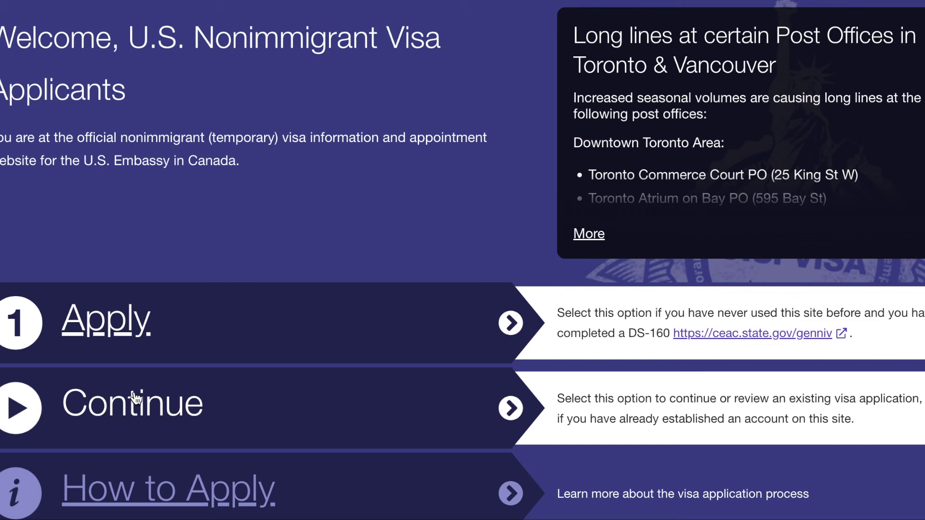
pyautogui.scroll(-1, 166, 413)
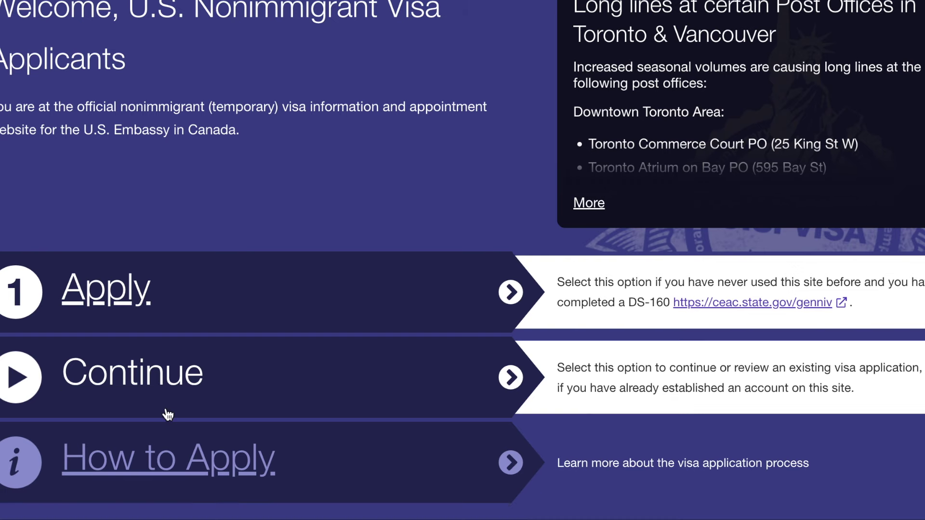
pyautogui.scroll(2, 165, 408)
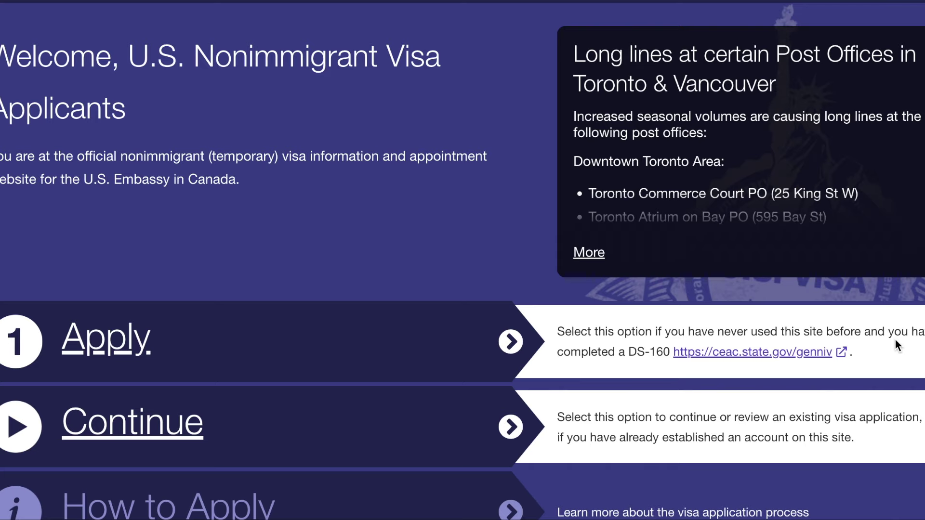
pyautogui.click(733, 355)
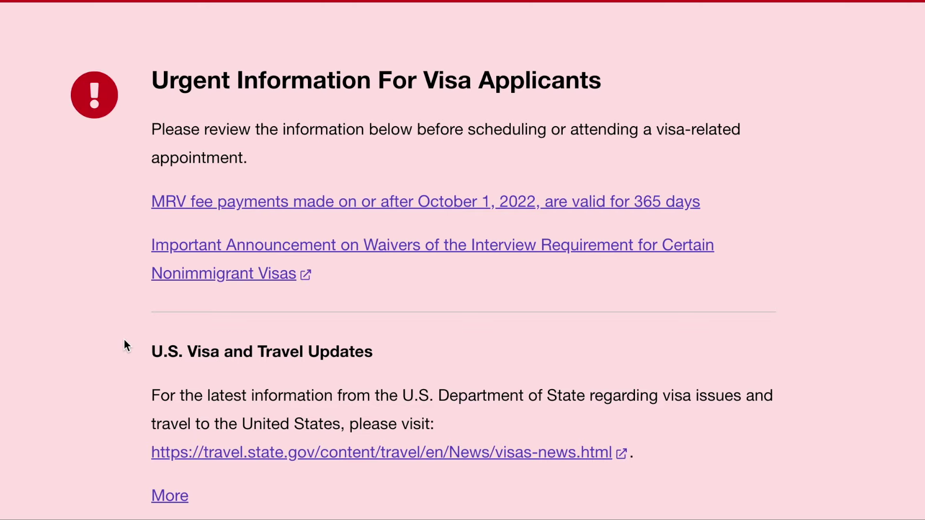
pyautogui.scroll(-3, 123, 339)
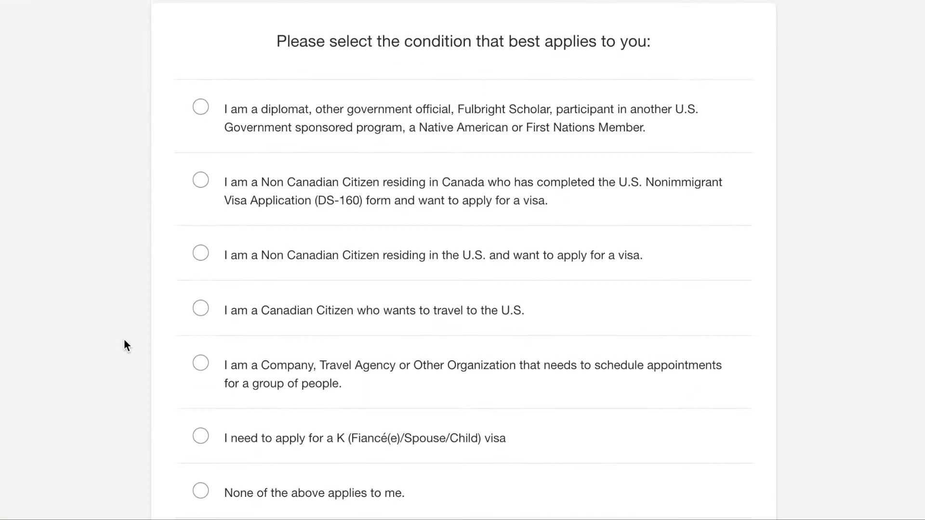
# - Choose 'Non Canadian Citizen residing in Canada who has completed the DS-160' and continue to the signup form
pyautogui.scroll(-1, 124, 340)
pyautogui.scroll(3, 124, 339)
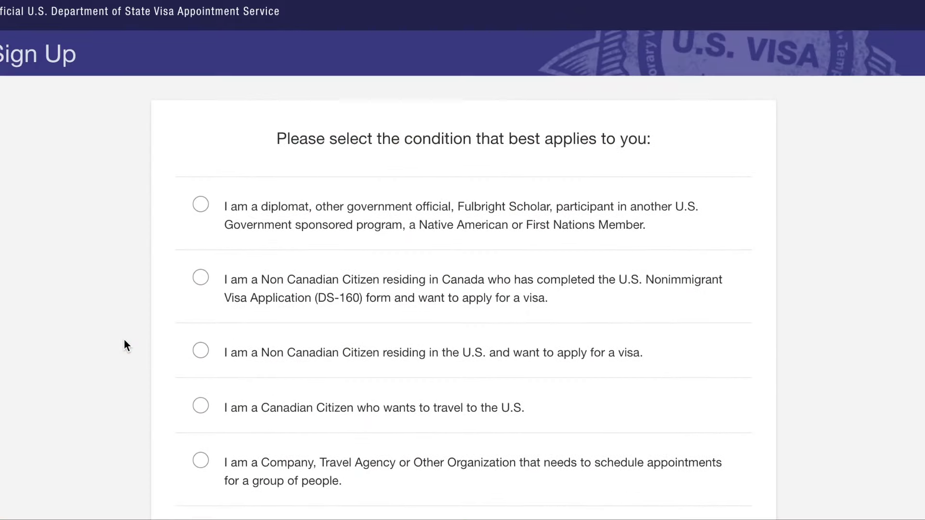
pyautogui.scroll(-1, 124, 341)
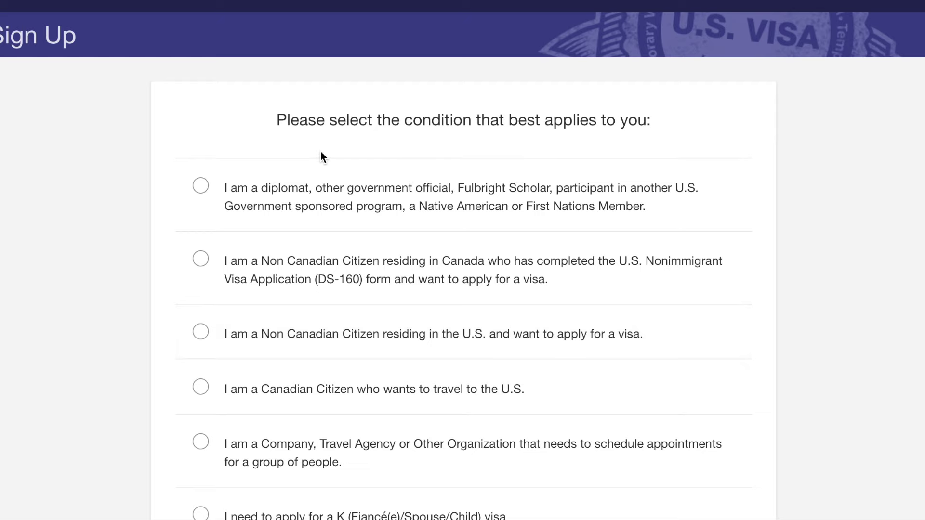
pyautogui.scroll(-3, 320, 153)
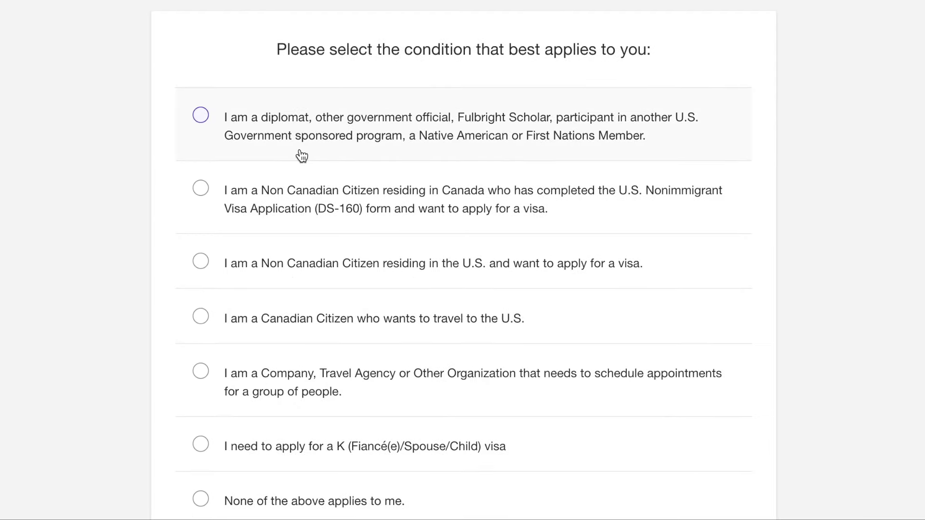
pyautogui.scroll(-2, 296, 229)
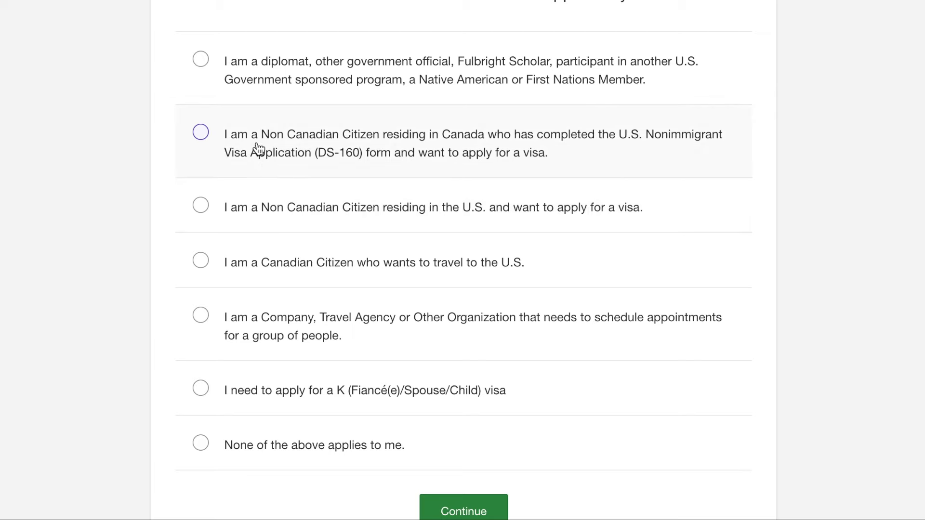
pyautogui.scroll(-2, 381, 159)
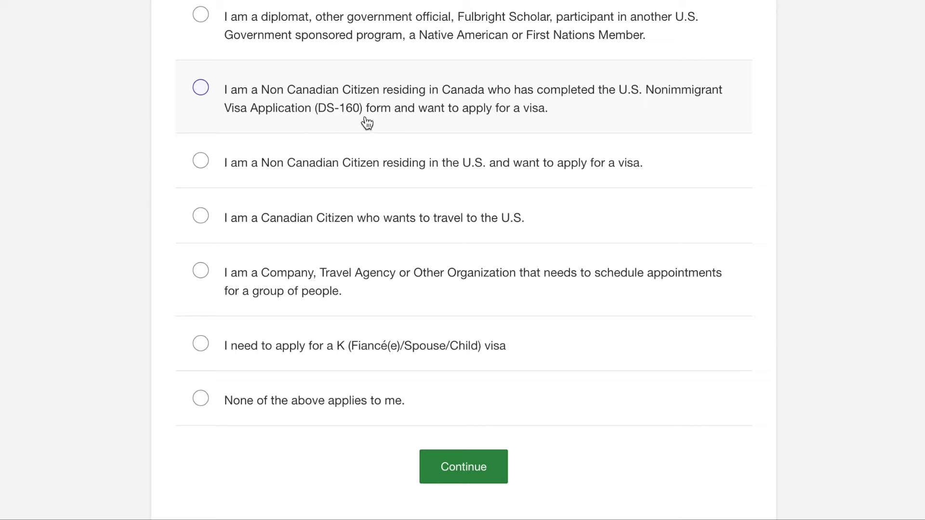
pyautogui.click(202, 89)
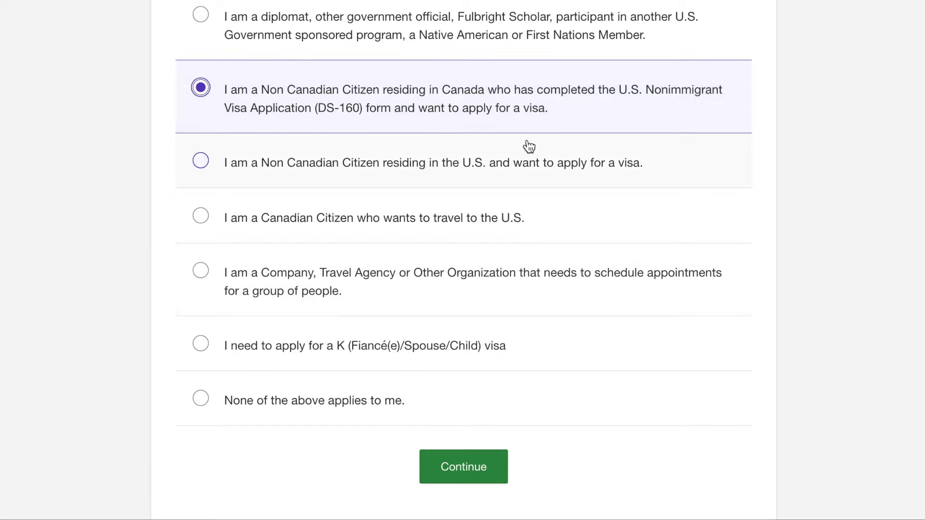
pyautogui.click(472, 480)
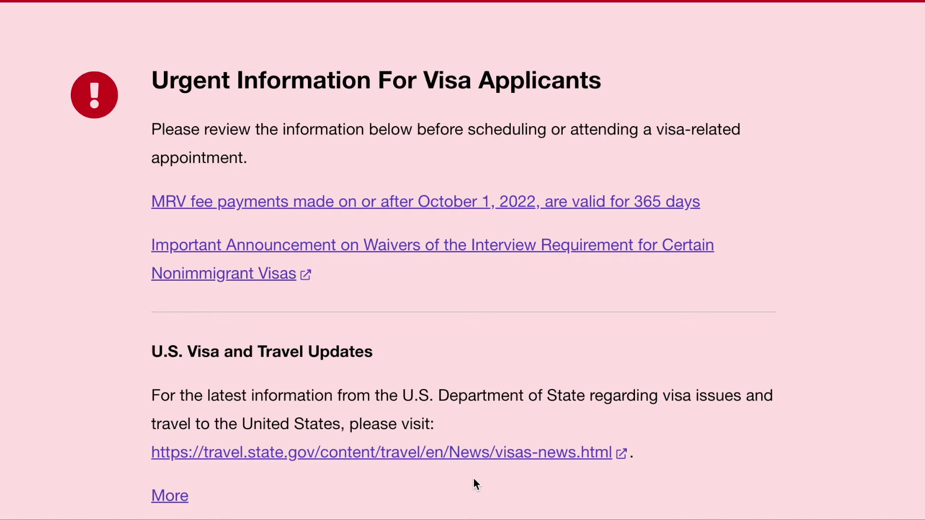
# - Fill in the given name, surname and email address, then submit to create the account
pyautogui.scroll(-10, 473, 479)
pyautogui.scroll(6, 474, 484)
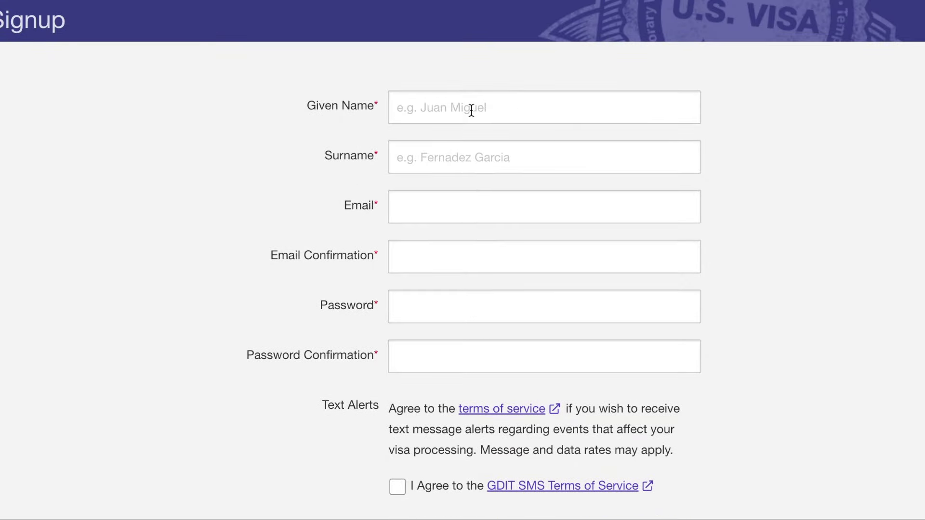
pyautogui.click(471, 110)
pyautogui.write('bbbb')
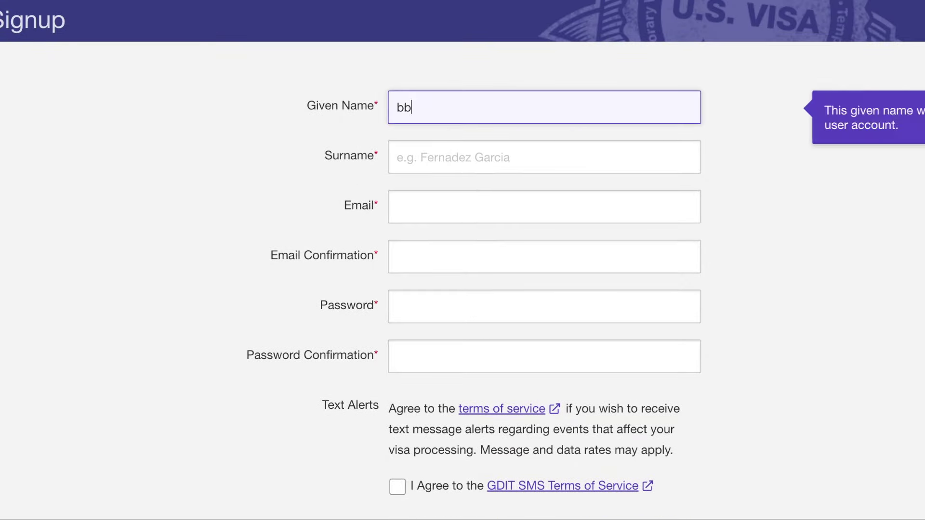
pyautogui.click(424, 155)
pyautogui.write('bbb')
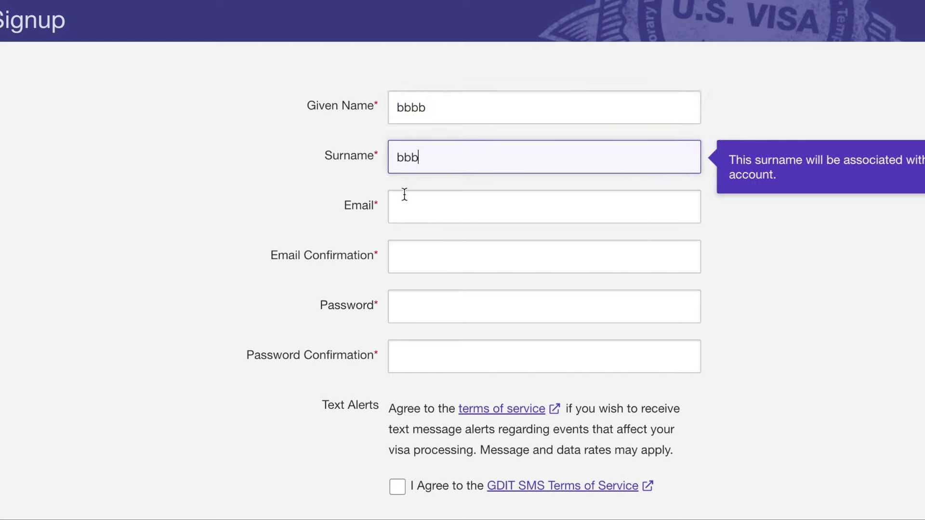
pyautogui.click(405, 209)
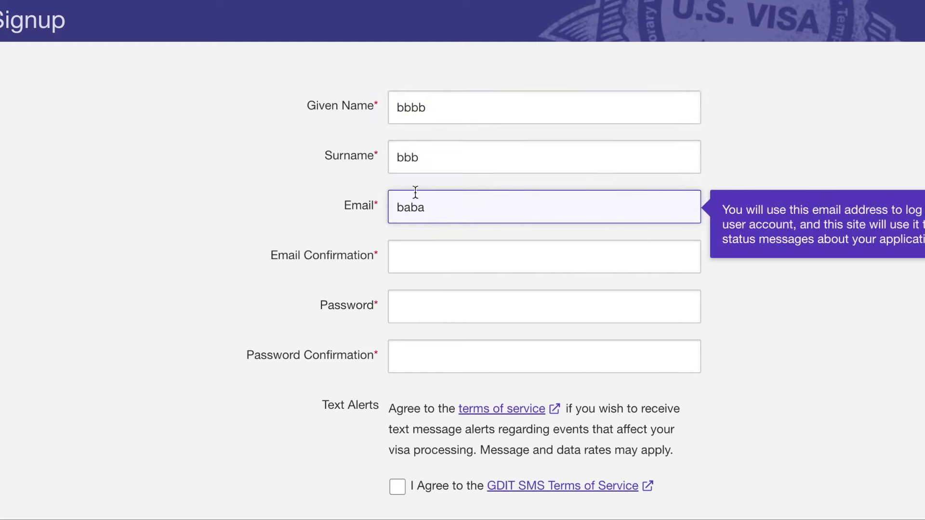
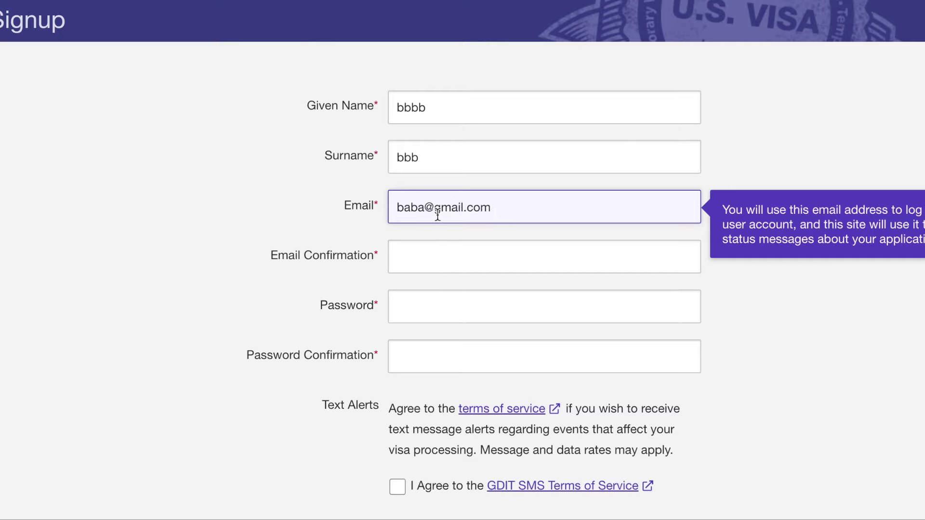
pyautogui.hotkey('ctrl', 'a')
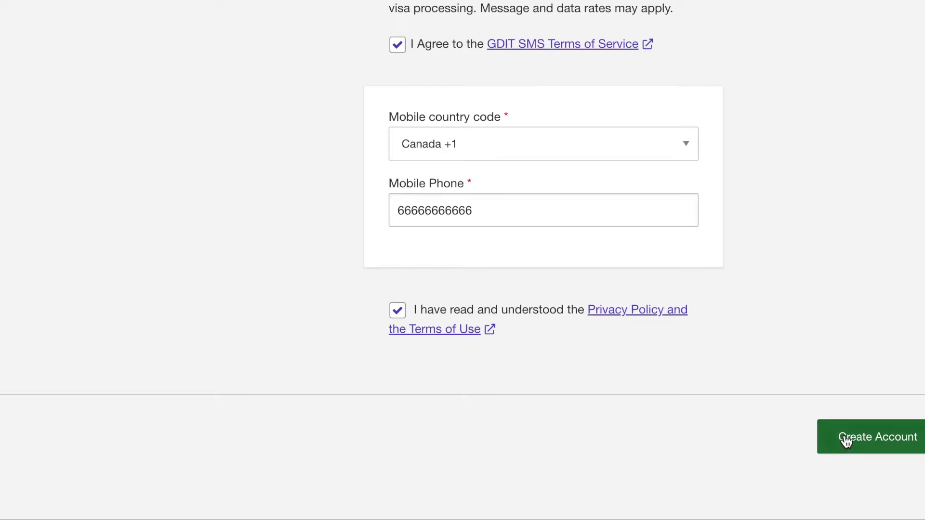
pyautogui.click(844, 436)
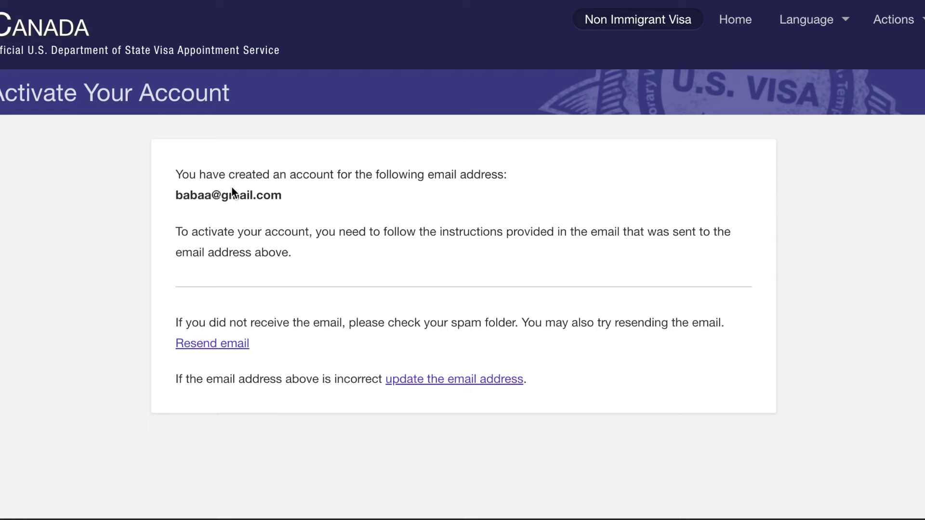
# - Scroll down the Activate Your Account page toward the New Applicant form
pyautogui.scroll(-1, 197, 229)
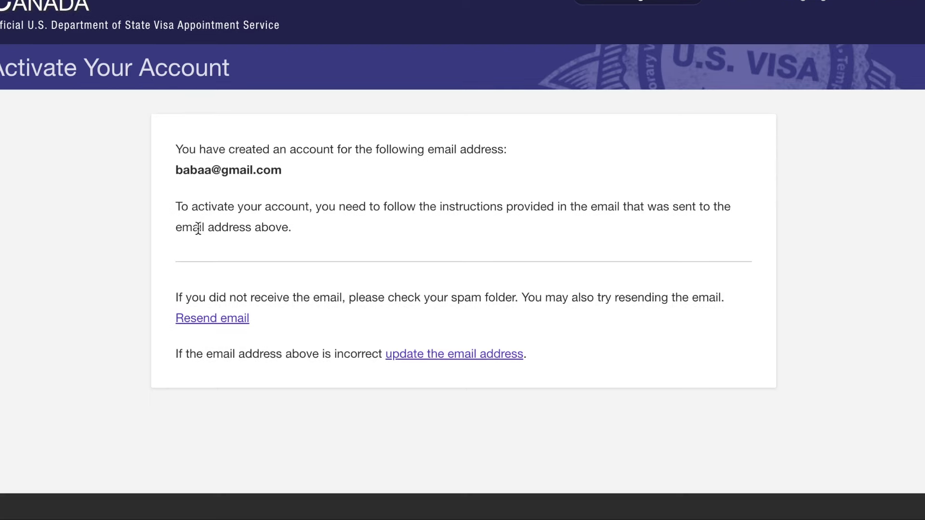
pyautogui.scroll(-2, 329, 269)
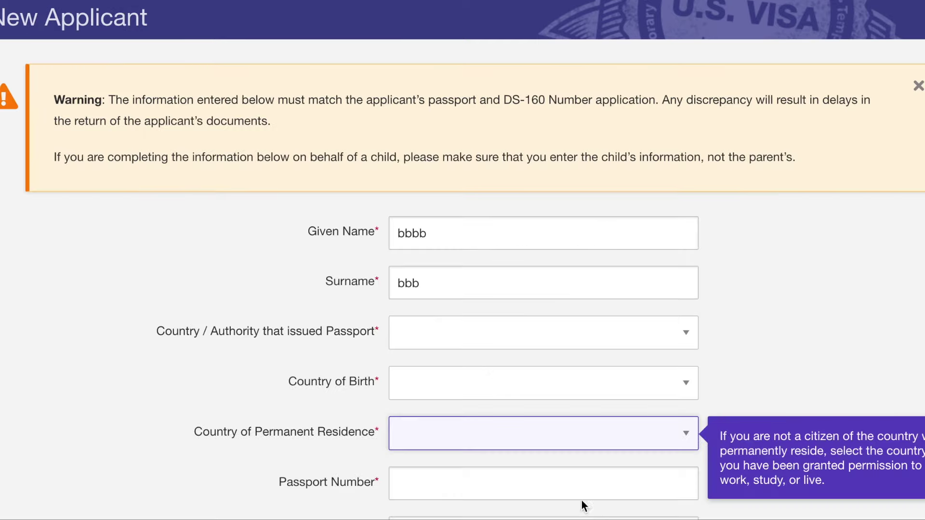
# - Replace both the given name and the surname with 'Test'
pyautogui.click(460, 232)
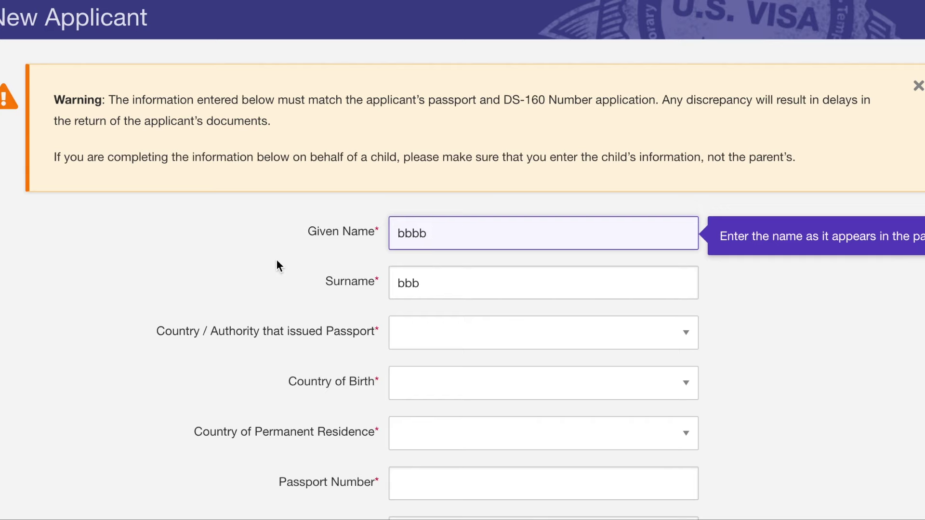
pyautogui.scroll(-1, 277, 261)
pyautogui.scroll(2, 277, 261)
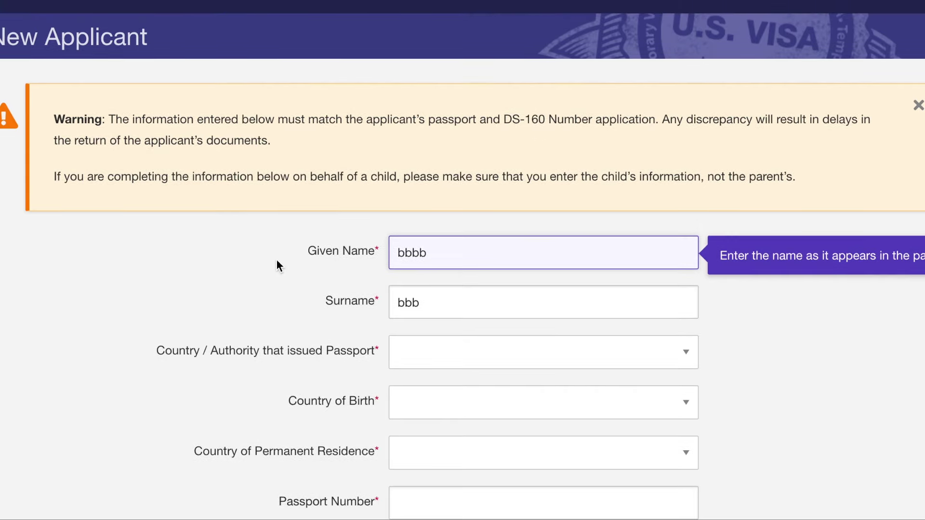
pyautogui.moveTo(440, 255); pyautogui.dragTo(326, 255)
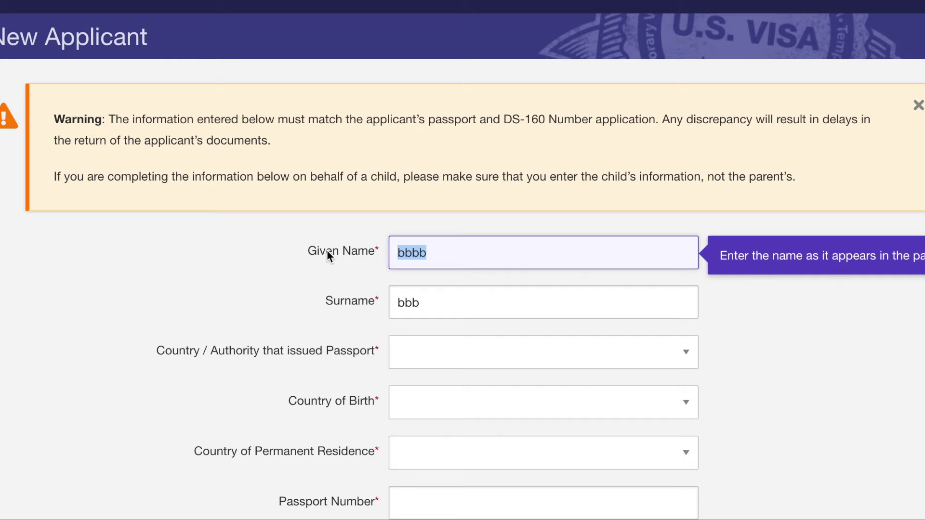
pyautogui.write('Test')
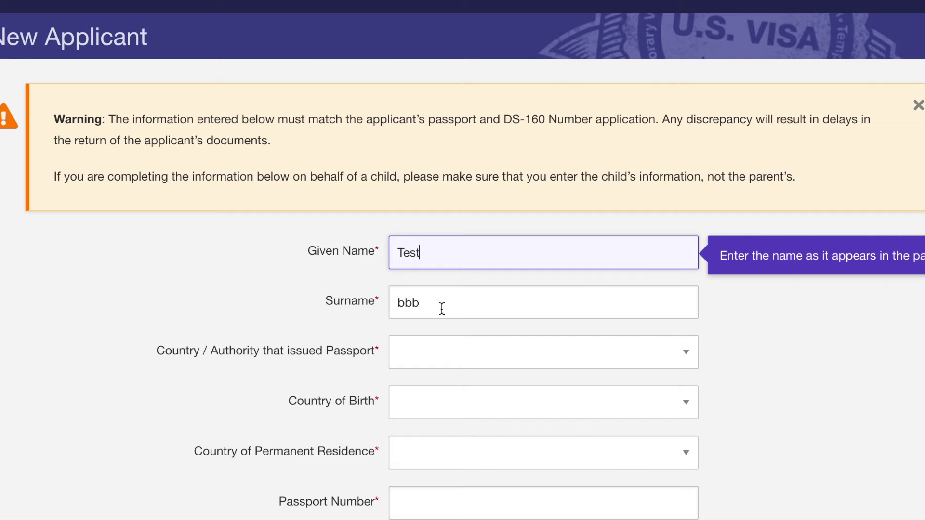
pyautogui.moveTo(441, 308); pyautogui.dragTo(375, 308)
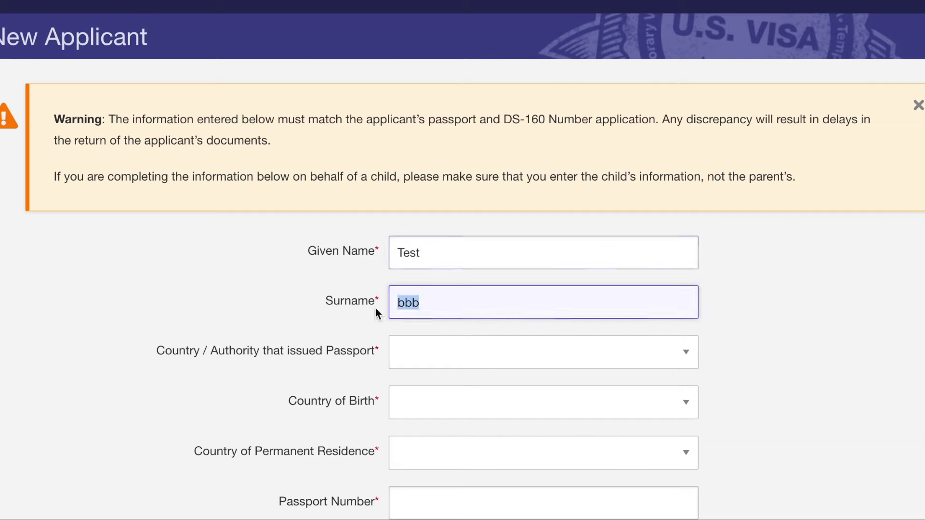
pyautogui.write('Test')
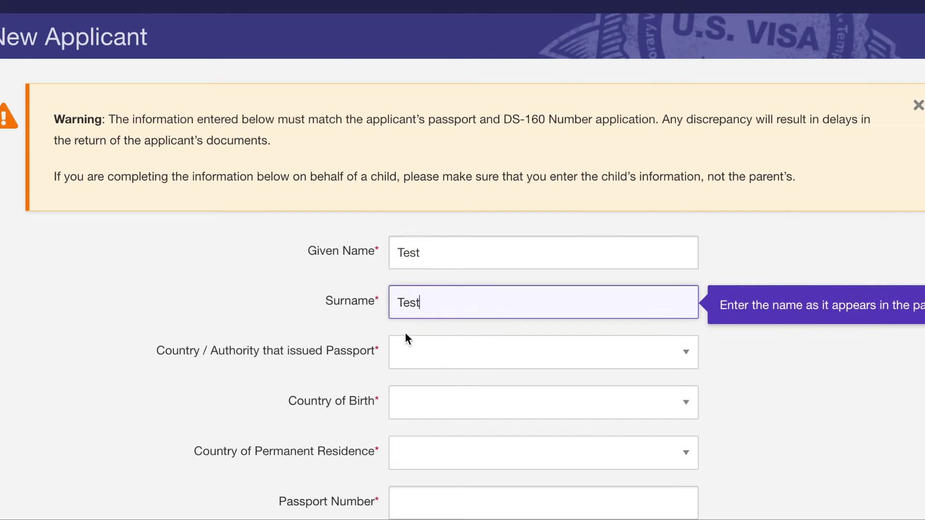
# - Set India as both the passport-issuing country and the country of birth
pyautogui.click(430, 351)
pyautogui.scroll(-20, 430, 351)
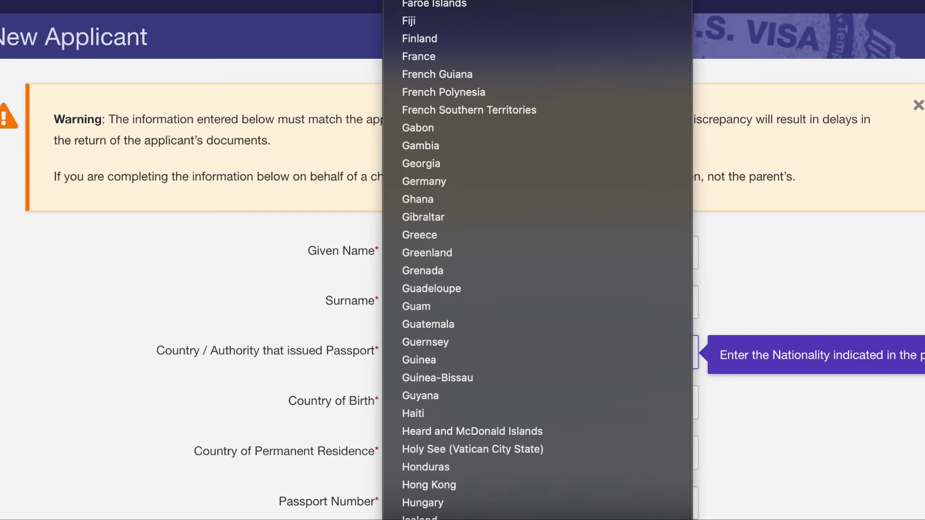
pyautogui.click(434, 515)
pyautogui.scroll(-5, 416, 458)
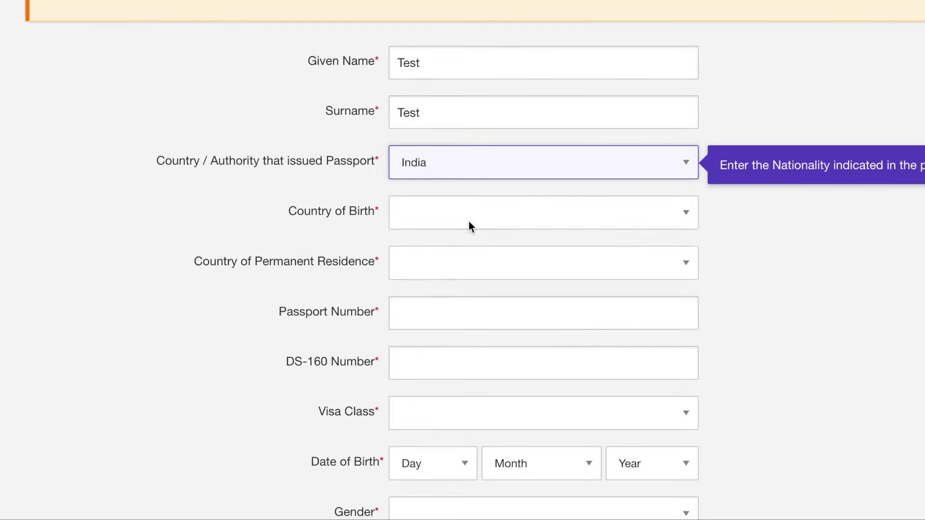
pyautogui.click(474, 217)
pyautogui.scroll(-20, 473, 218)
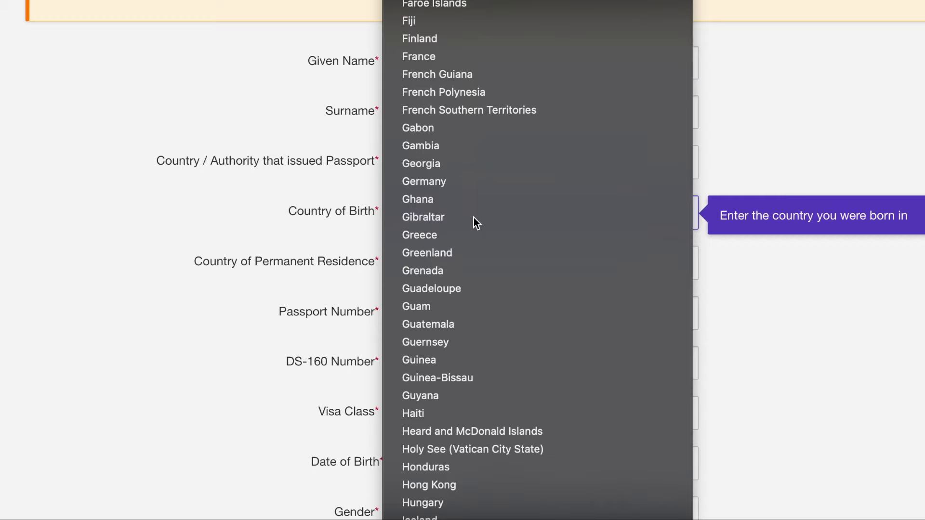
pyautogui.write('india')
pyautogui.press('Return')
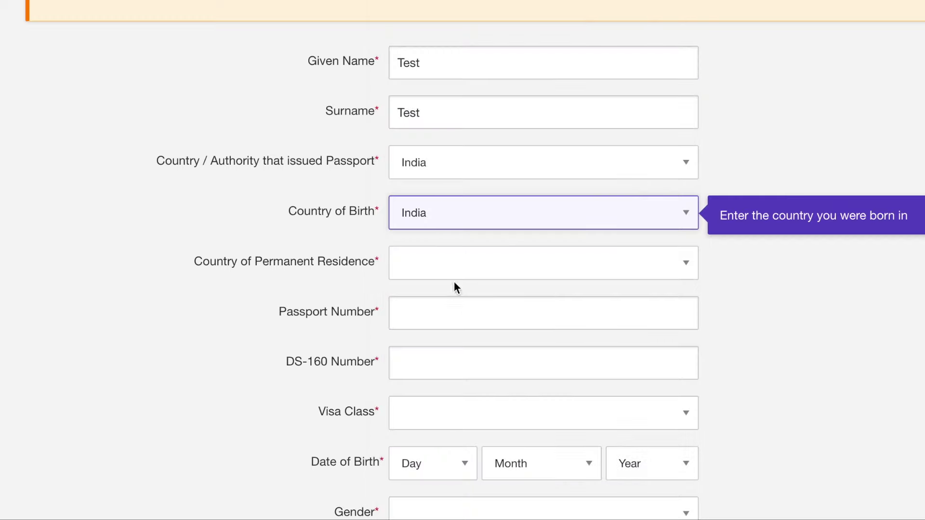
# - Set the permanent residence country to Canada and enter the passport number
pyautogui.click(459, 267)
pyautogui.scroll(-5, 459, 268)
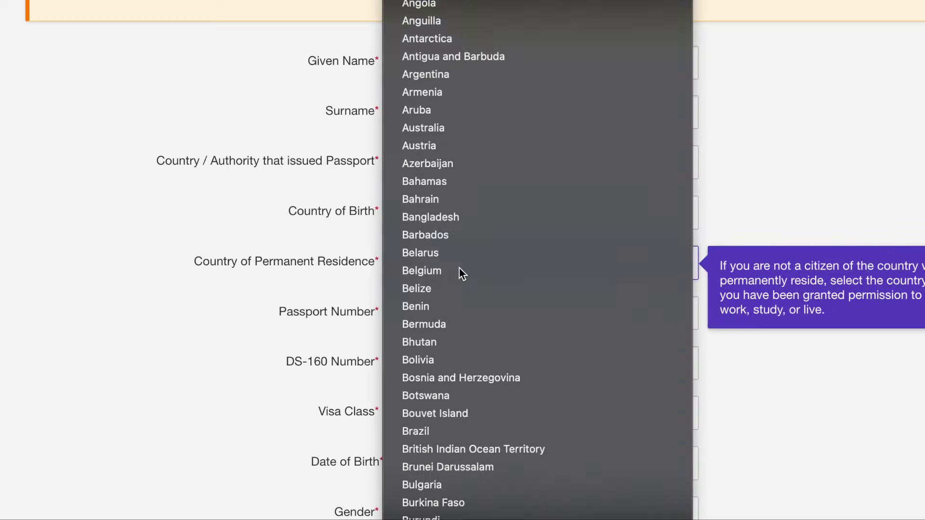
pyautogui.scroll(-15, 459, 268)
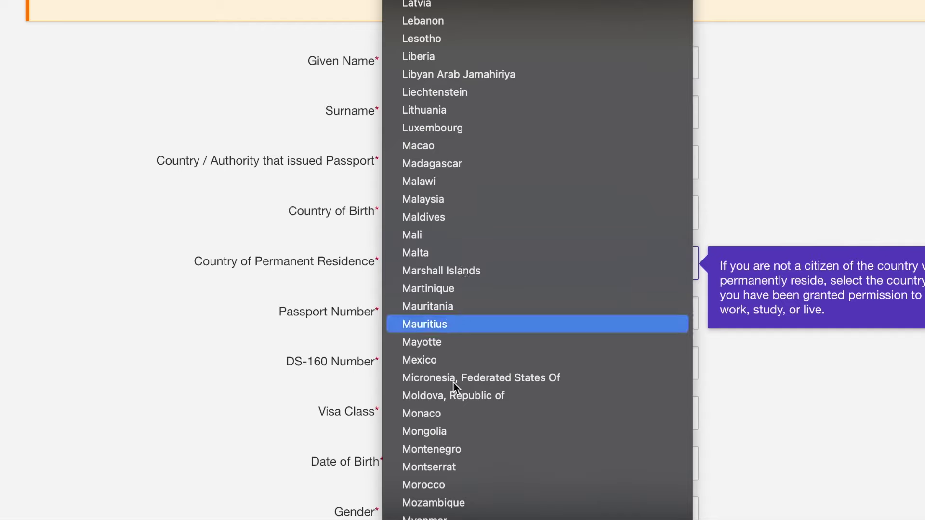
pyautogui.click(278, 391)
pyautogui.click(445, 263)
pyautogui.scroll(-5, 445, 261)
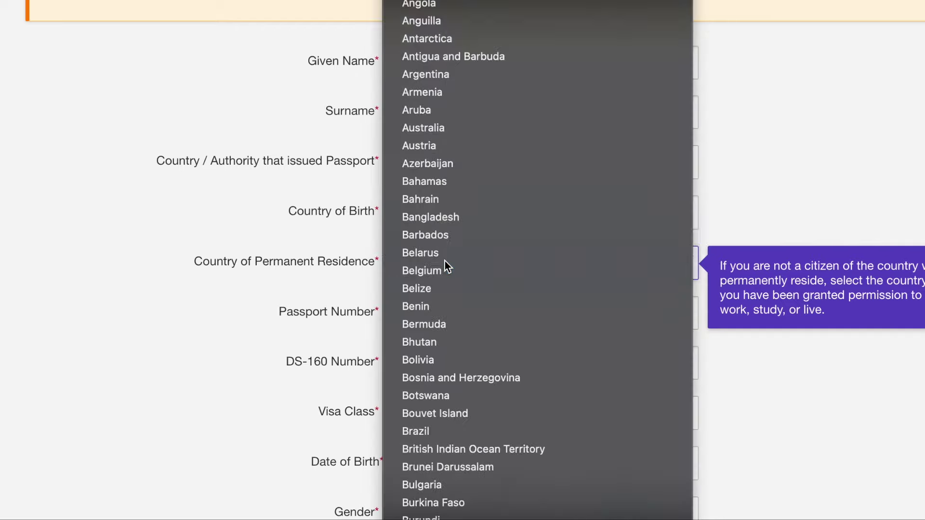
pyautogui.press('Down')
pyautogui.press('Return')
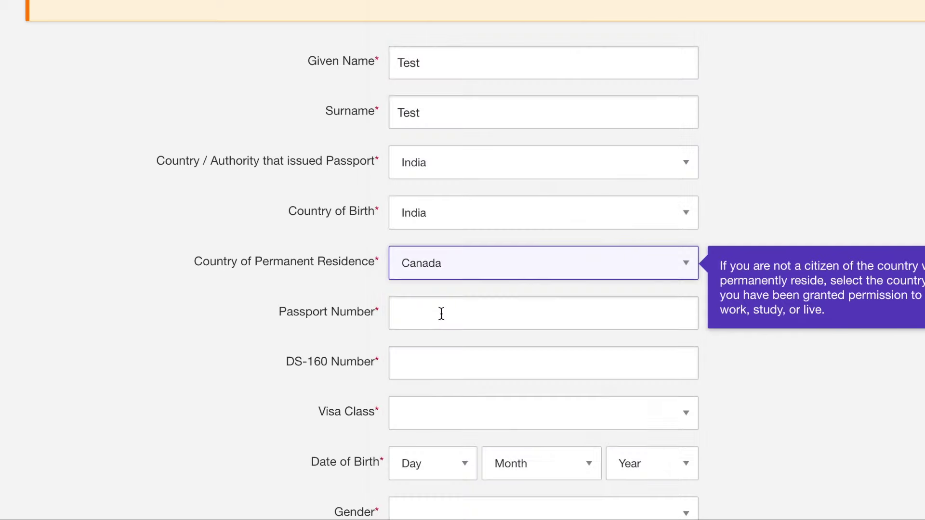
pyautogui.click(440, 314)
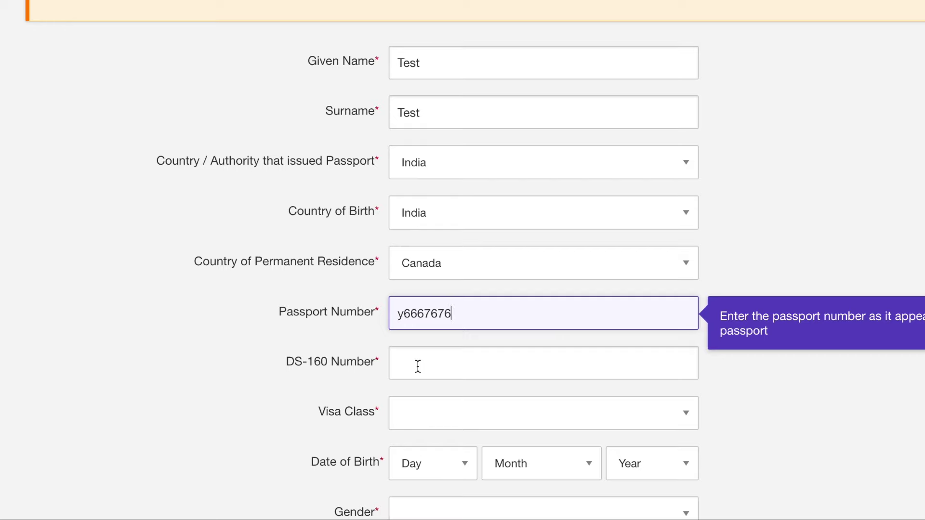
# - Enter the DS-160 number and choose the B1/B2 Business & Tourism visa class
pyautogui.scroll(-1, 418, 367)
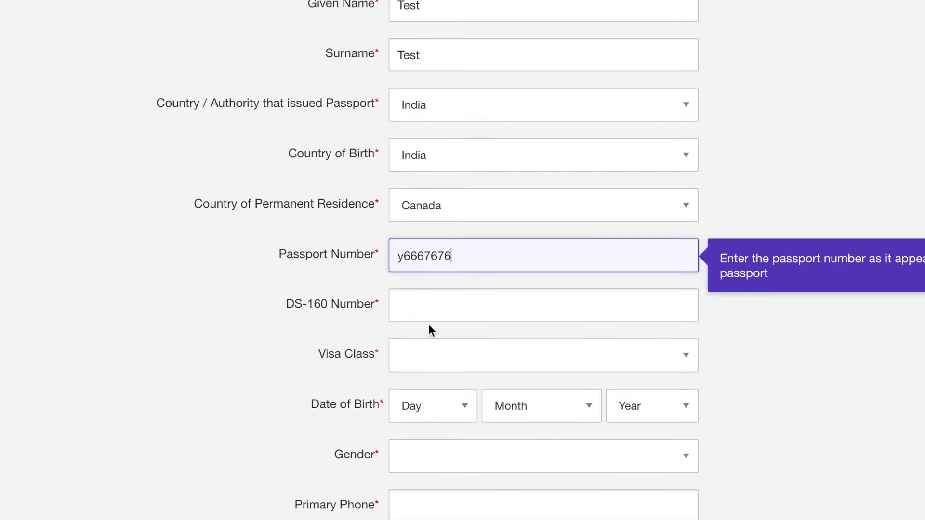
pyautogui.click(436, 313)
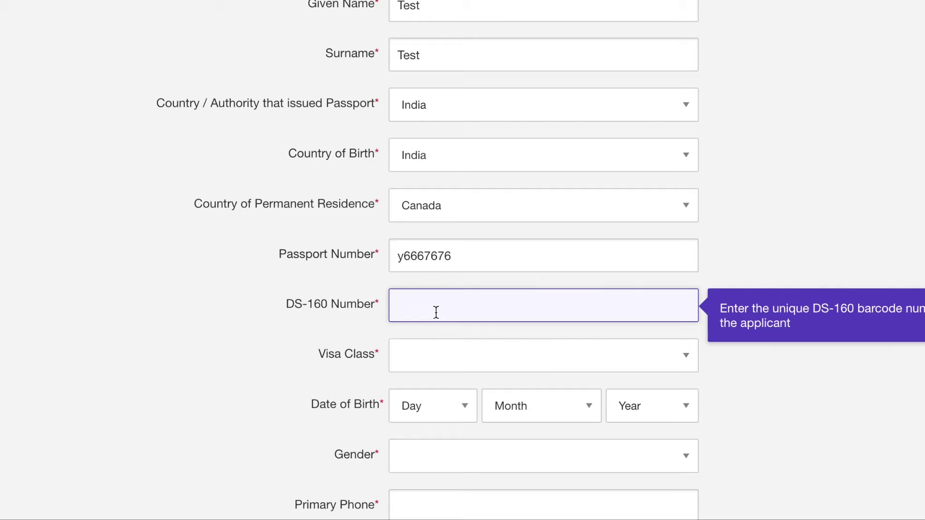
pyautogui.write('aa7676767')
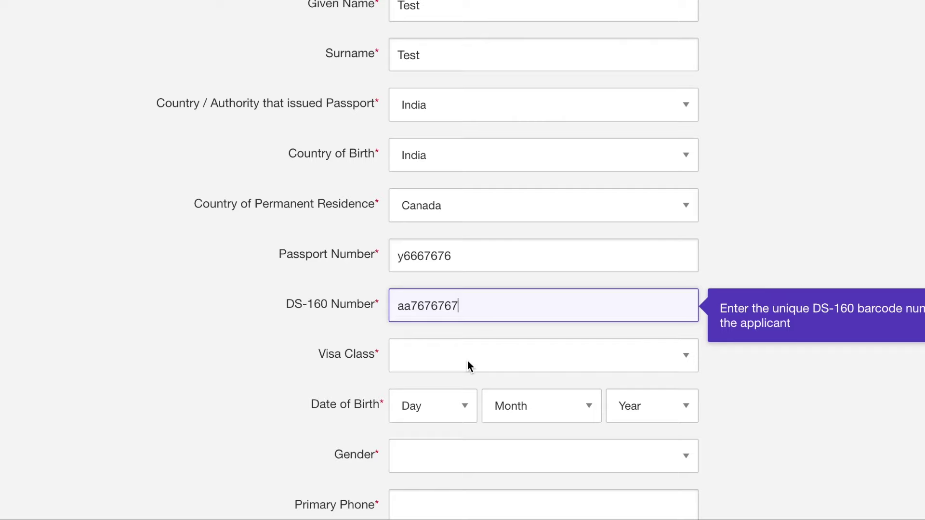
pyautogui.click(467, 361)
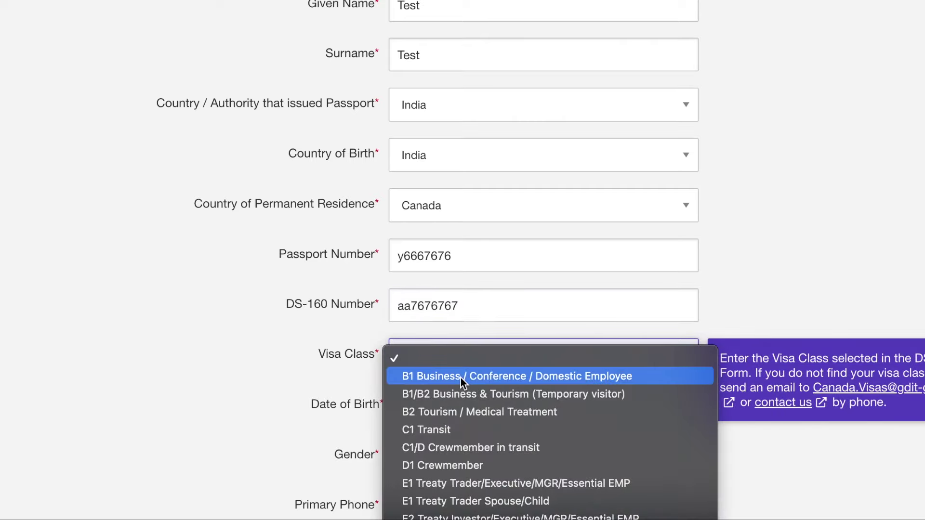
pyautogui.click(456, 394)
# - Set the birth day to 2 in the date of birth dropdowns
pyautogui.scroll(-3, 456, 395)
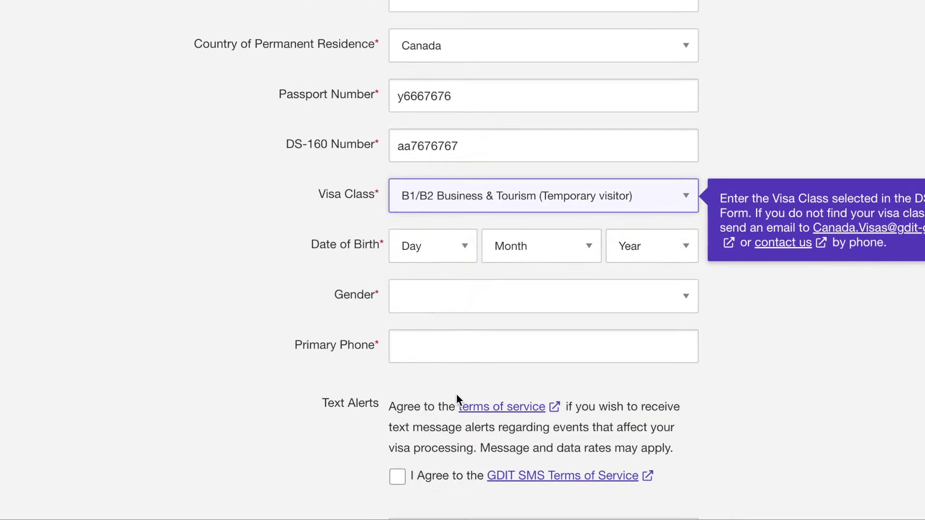
pyautogui.click(432, 243)
pyautogui.click(426, 278)
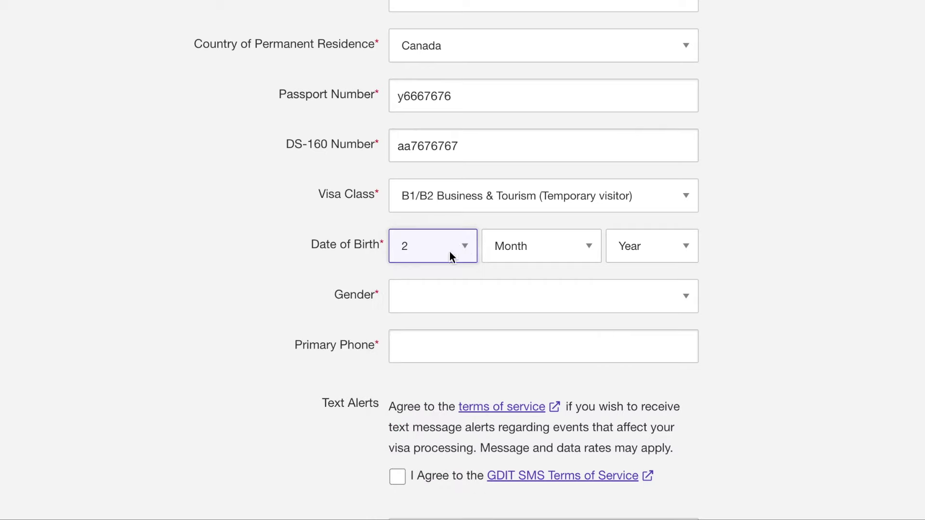
pyautogui.click(488, 249)
pyautogui.click(450, 266)
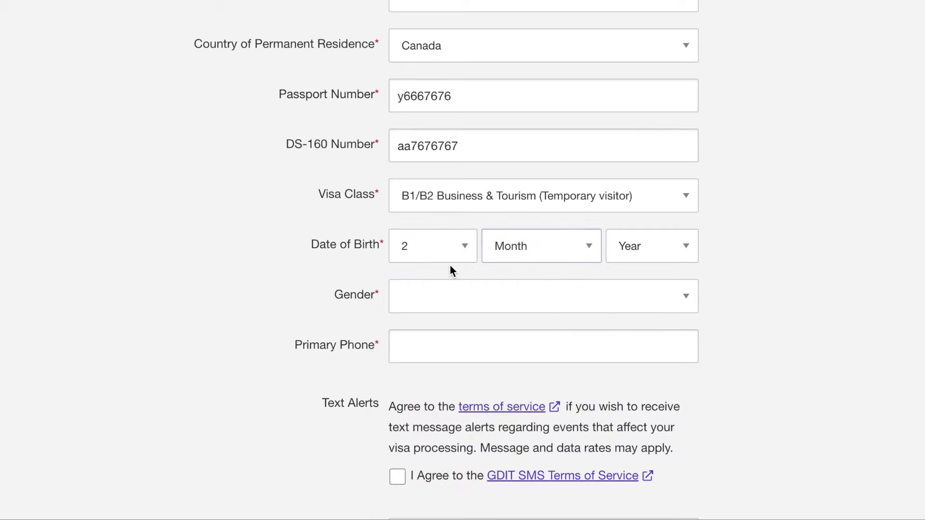